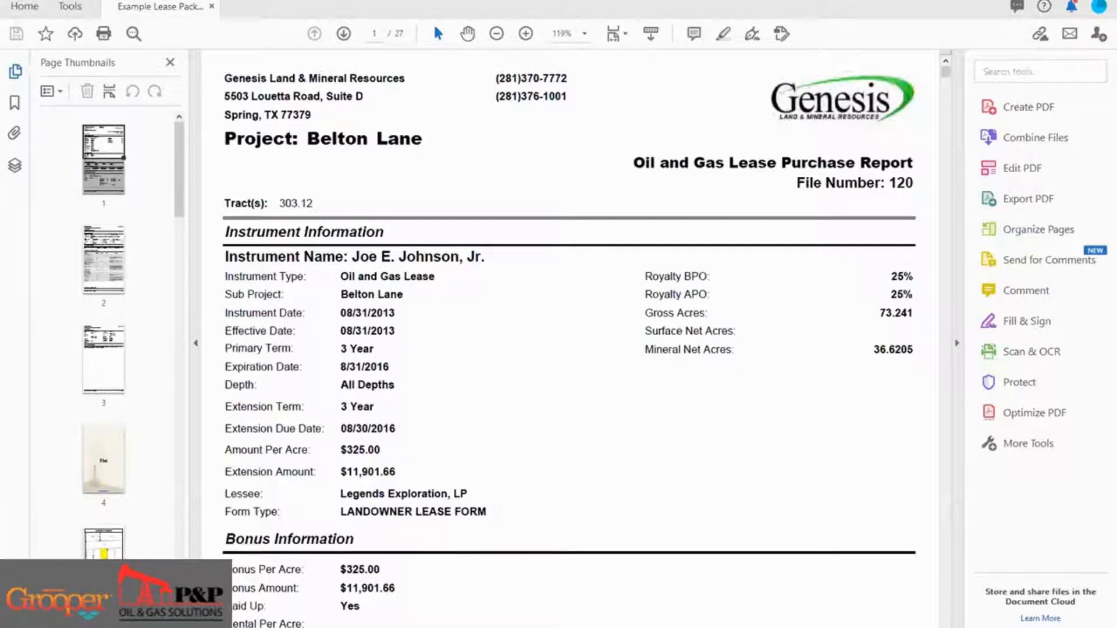
Switch to the LPR & MOR Data workbook in Excel and review the LPR sheet's extracted fields through to IPI_Address.
key(alt+Tab)
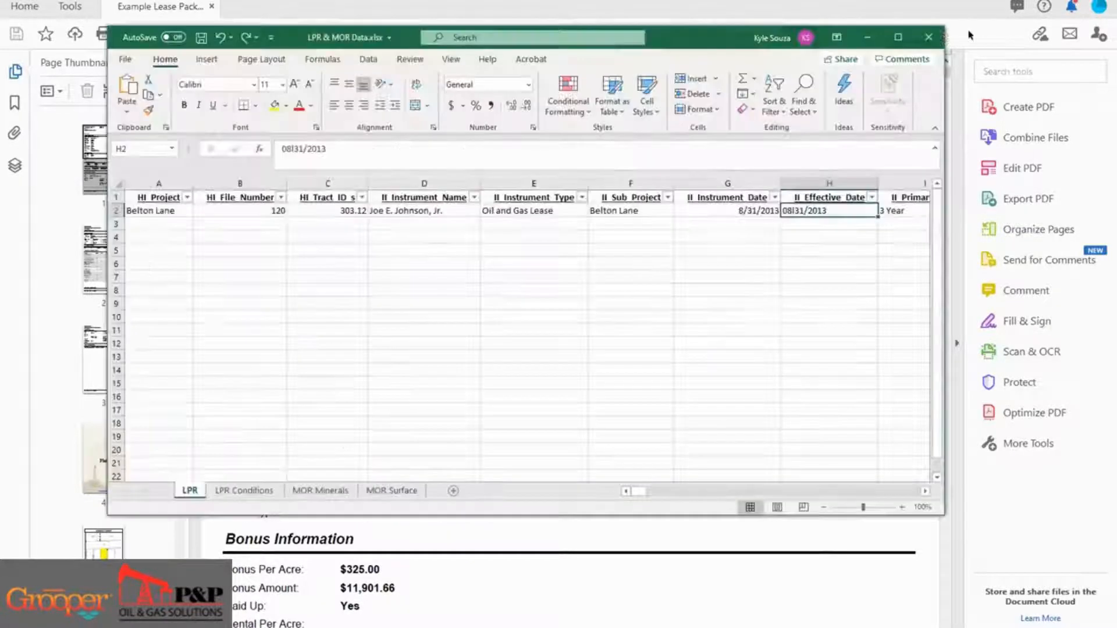
click(900, 39)
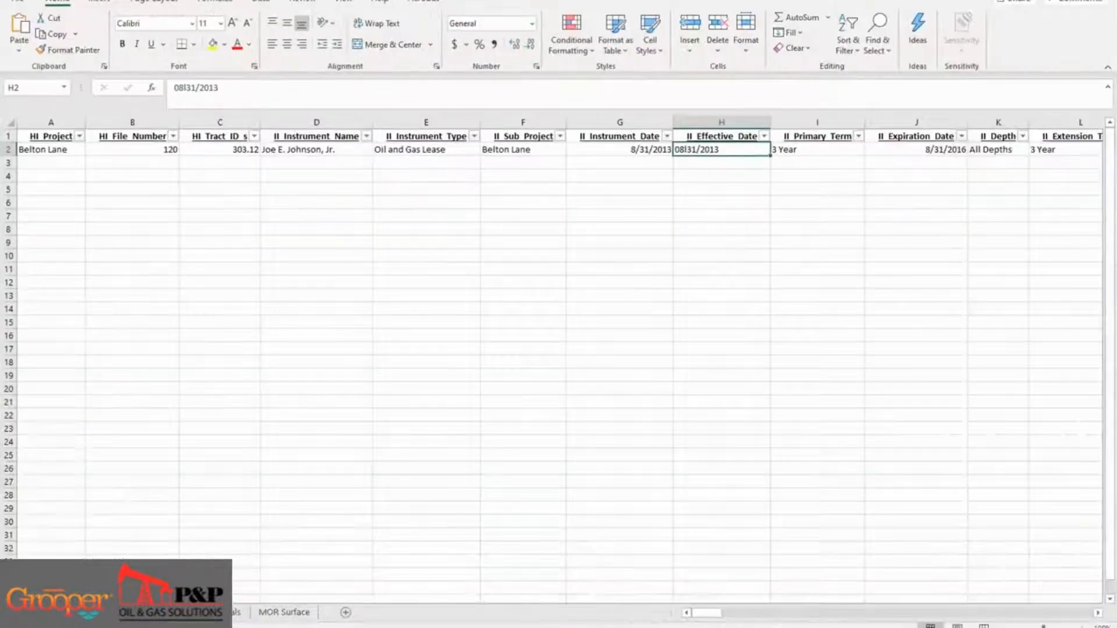
drag(706, 613, 732, 613)
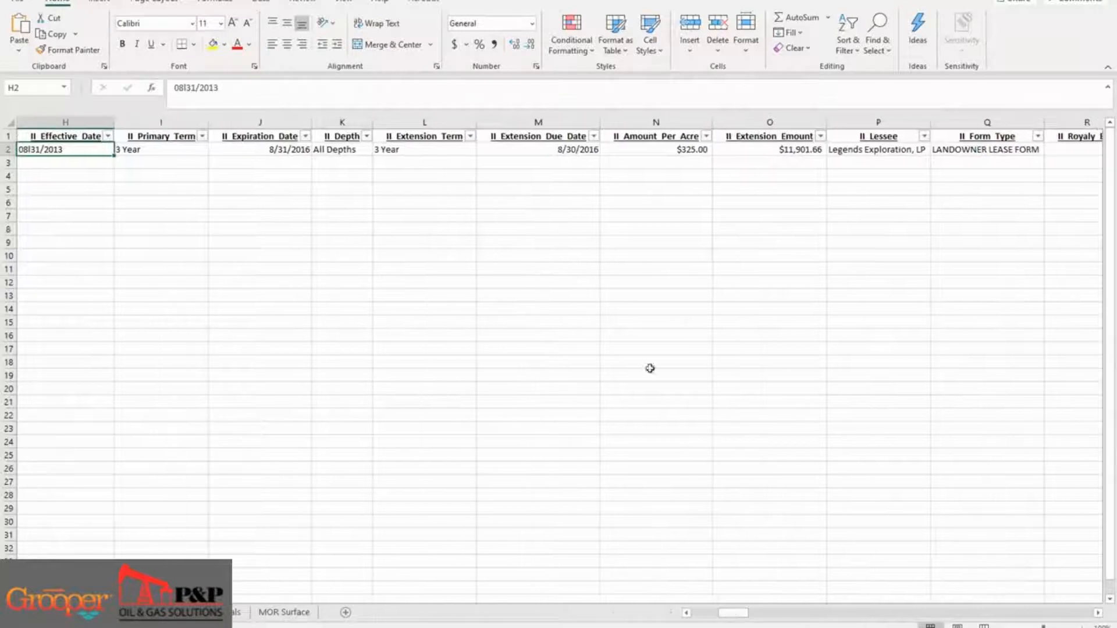
click(576, 149)
click(628, 150)
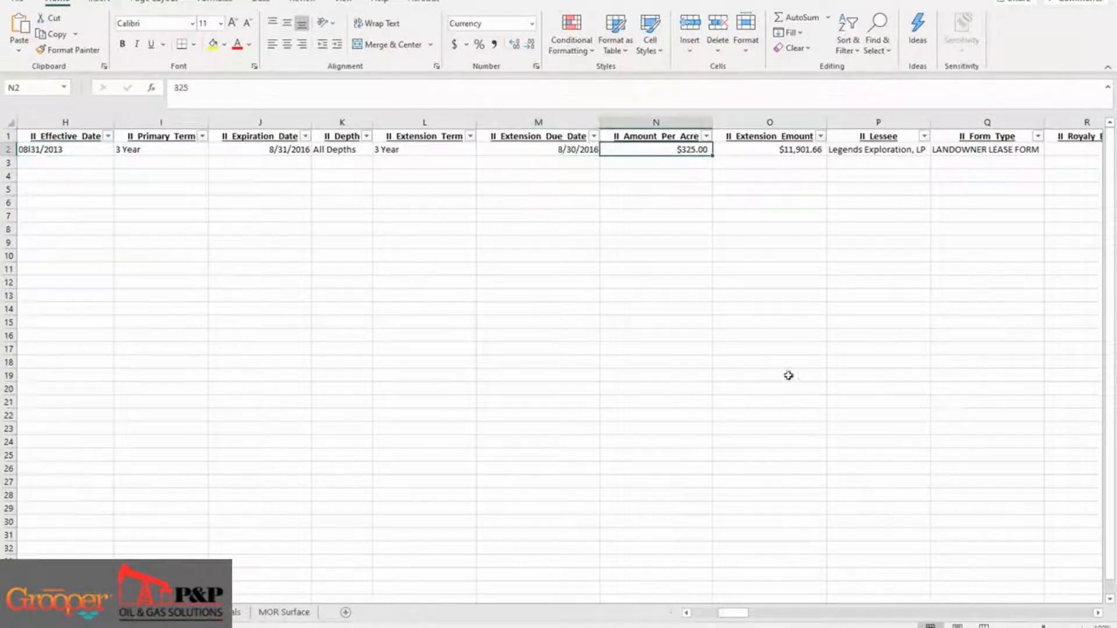
drag(730, 612, 981, 592)
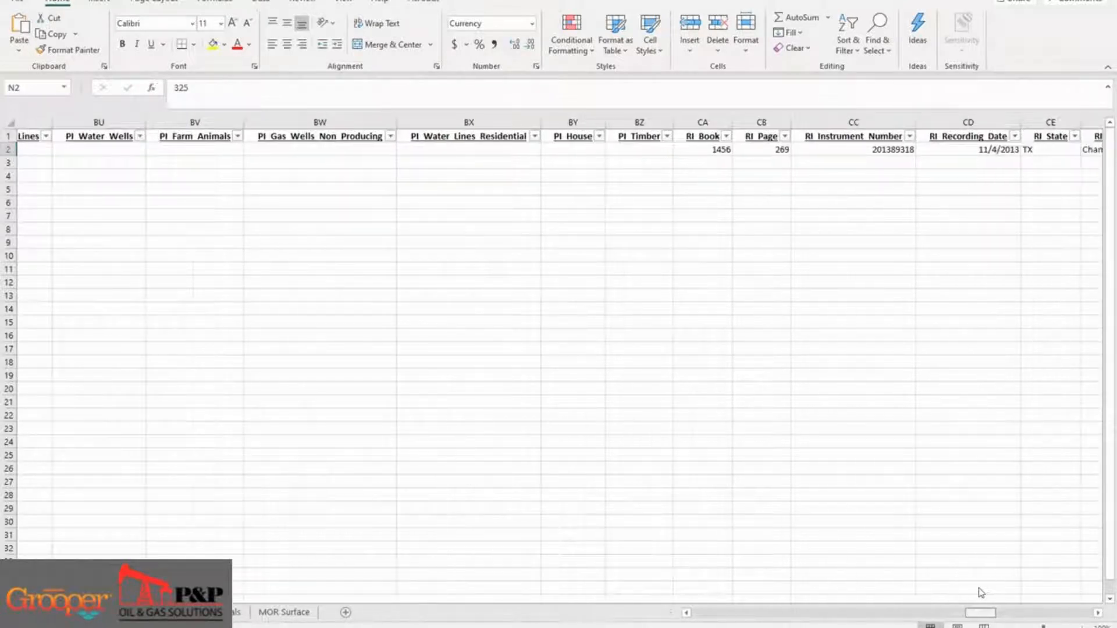
drag(978, 588, 1008, 579)
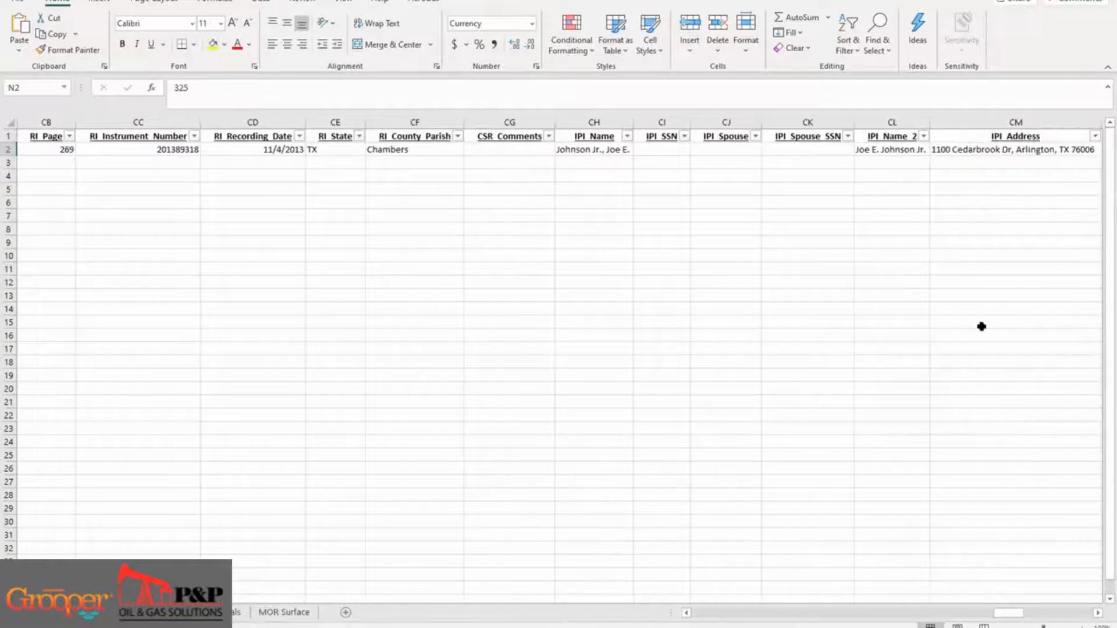
click(882, 153)
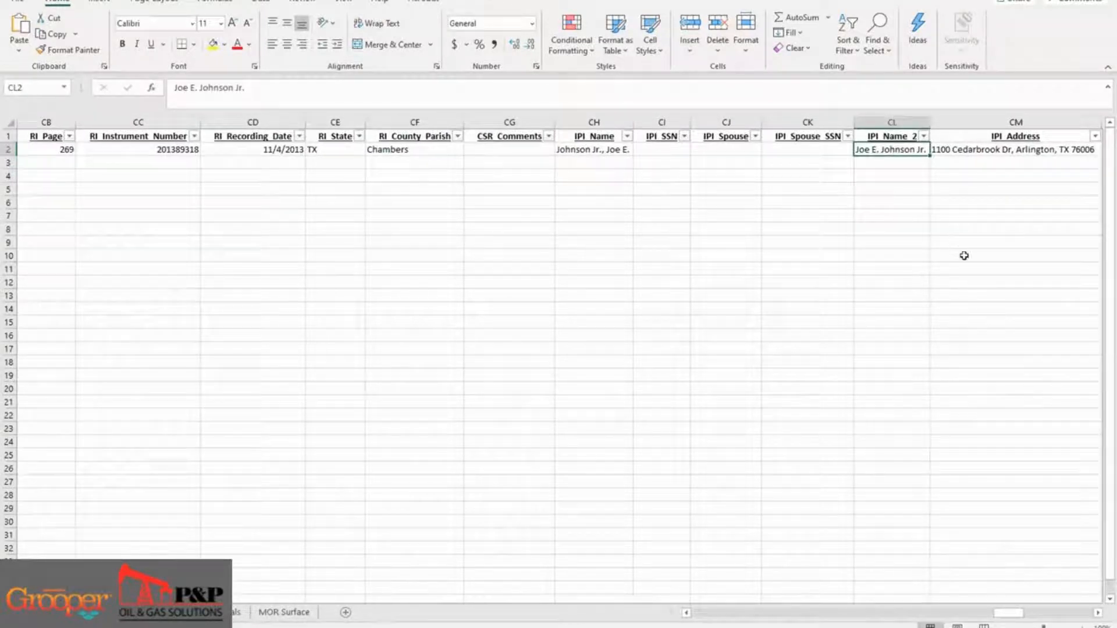
click(999, 163)
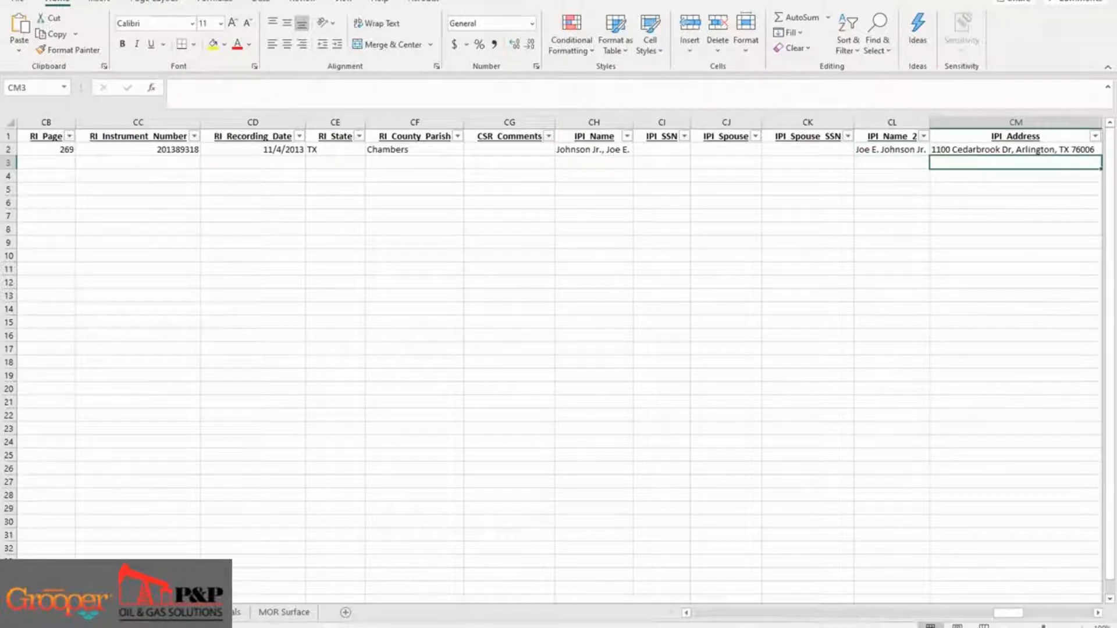
Switch back to the lease packet PDF and examine the Oil, Gas and Mineral Lease on page 10.
key(alt+Tab)
scroll(134, 307, down, 4)
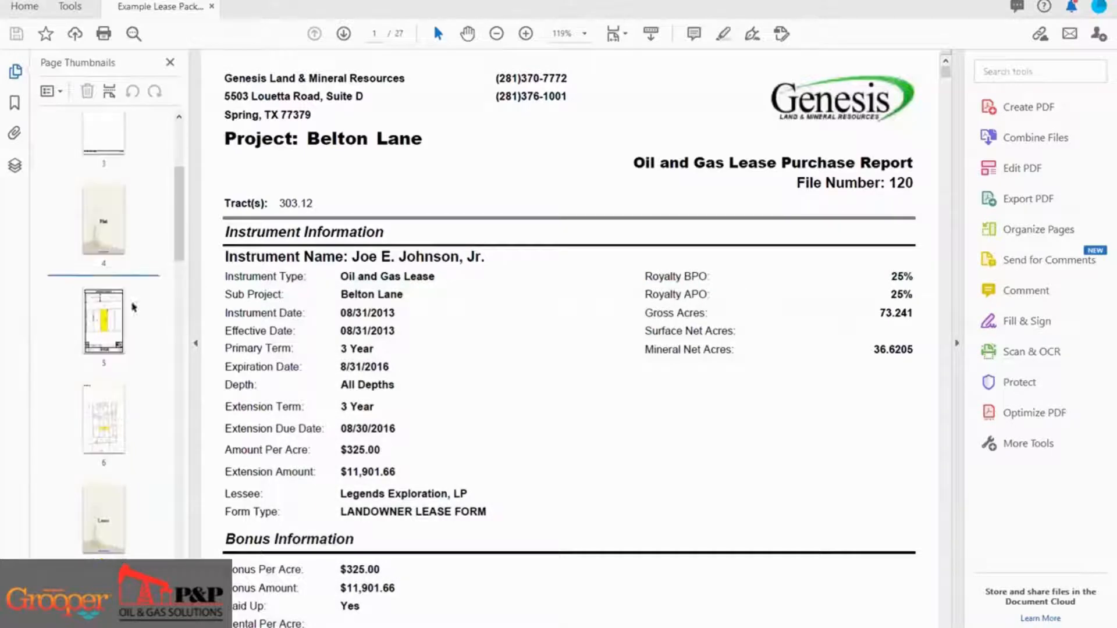
scroll(131, 432, down, 3)
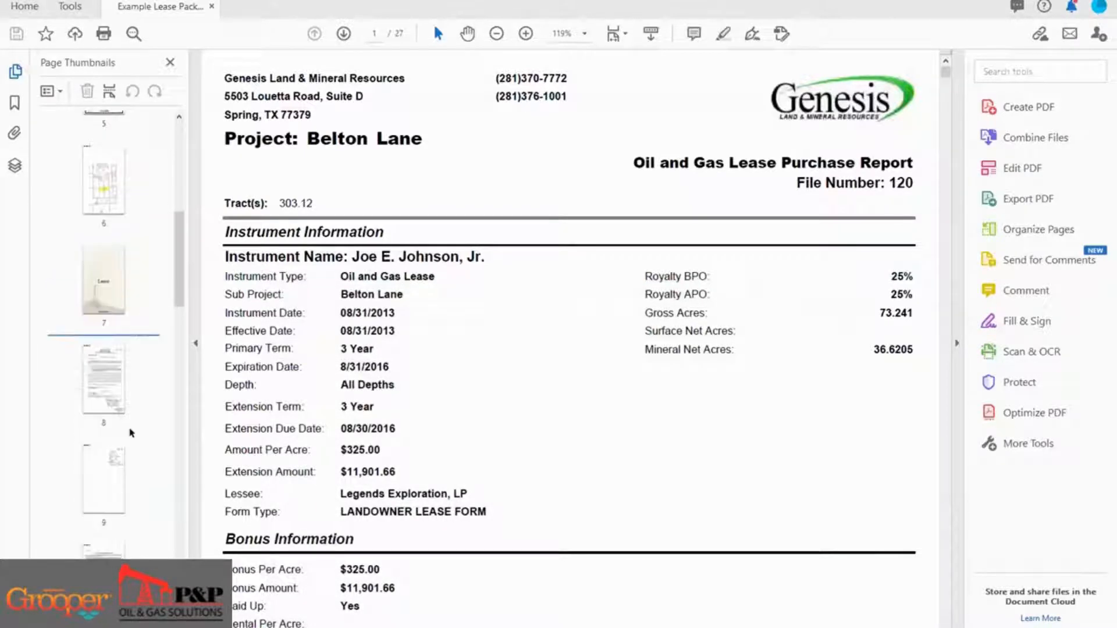
scroll(131, 433, down, 1)
click(105, 533)
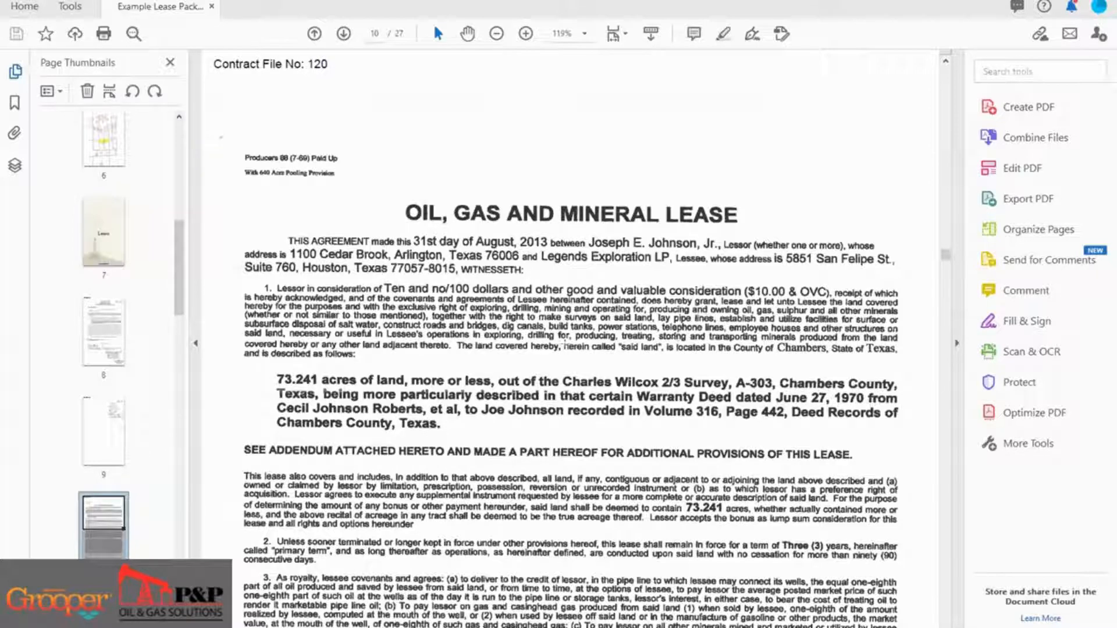
scroll(582, 334, down, 2)
scroll(589, 337, down, 2)
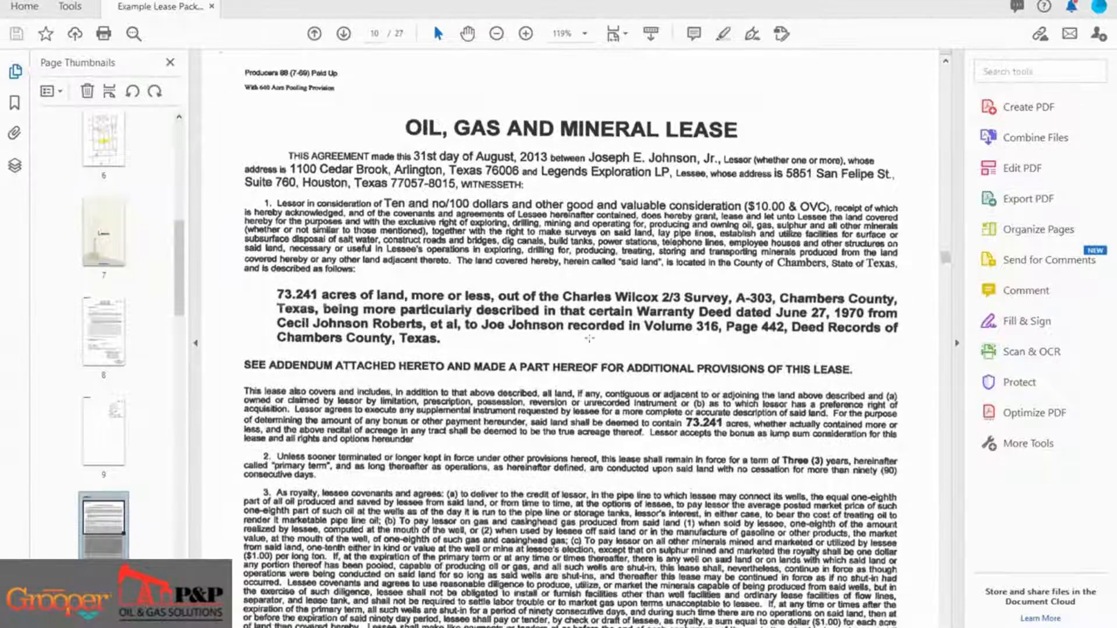
Switch to the Lease Data workbook in Excel to review the extracted lease fields, and return to the PDF.
mouse_move(570, 627)
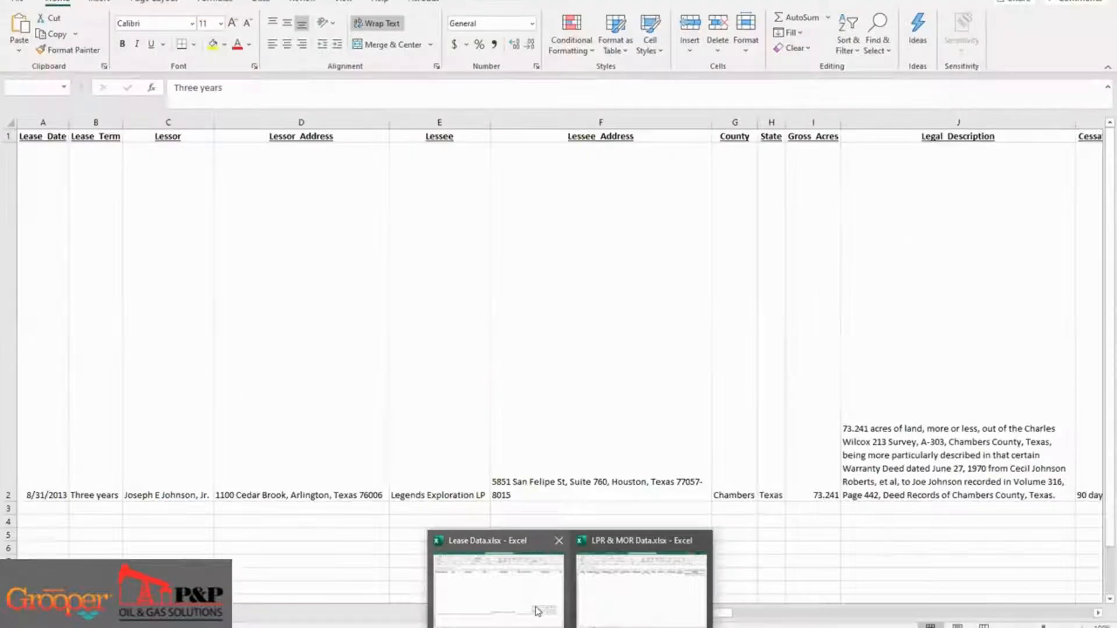
click(537, 612)
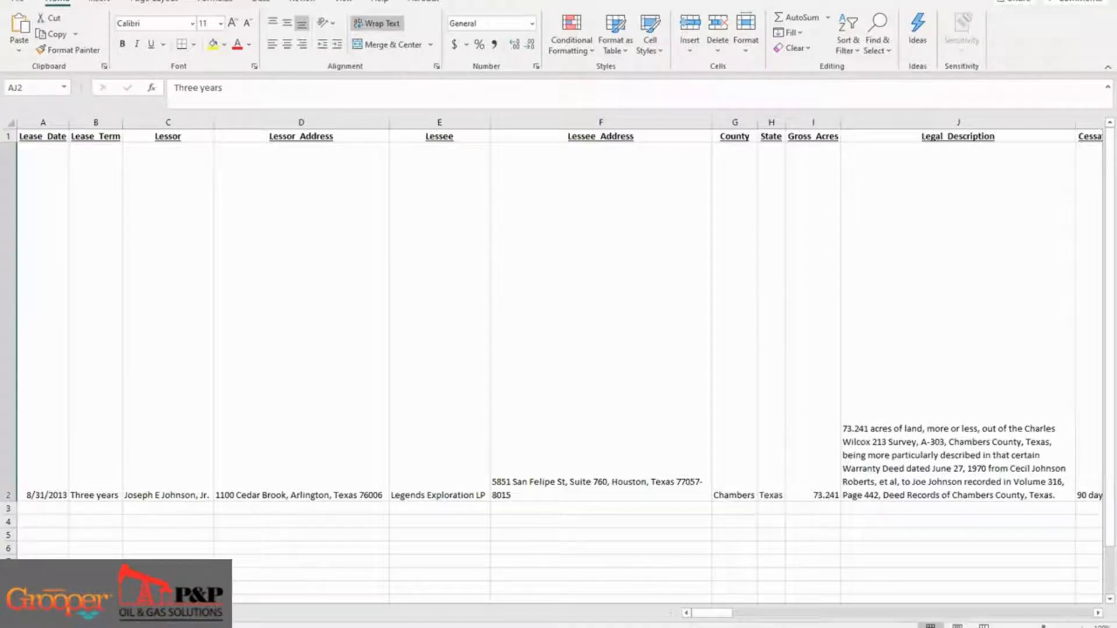
click(1040, 1)
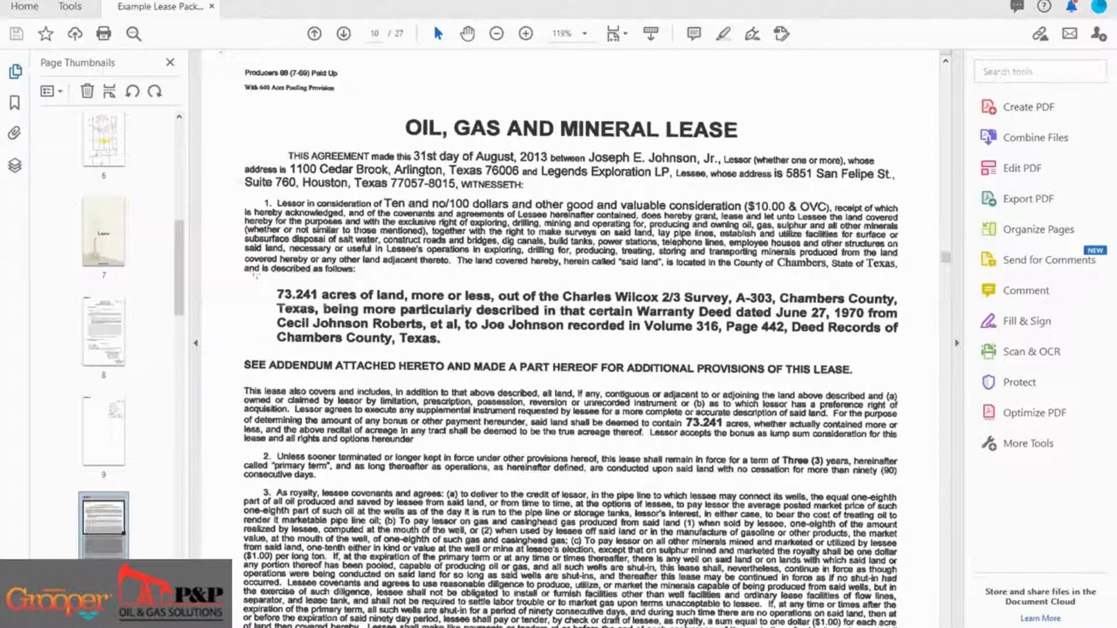
Mark the legal description paragraph on the lease page, extend the selection to the whole page, and clear it.
drag(255, 274, 918, 356)
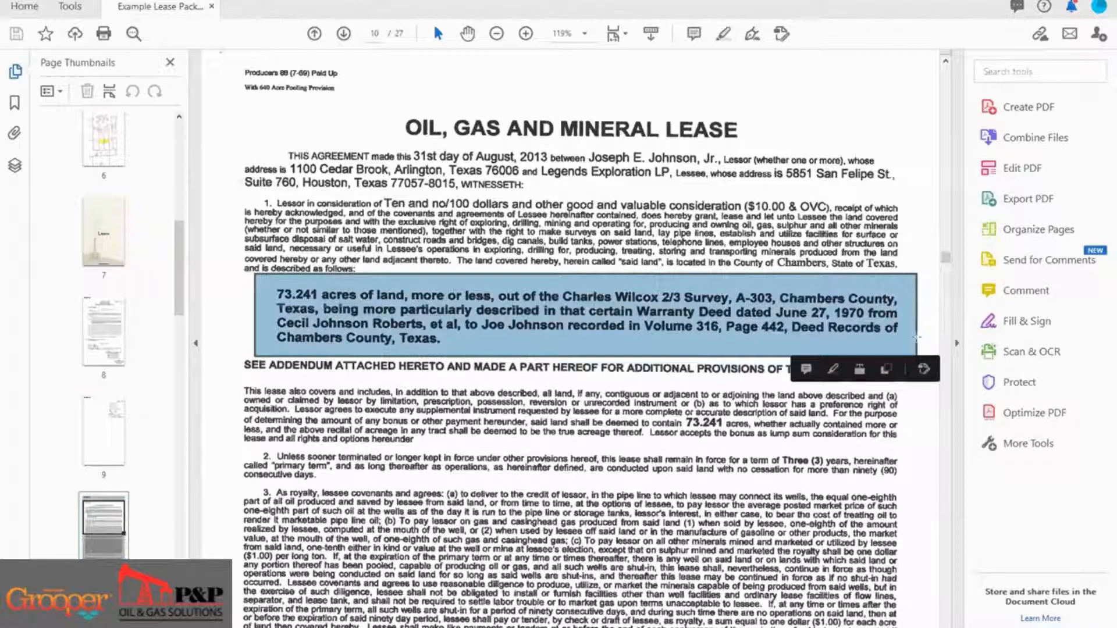
key(ctrl+a)
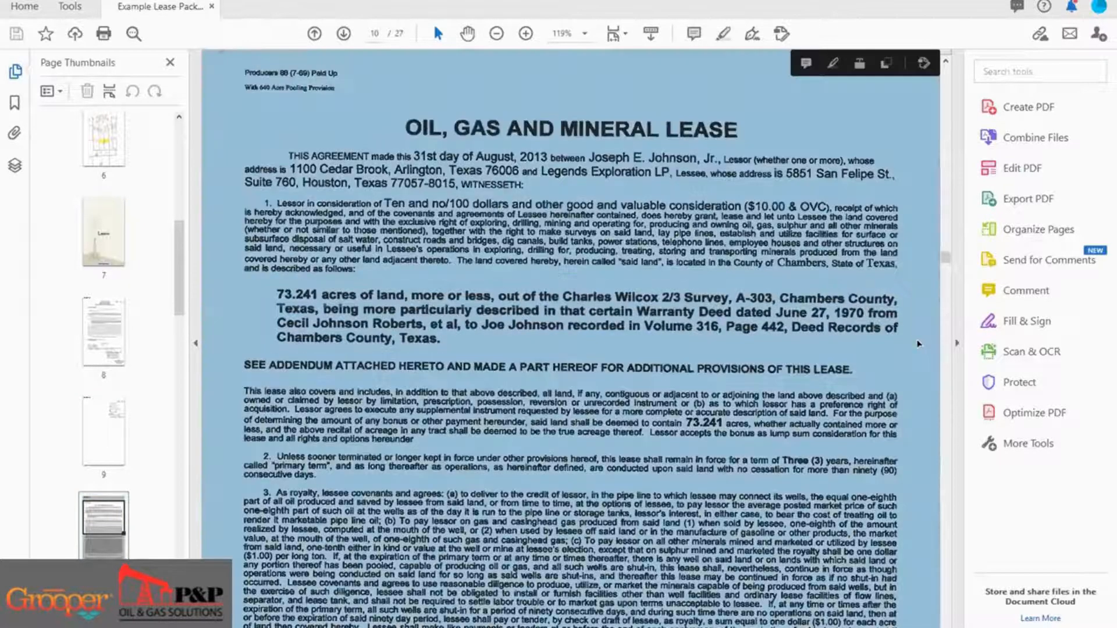
click(917, 343)
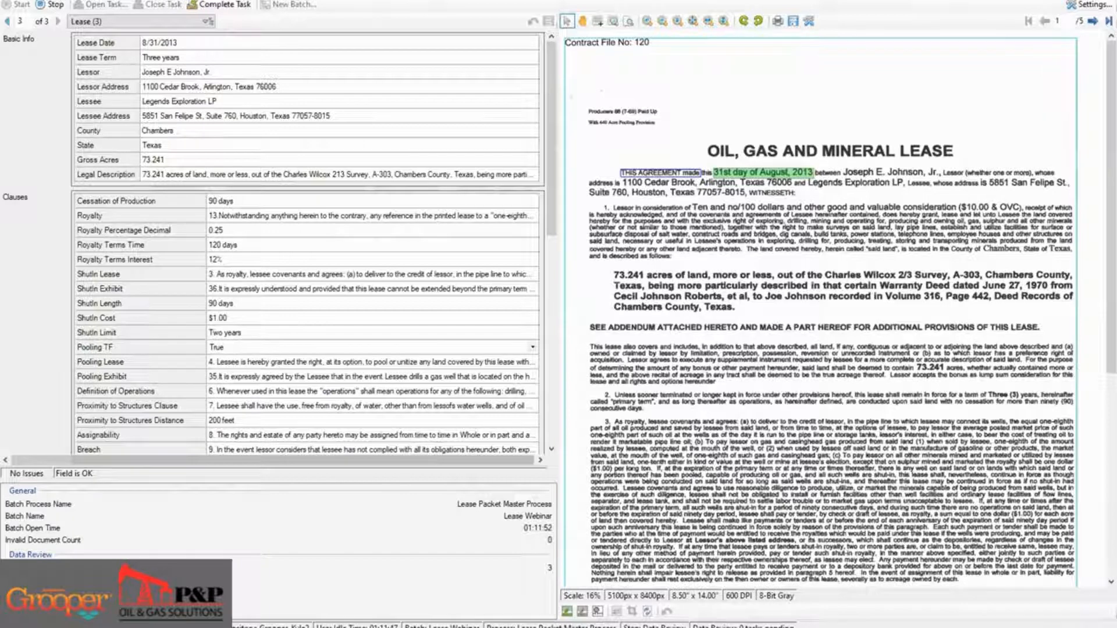
Check the Basic Info fields from Lease Date through Legal Description against their highlighted sources in the lease document.
click(430, 2)
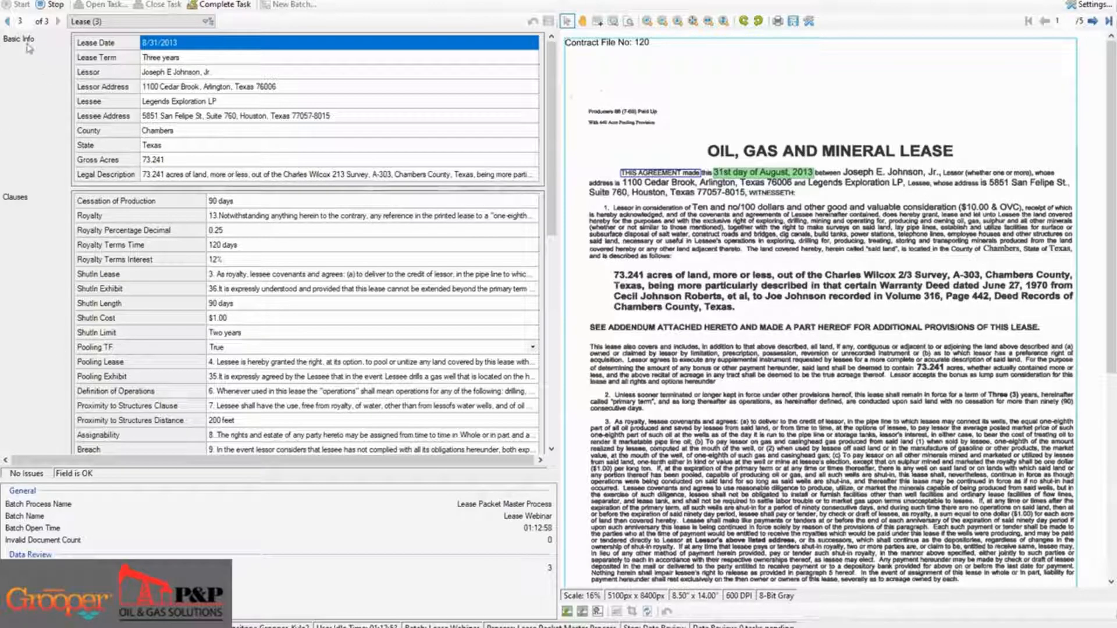
click(215, 57)
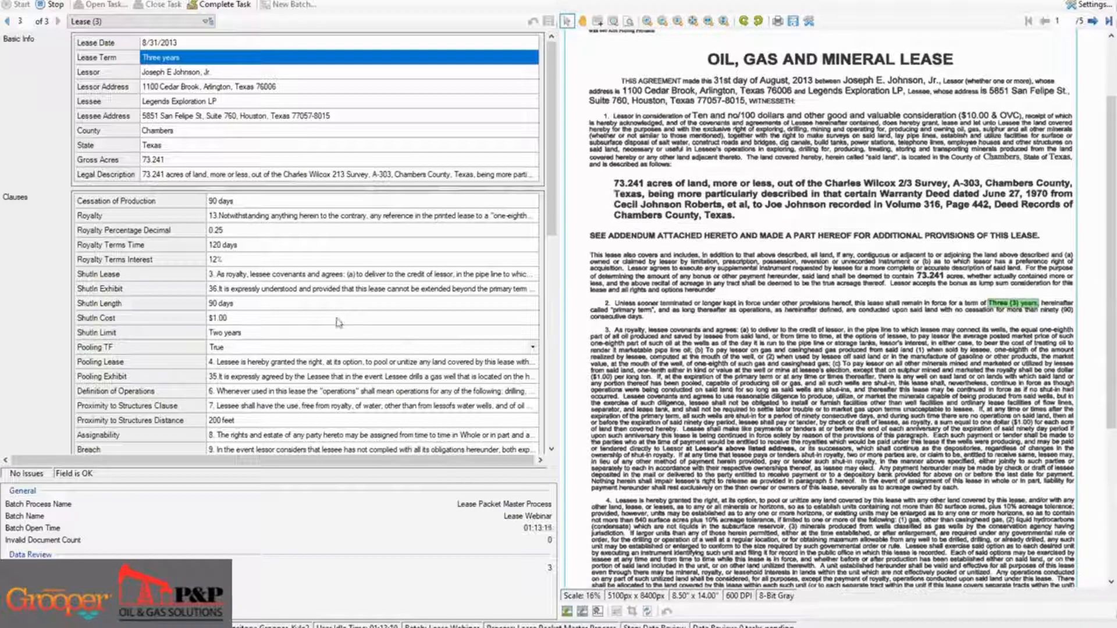
click(247, 75)
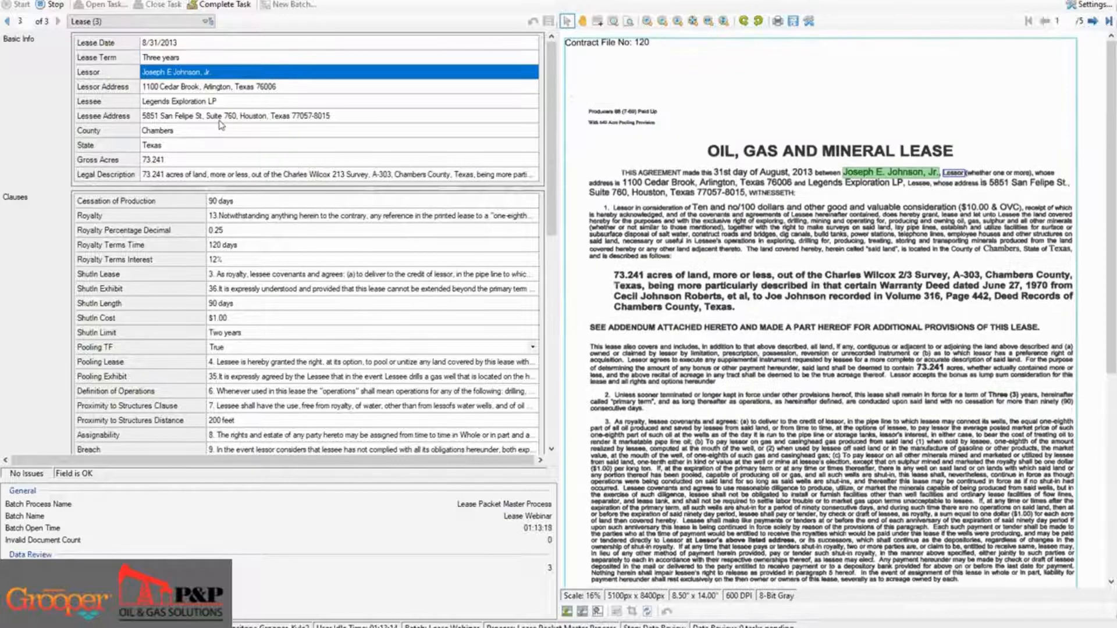
key(Down)
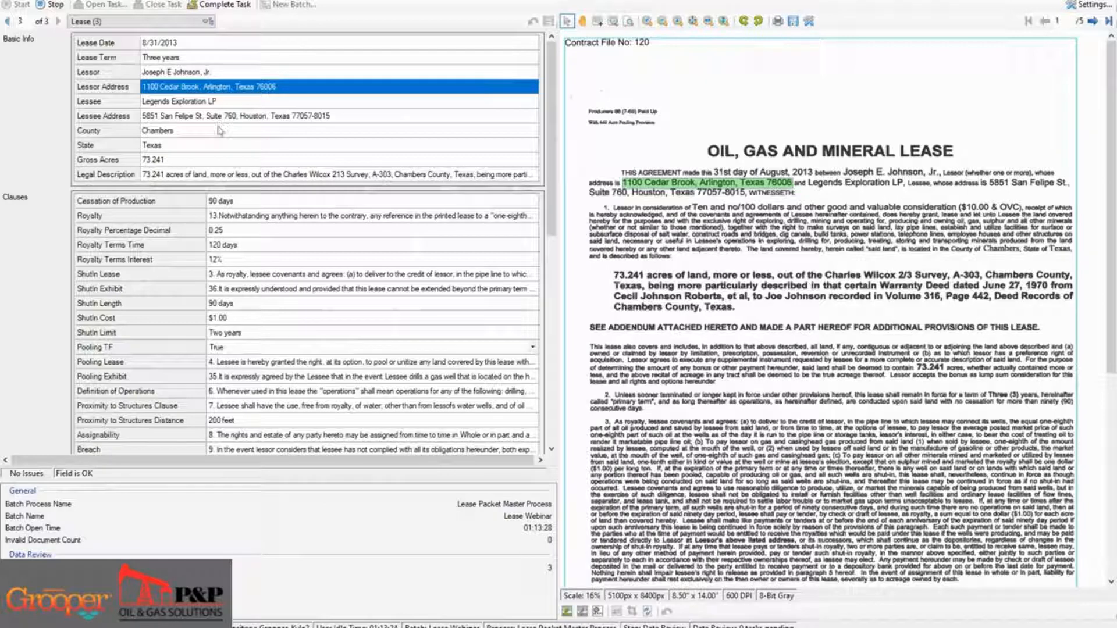
key(Down)
key(Down)
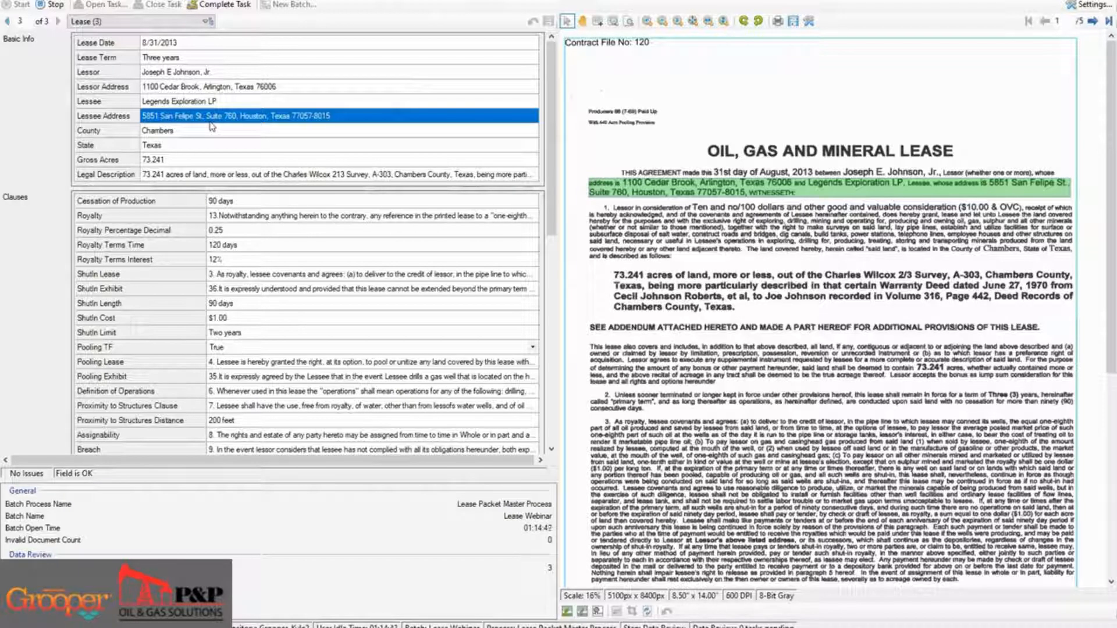
click(212, 128)
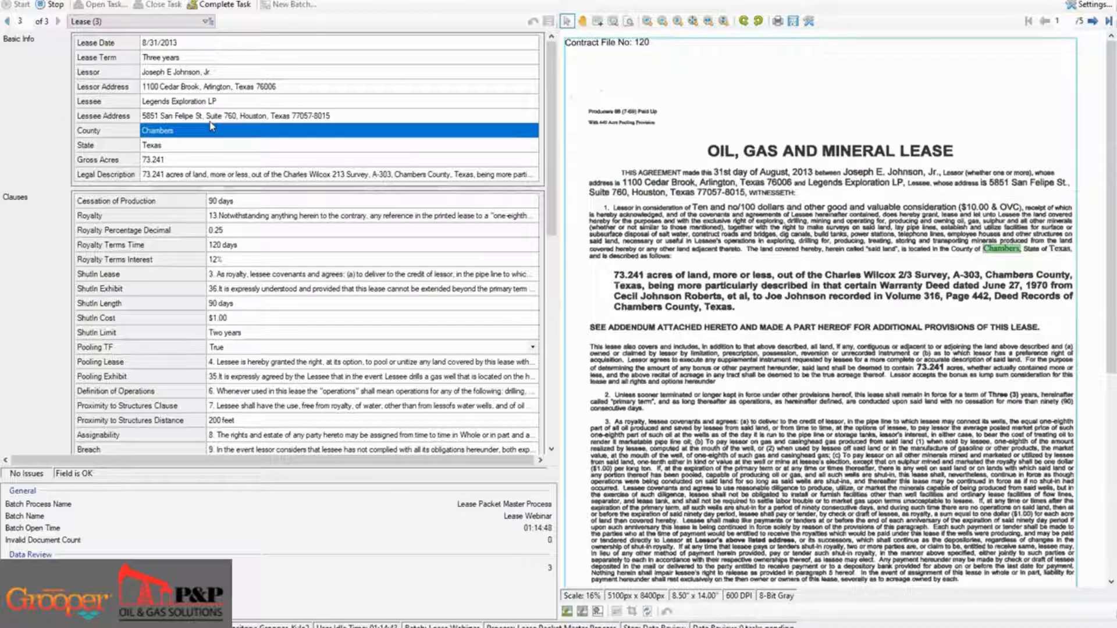
key(Down)
key(Down)
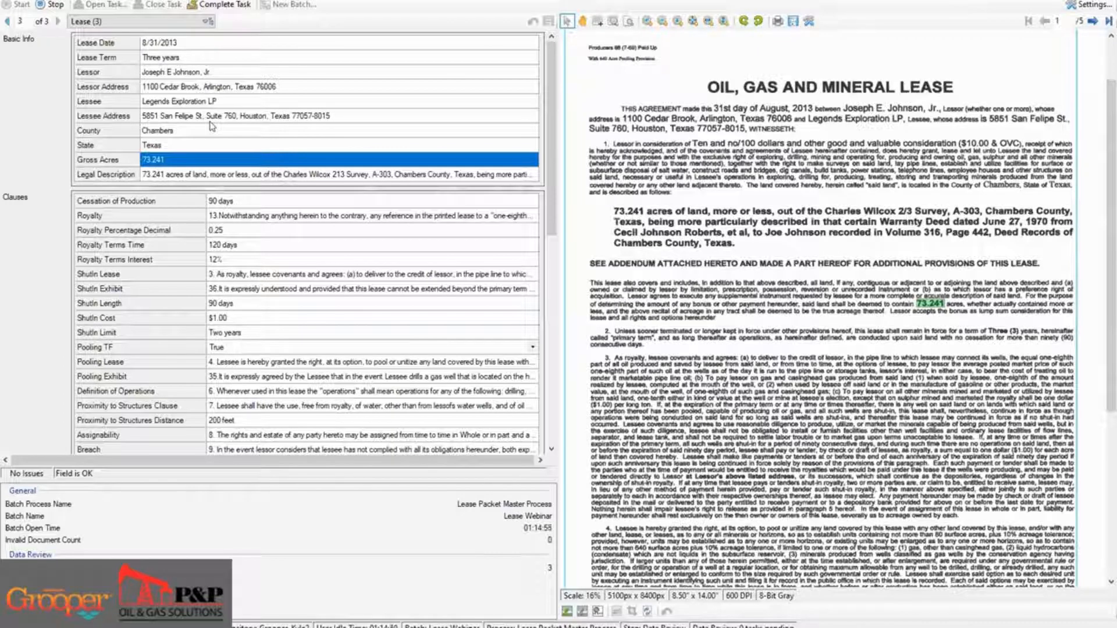
key(Down)
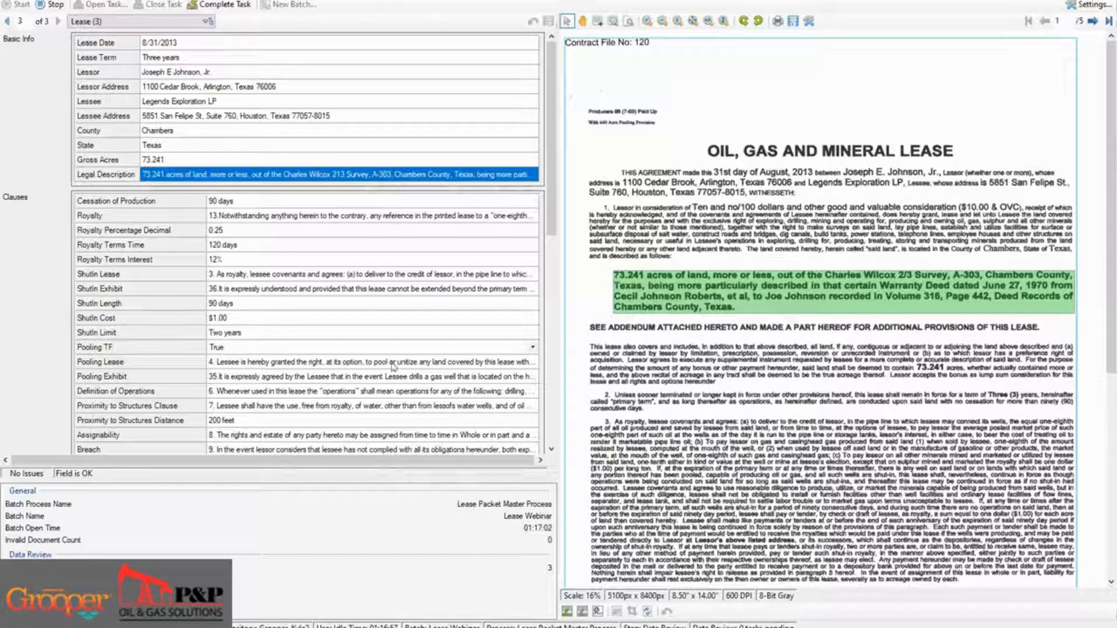
Check the Option to Extend Length clause field against its source text in the lease document.
scroll(437, 411, down, 3)
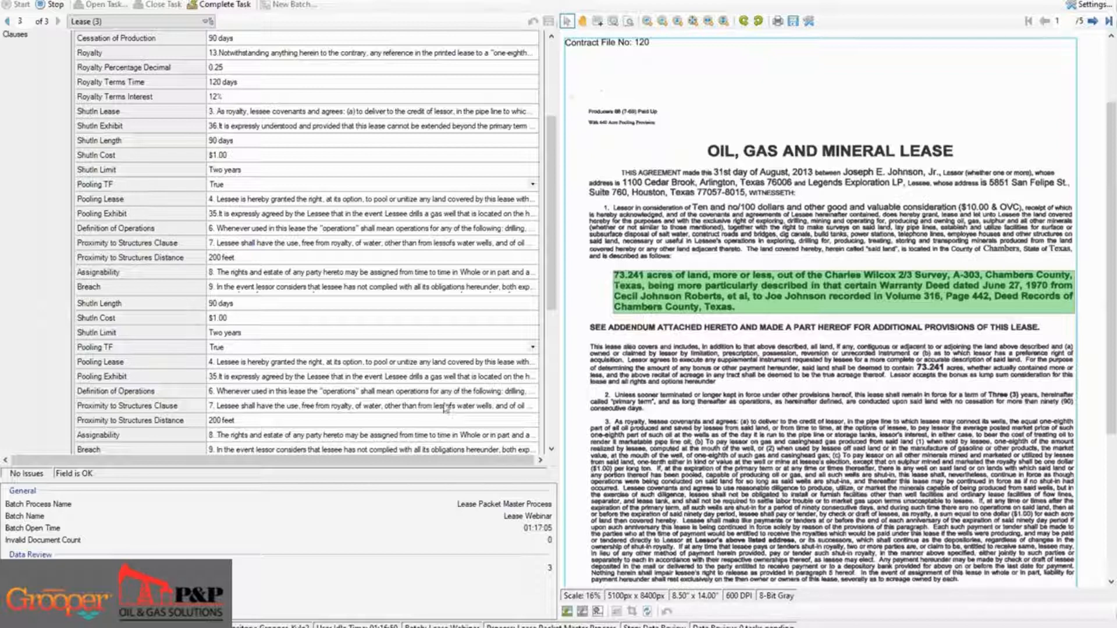
click(445, 405)
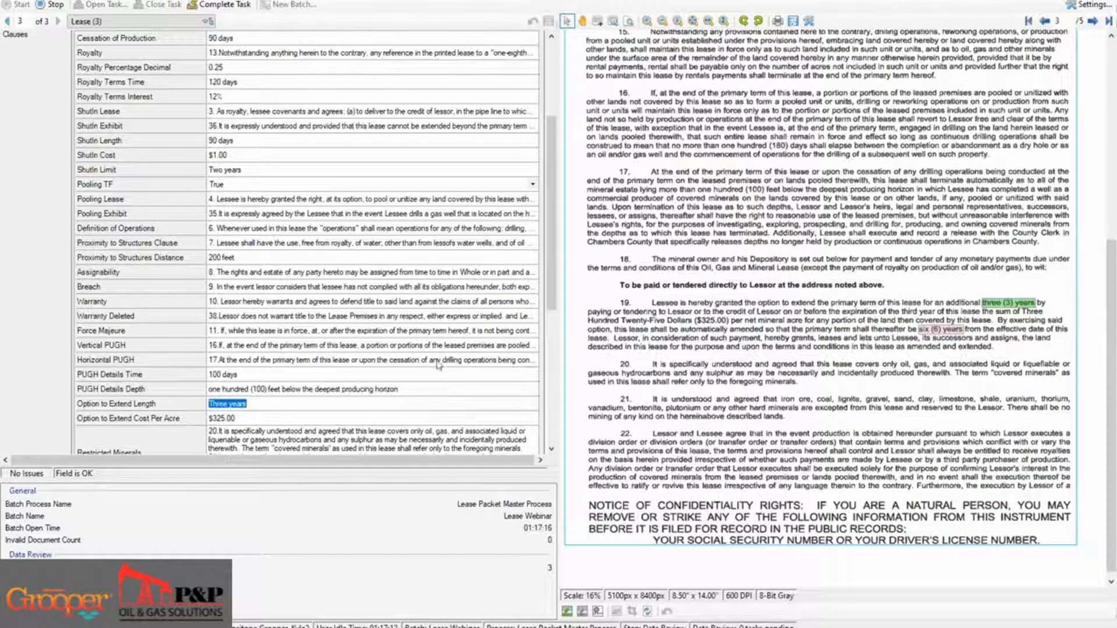
key(Delete)
Correct the misread word before "water wells" to "lessor's" in the Proximity to Structures Clause, and check the clause against its source.
click(450, 244)
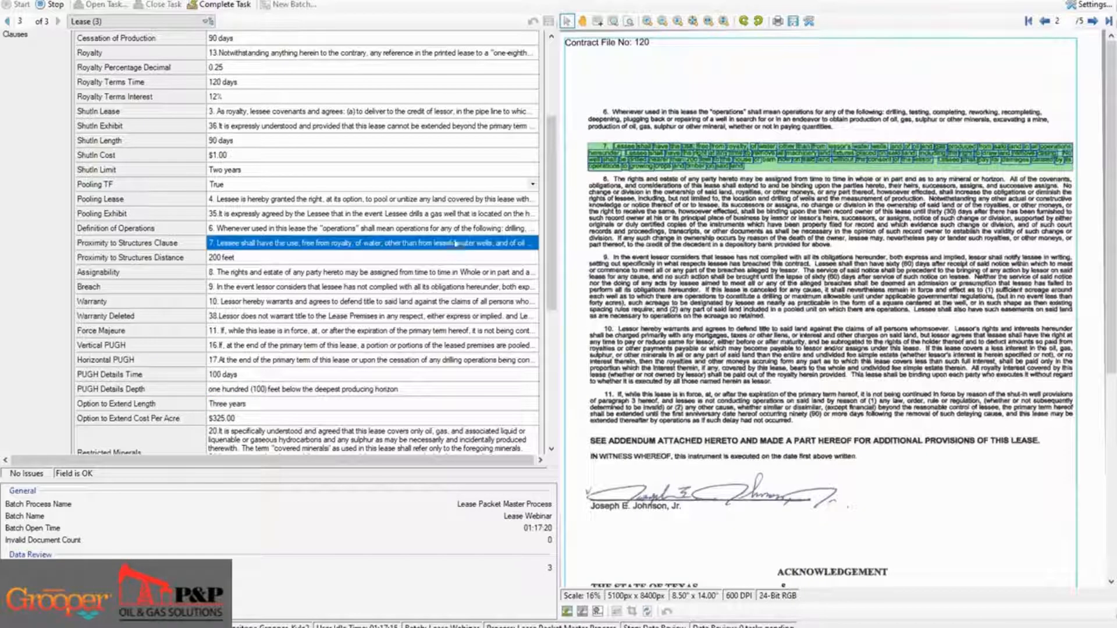
click(452, 239)
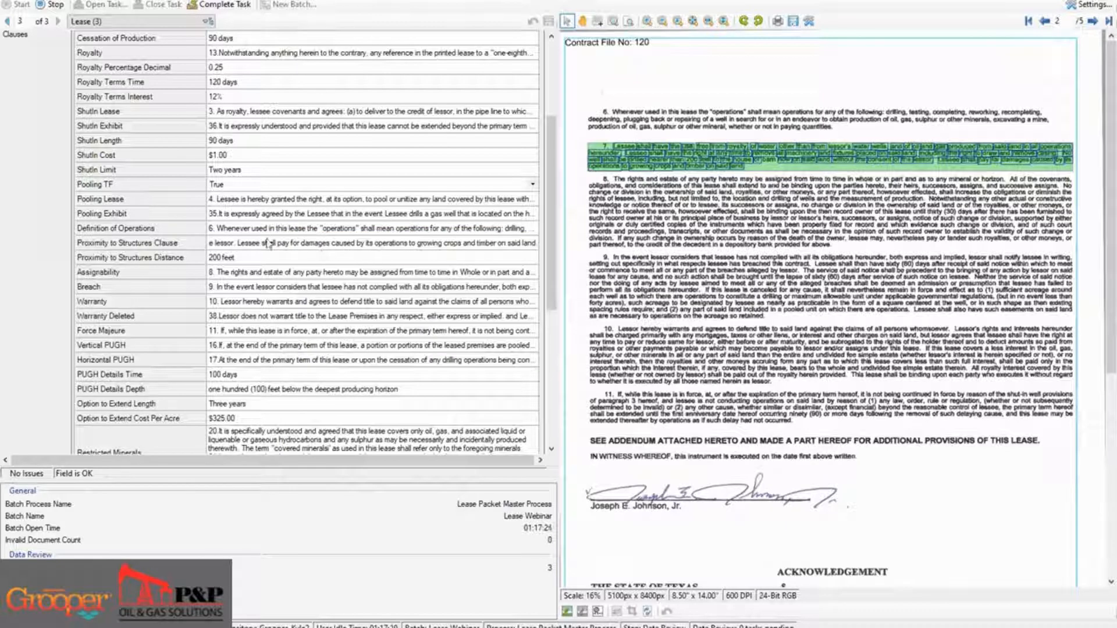
drag(275, 242, 153, 229)
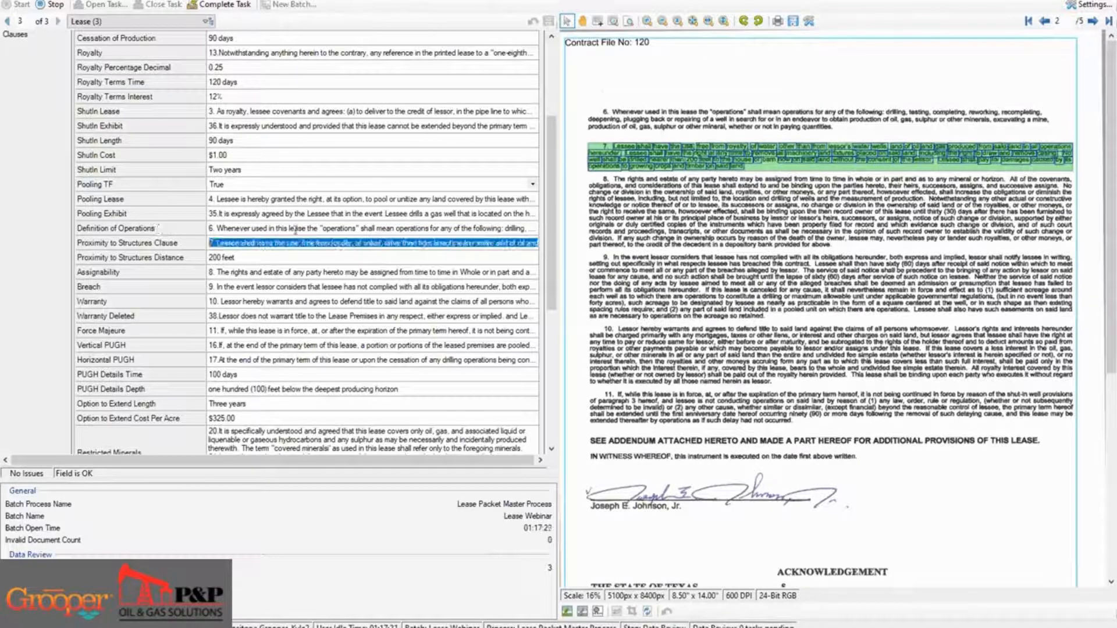
click(451, 244)
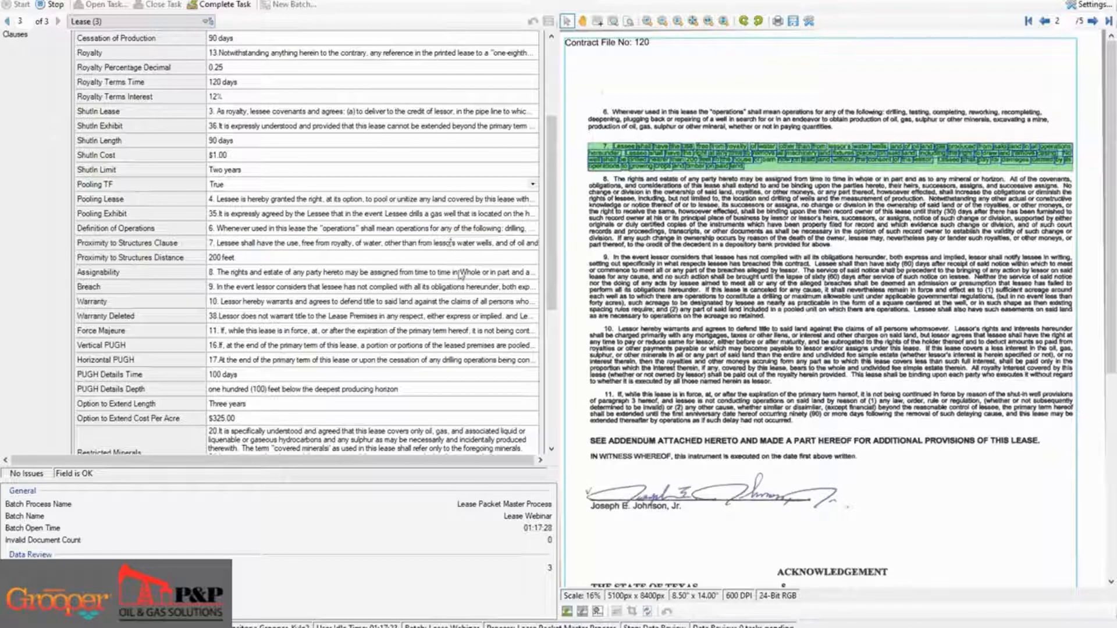
key(Tab)
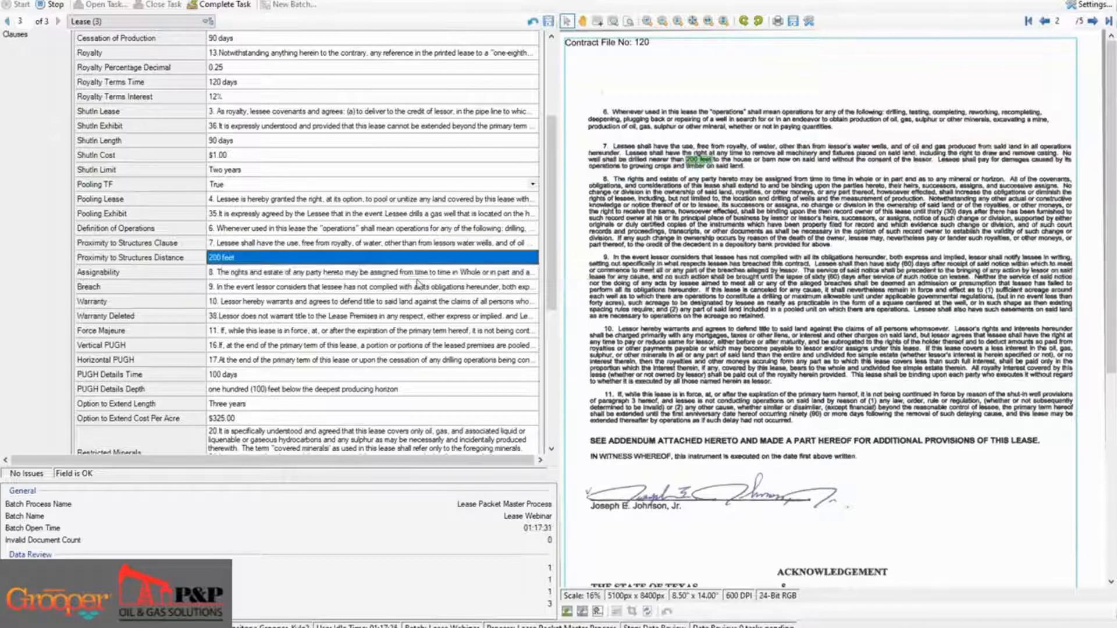
click(480, 245)
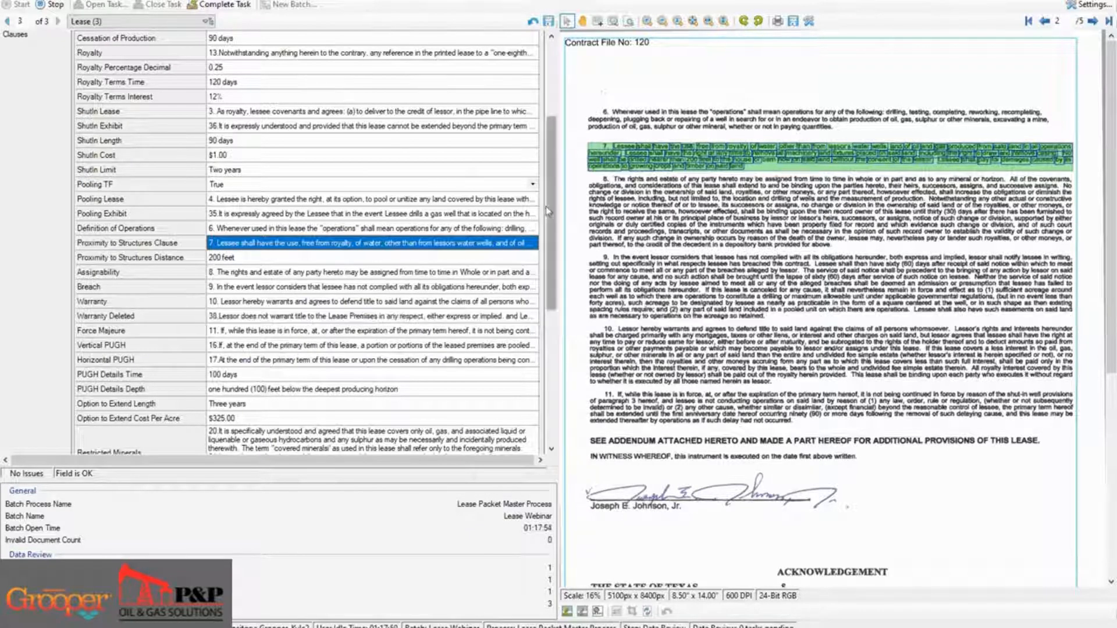
drag(546, 206, 546, 162)
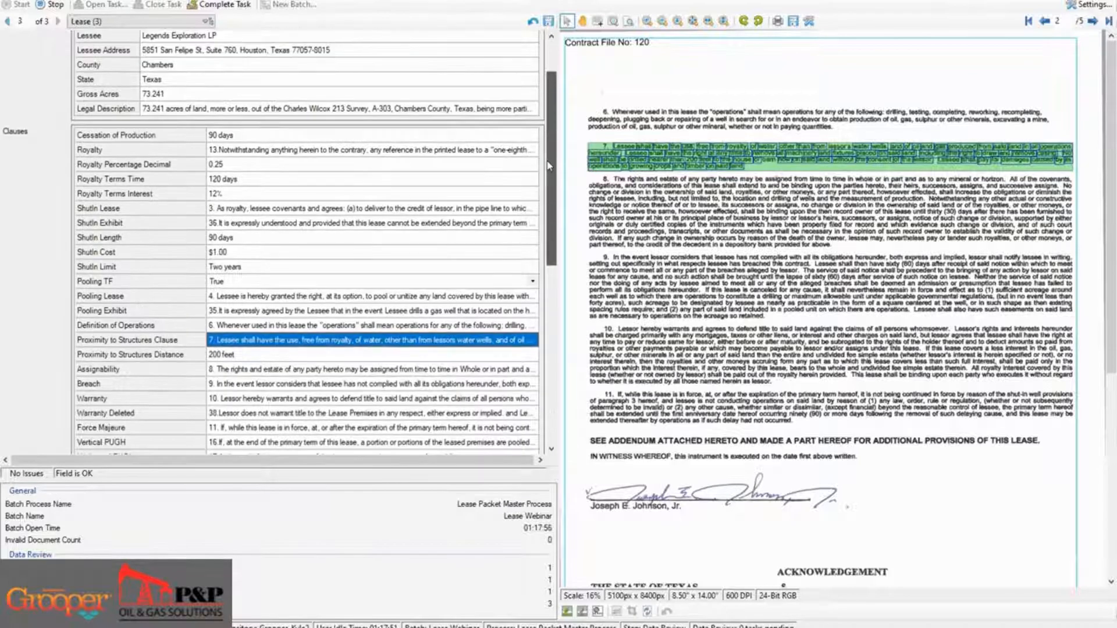
Check the Cessation of Production field and the Royalty clause, percentage, terms time and interest fields against their highlighted sources in the lease.
click(273, 142)
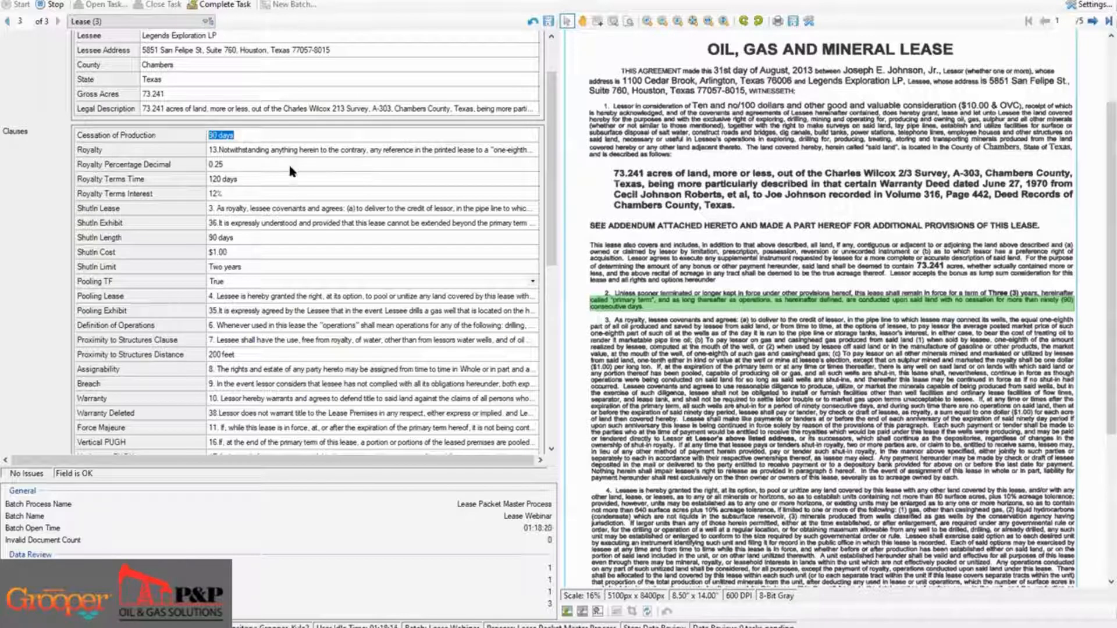
scroll(290, 169, up, 2)
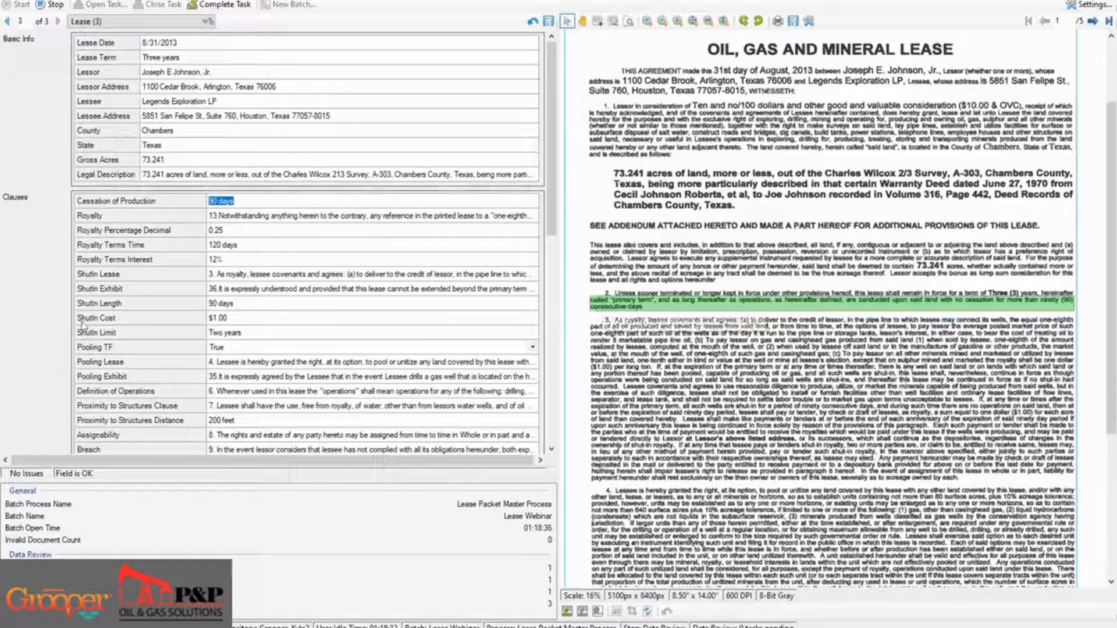
scroll(536, 268, down, 3)
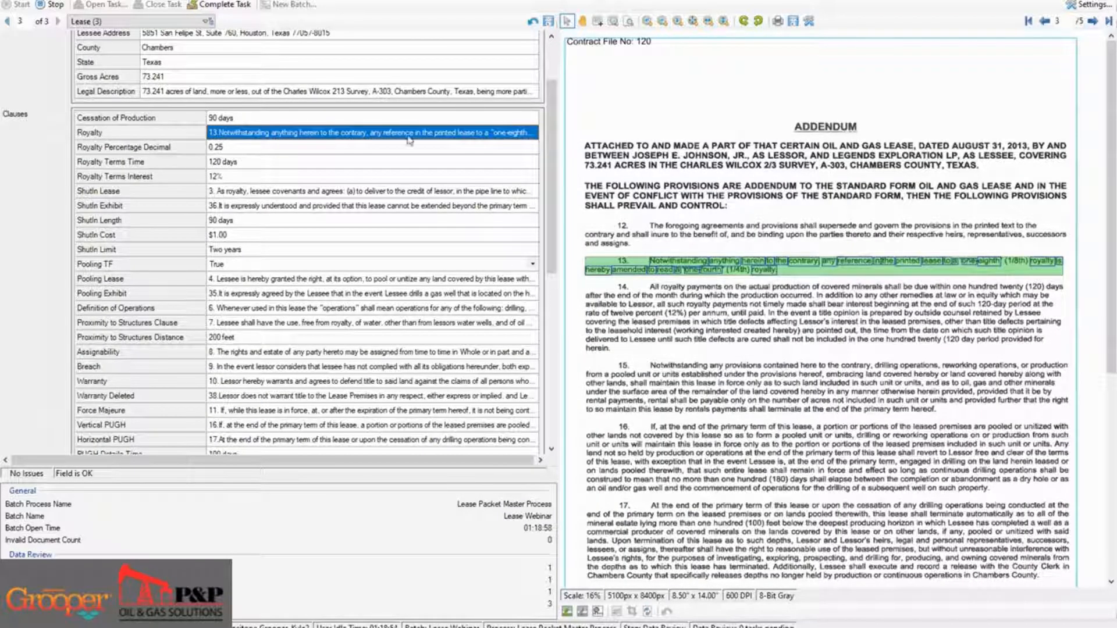
click(231, 148)
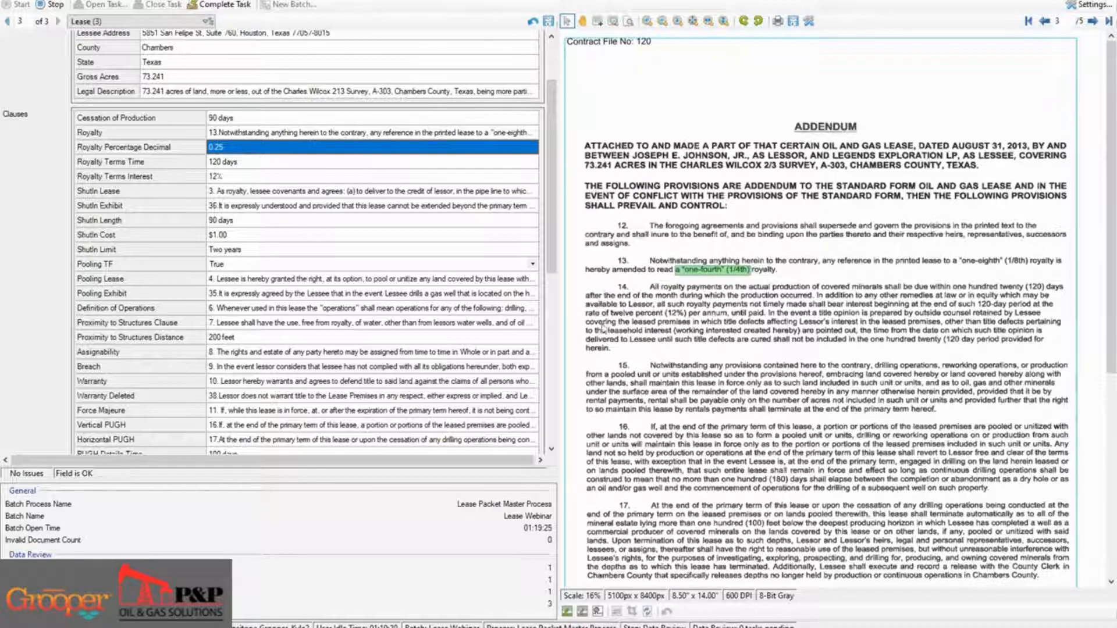
click(247, 162)
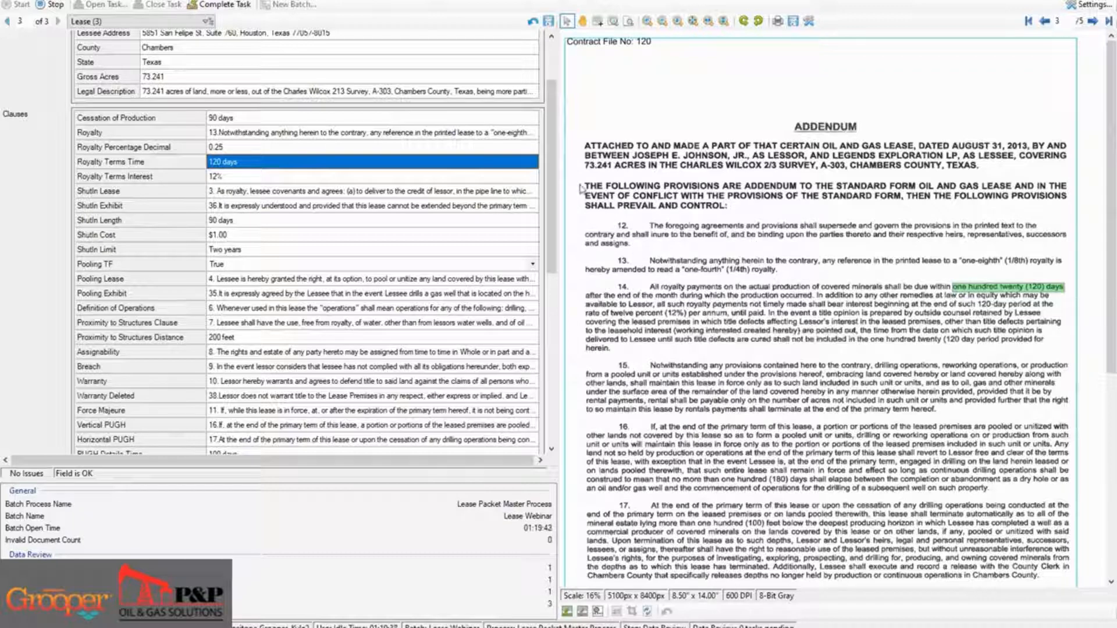
click(246, 177)
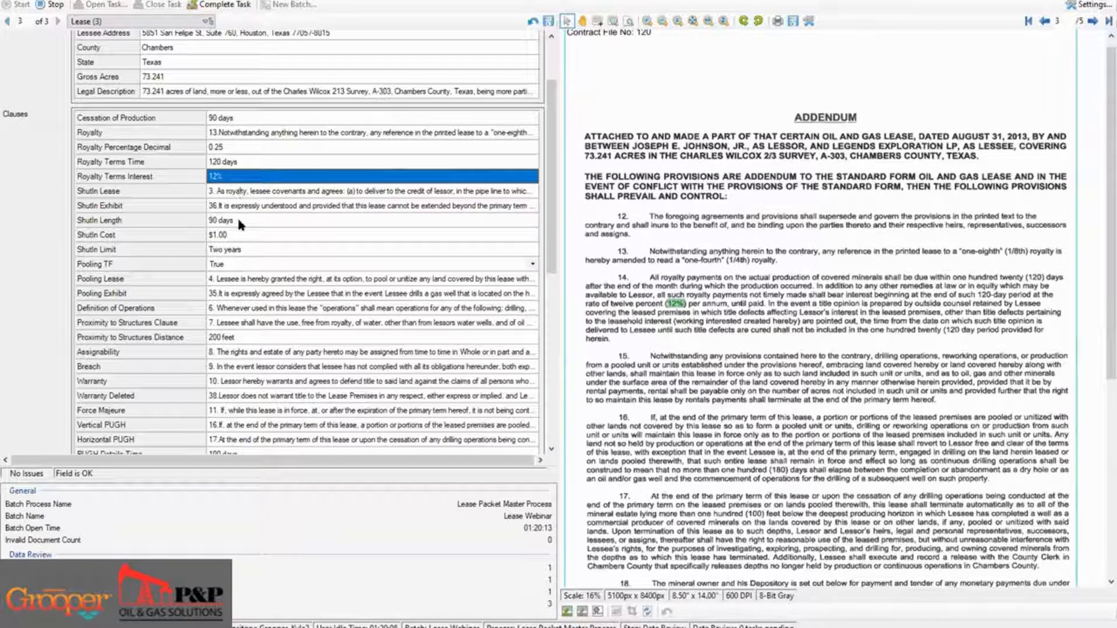
Check the Shutin Lease, Exhibit, Length, Cost and Limit fields against their highlighted sources in the lease document.
key(Down)
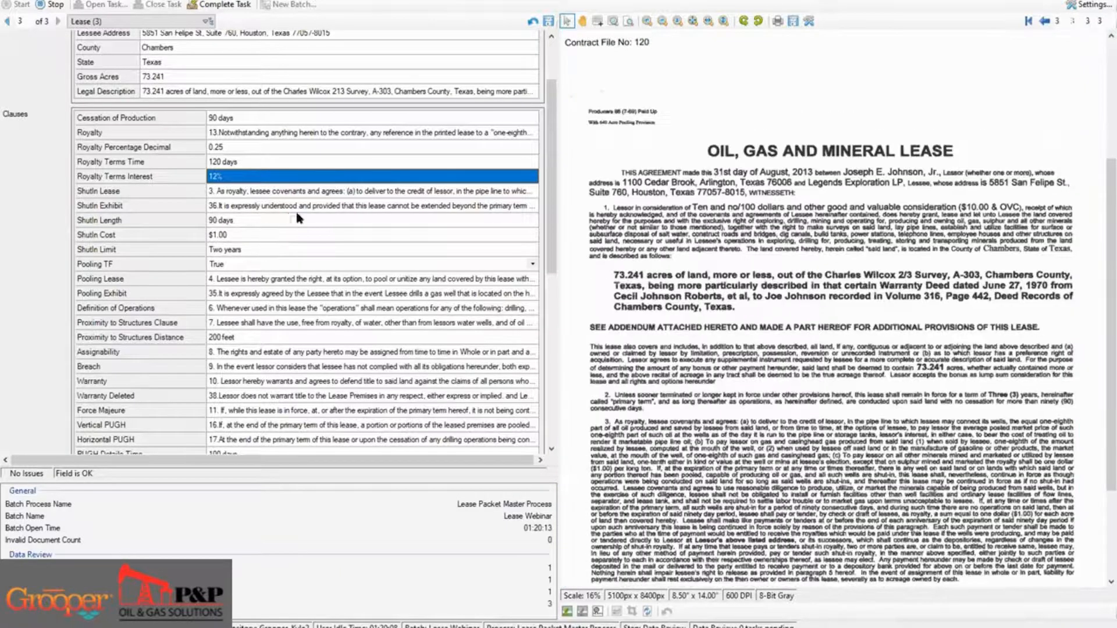
click(389, 210)
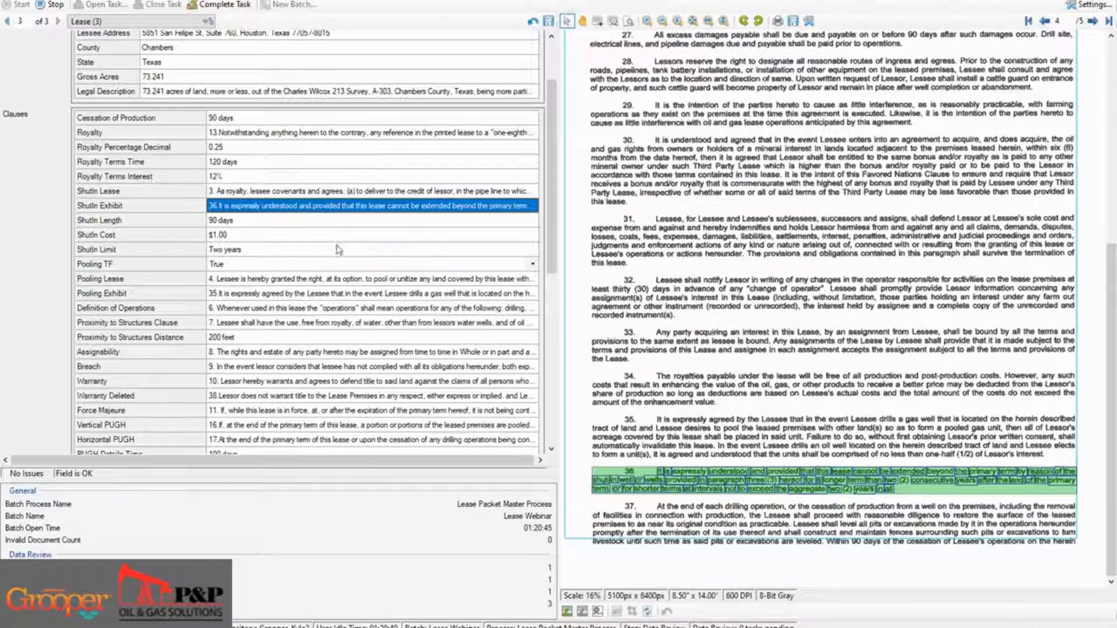
click(247, 221)
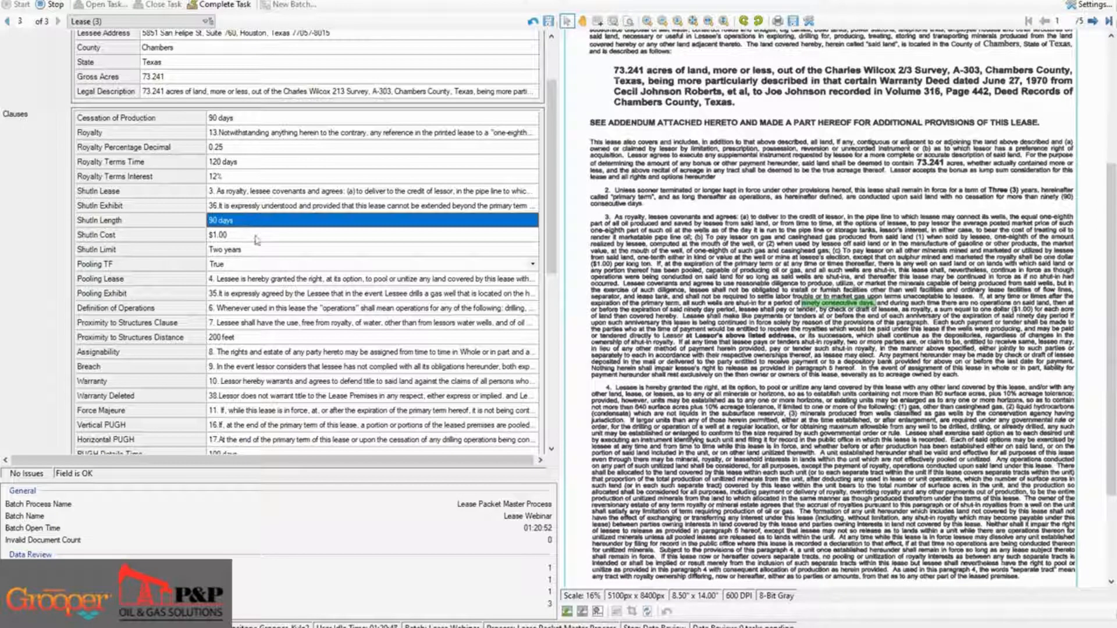
click(266, 235)
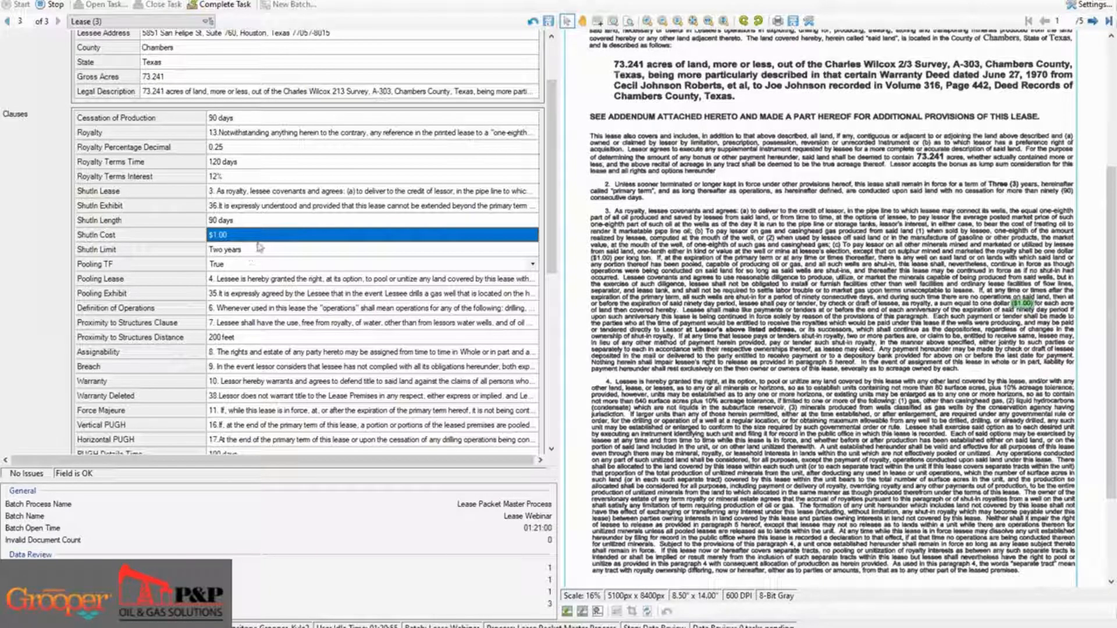
click(261, 251)
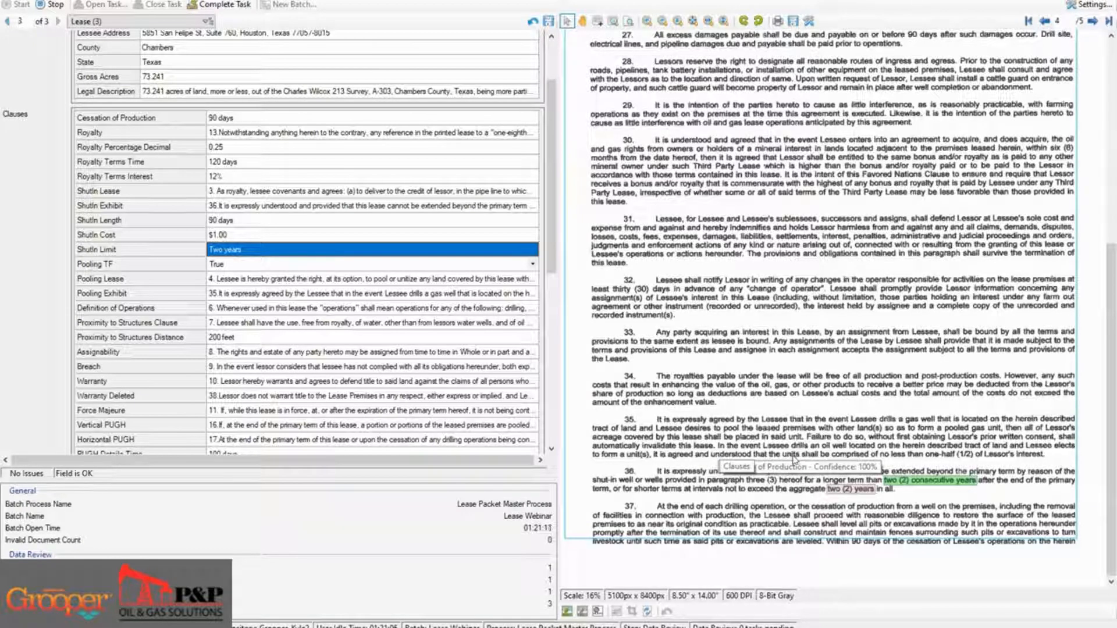
scroll(791, 460, up, 3)
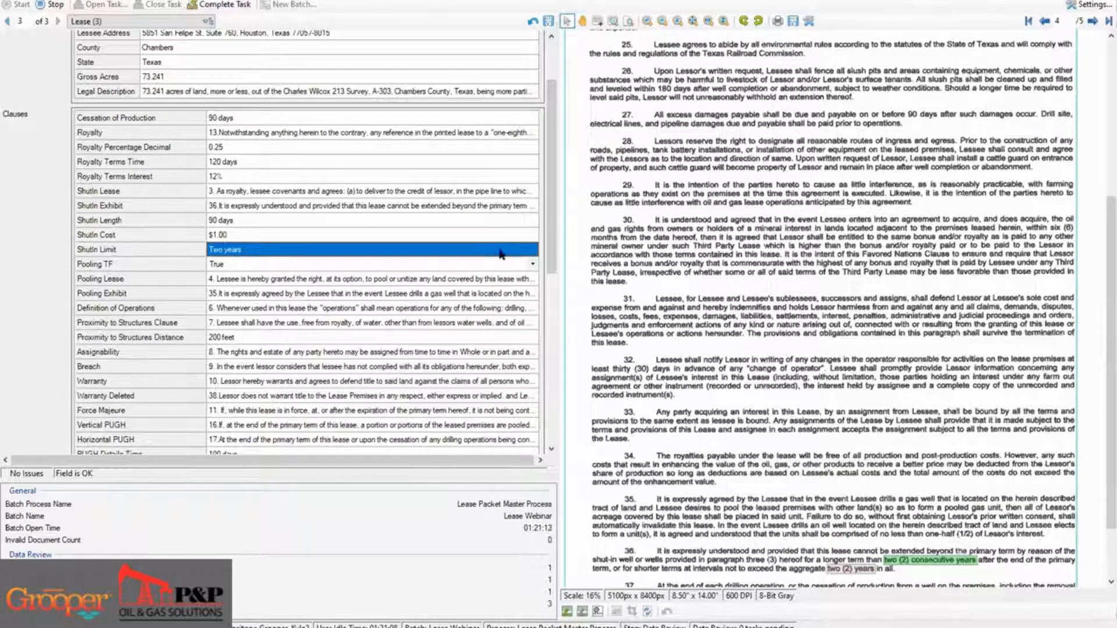
Check the Pooling TF, Pooling Lease and Pooling Exhibit fields against their source paragraphs in the lease document.
scroll(409, 331, down, 3)
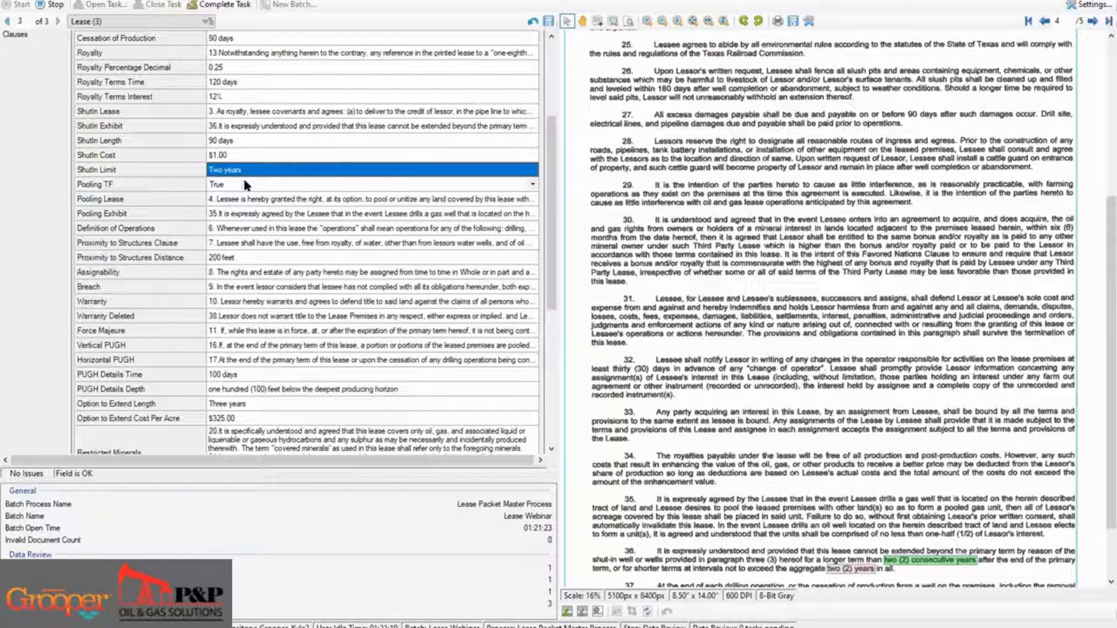
key(Down)
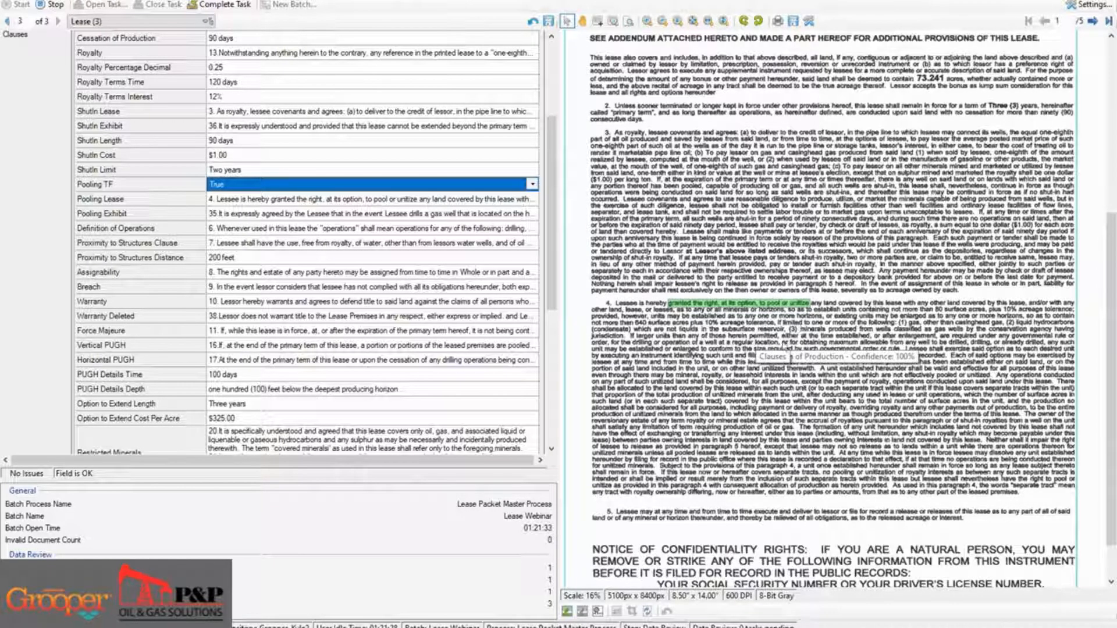
click(276, 202)
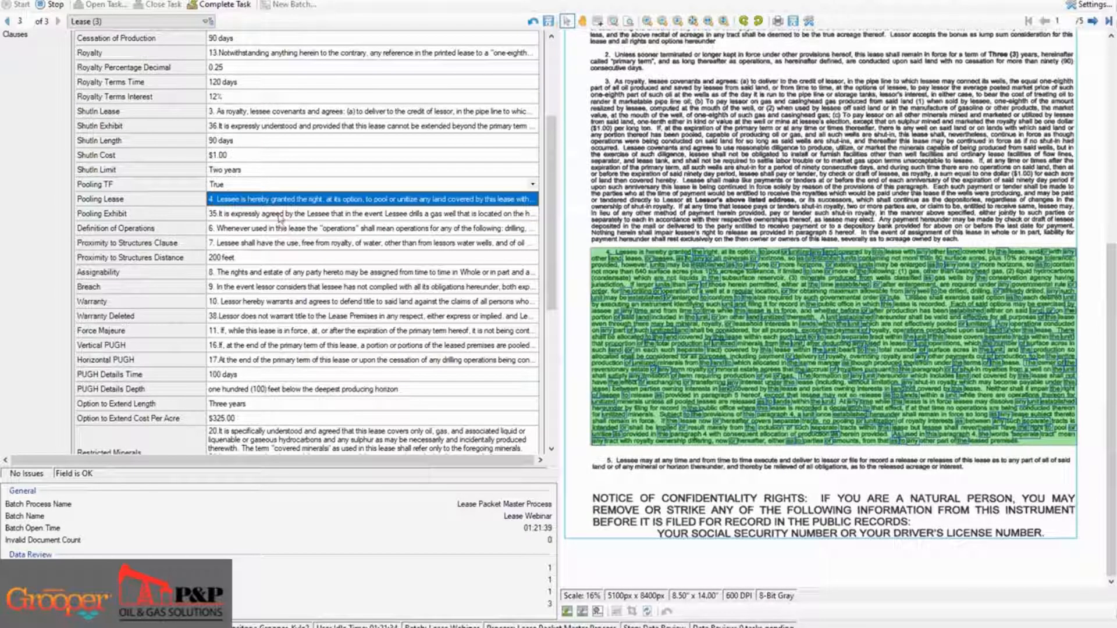
click(282, 215)
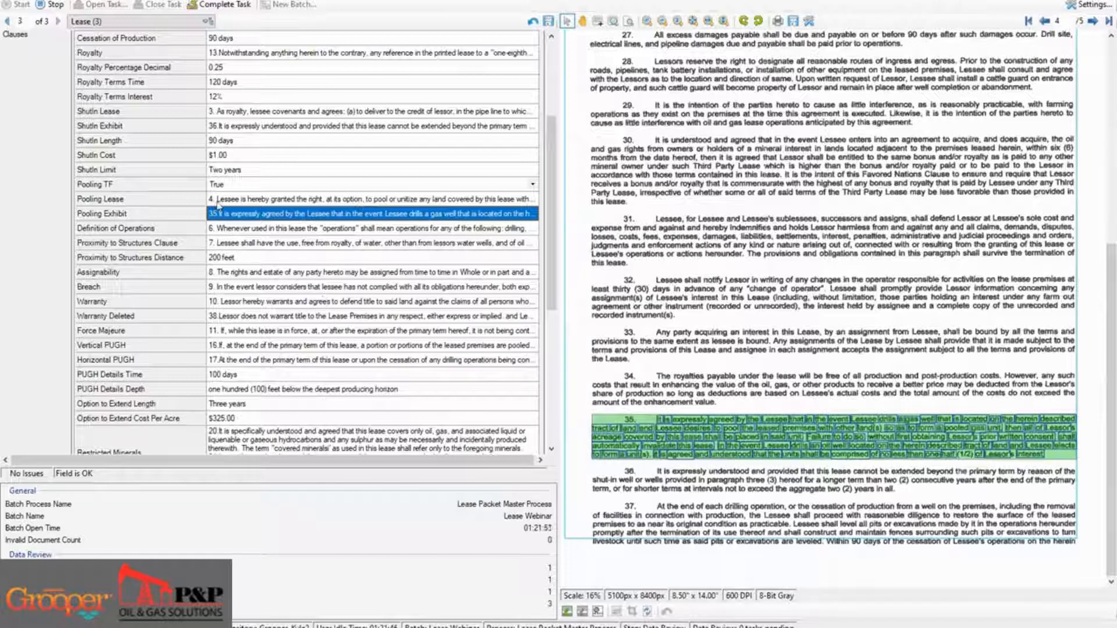
Check the Proximity to Structures Clause and Proximity to Structures Distance fields against paragraph 7 of the lease.
click(238, 249)
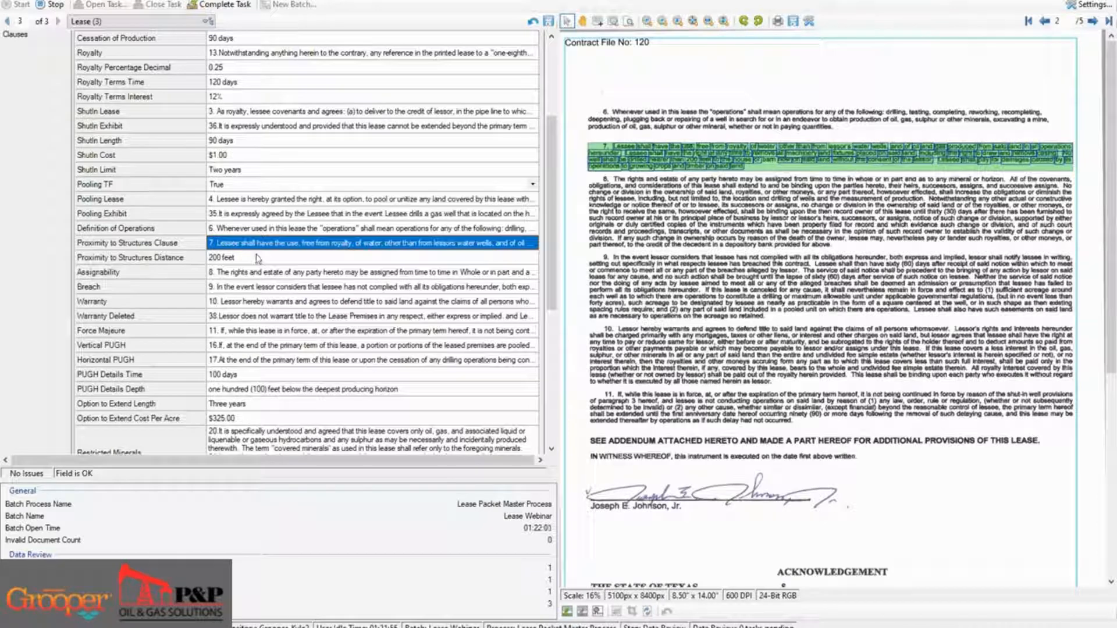
click(257, 258)
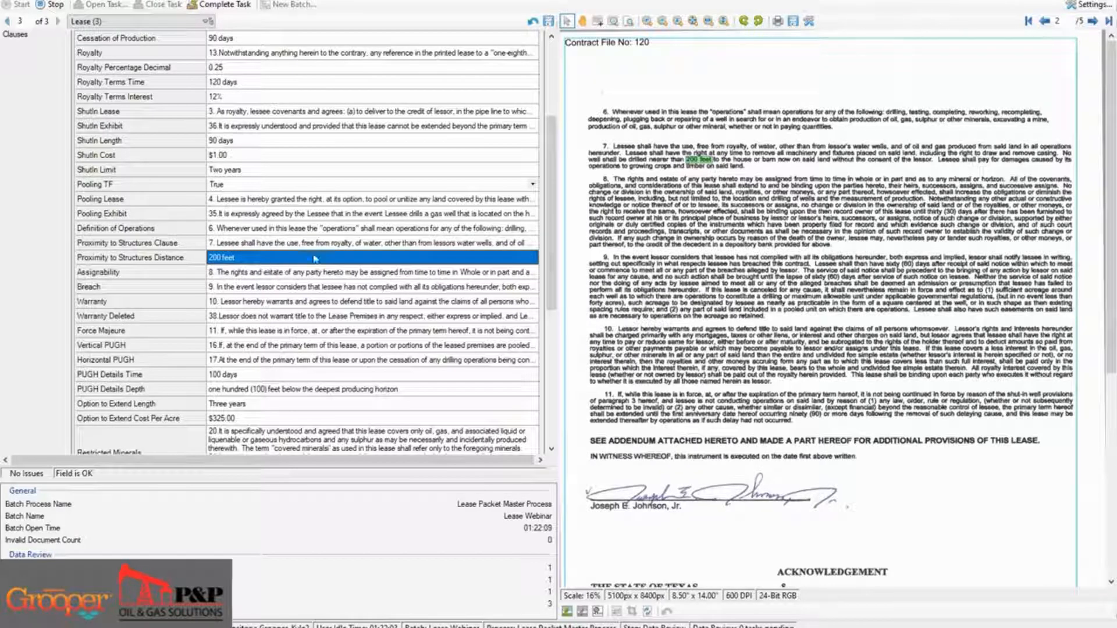
scroll(315, 259, down, 2)
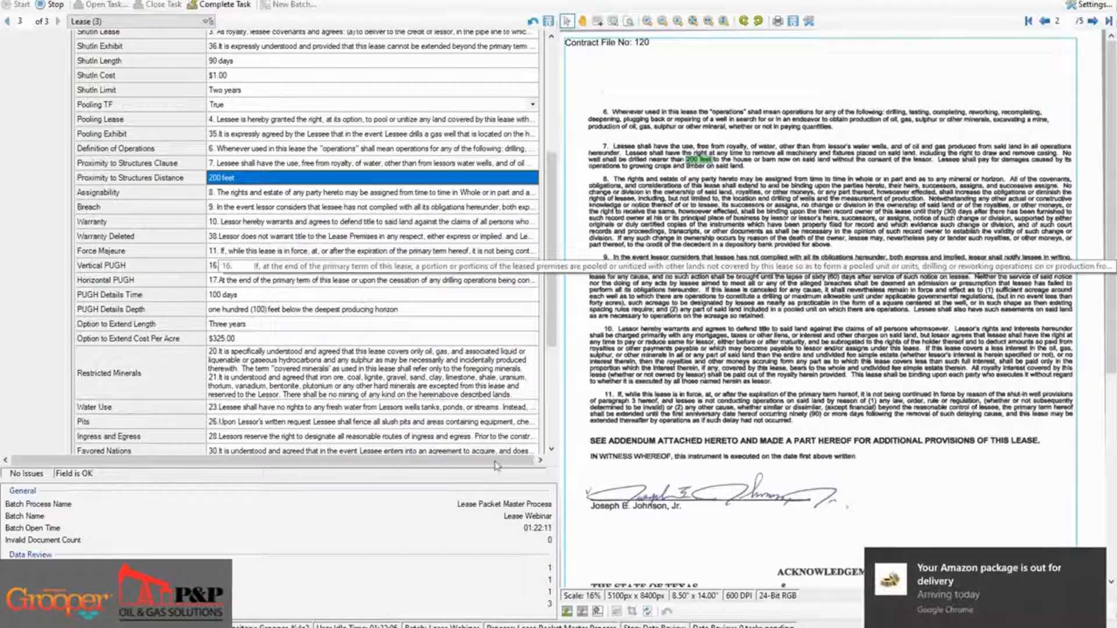
scroll(349, 281, up, 2)
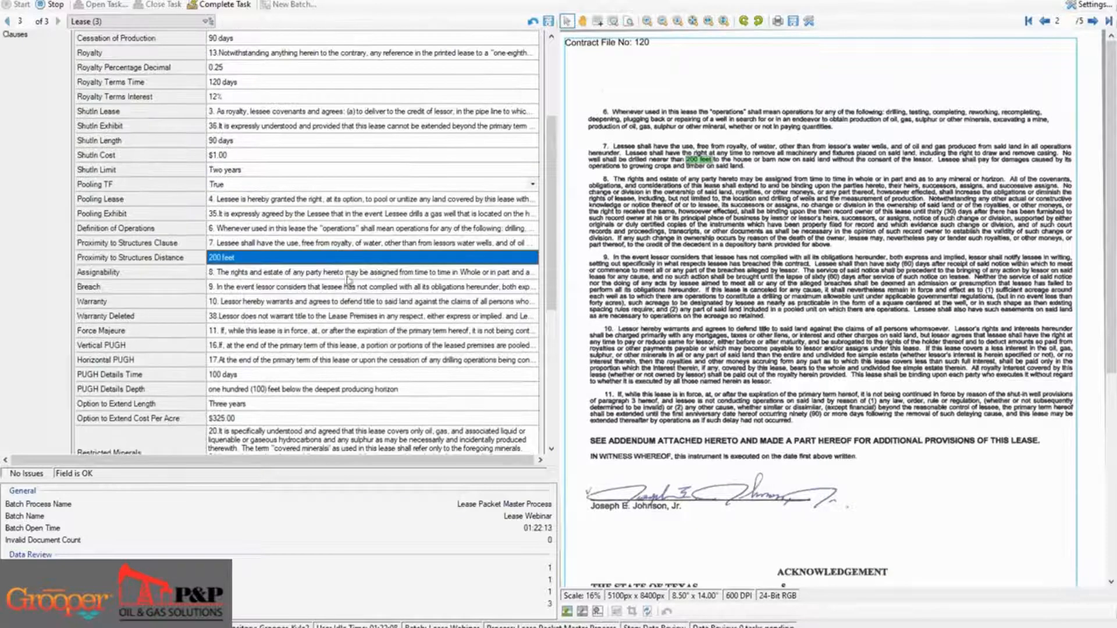
Check the Vertical PUGH and Horizontal PUGH clauses against addendum paragraphs 16 and 17.
scroll(270, 267, down, 2)
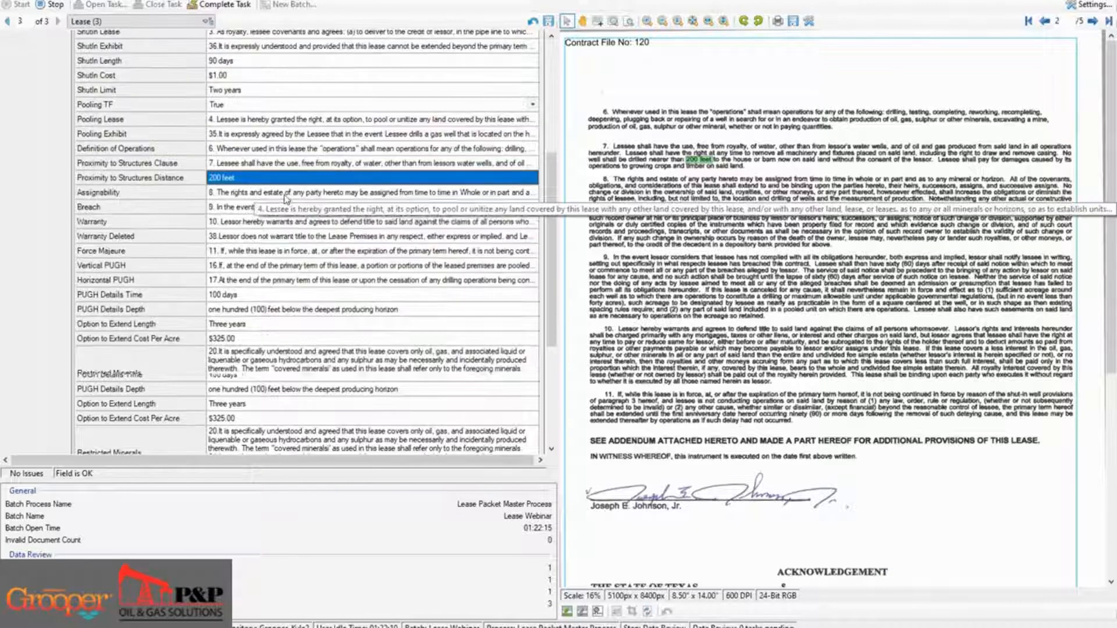
scroll(270, 269, down, 2)
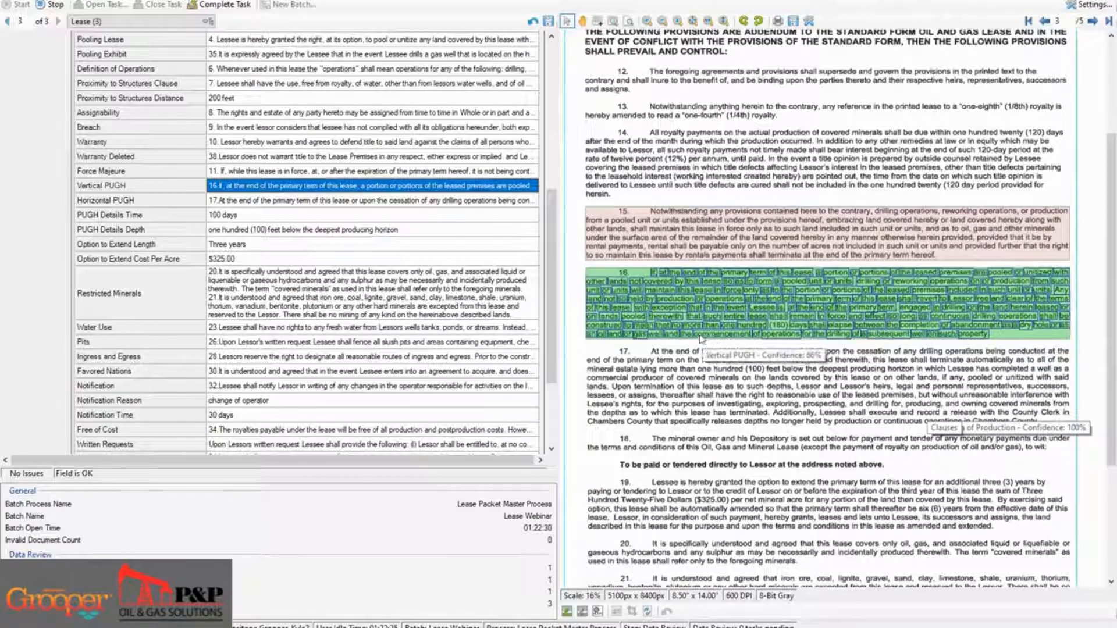
click(284, 201)
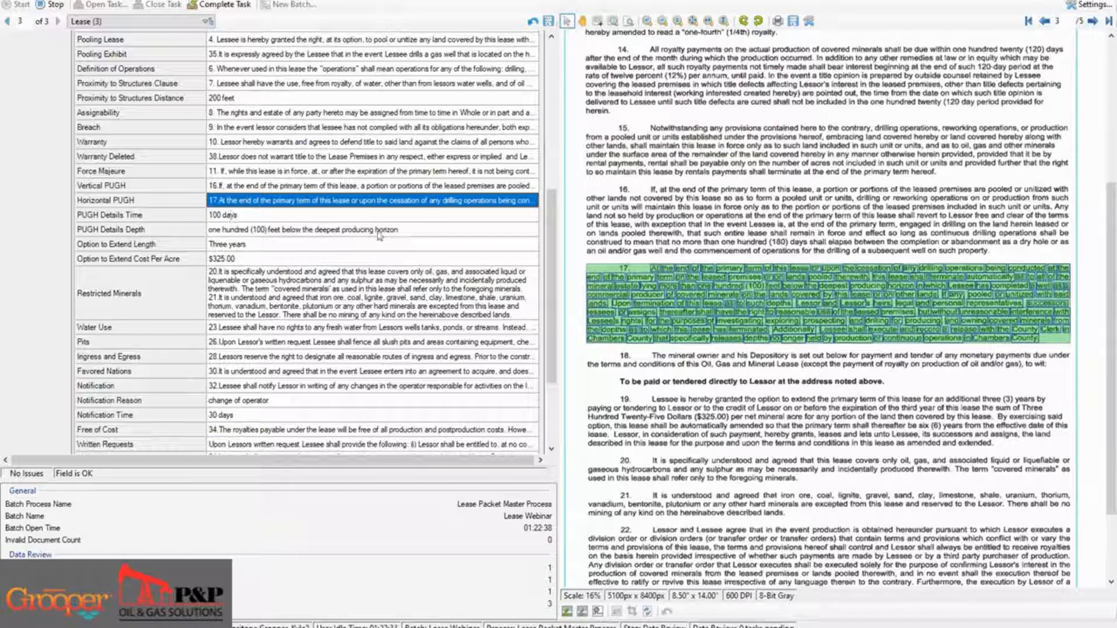
mouse_move(588, 286)
Correct the PUGH Details Time field to 180 days to match the period stated in addendum paragraph 16.
click(252, 216)
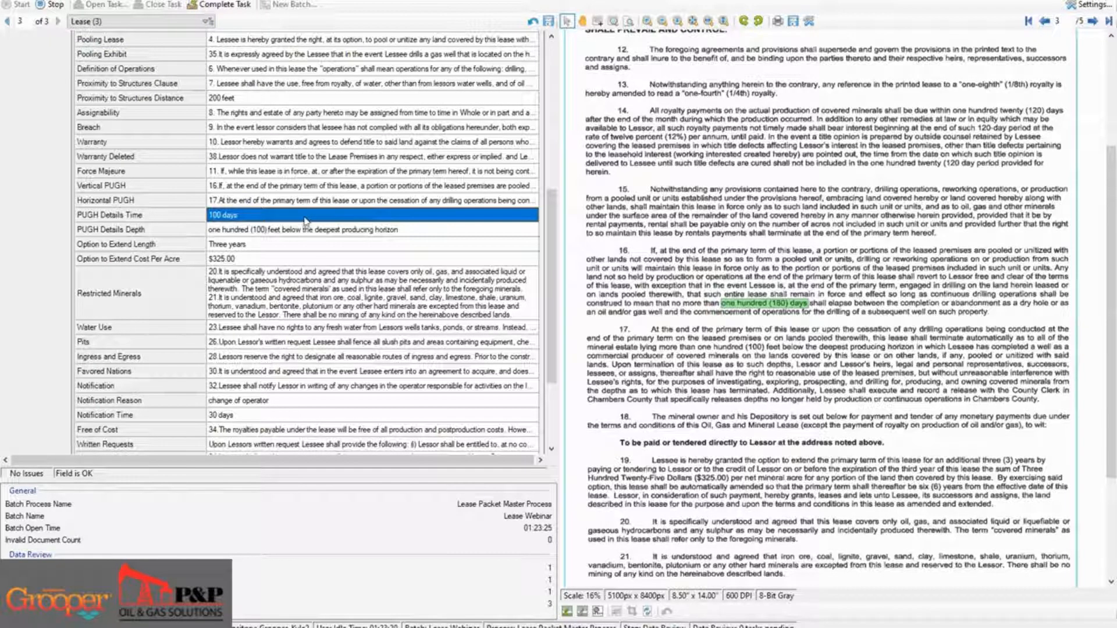
click(217, 212)
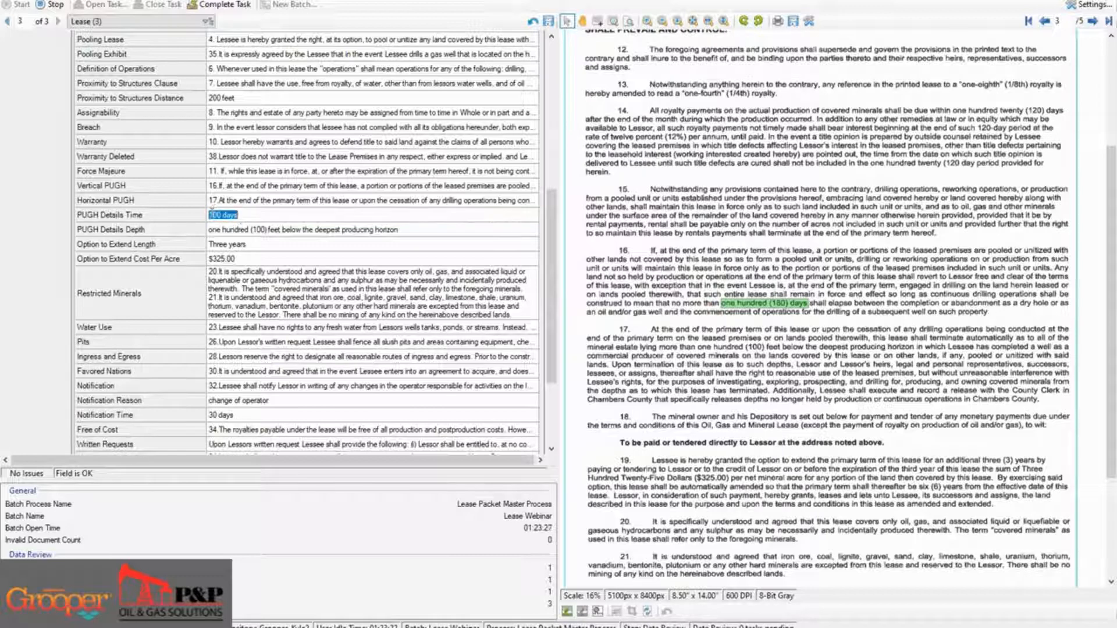
click(215, 213)
key(BackSpace)
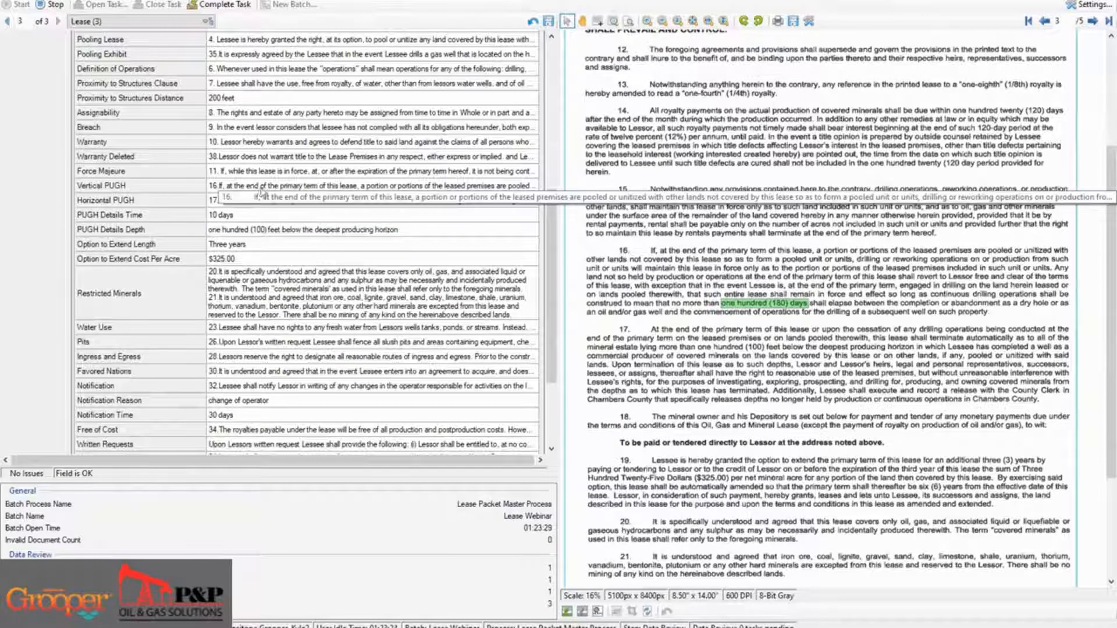
text(8)
key(Tab)
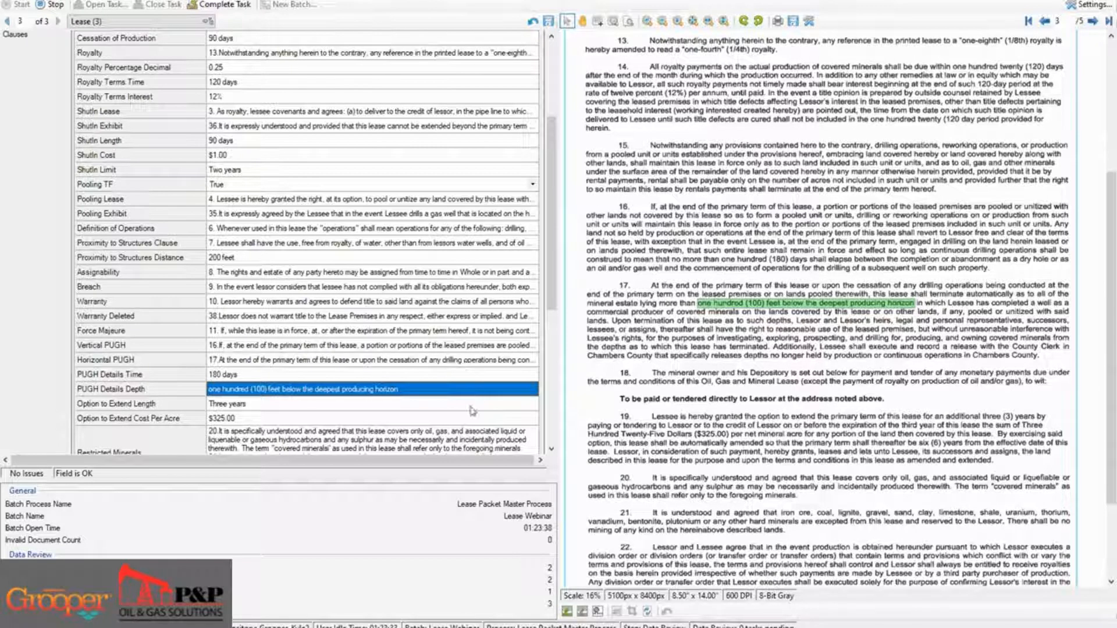
Check the Option to Extend Length and Option to Extend Cost Per Acre fields against addendum paragraph 19.
scroll(455, 367, down, 2)
scroll(455, 368, down, 2)
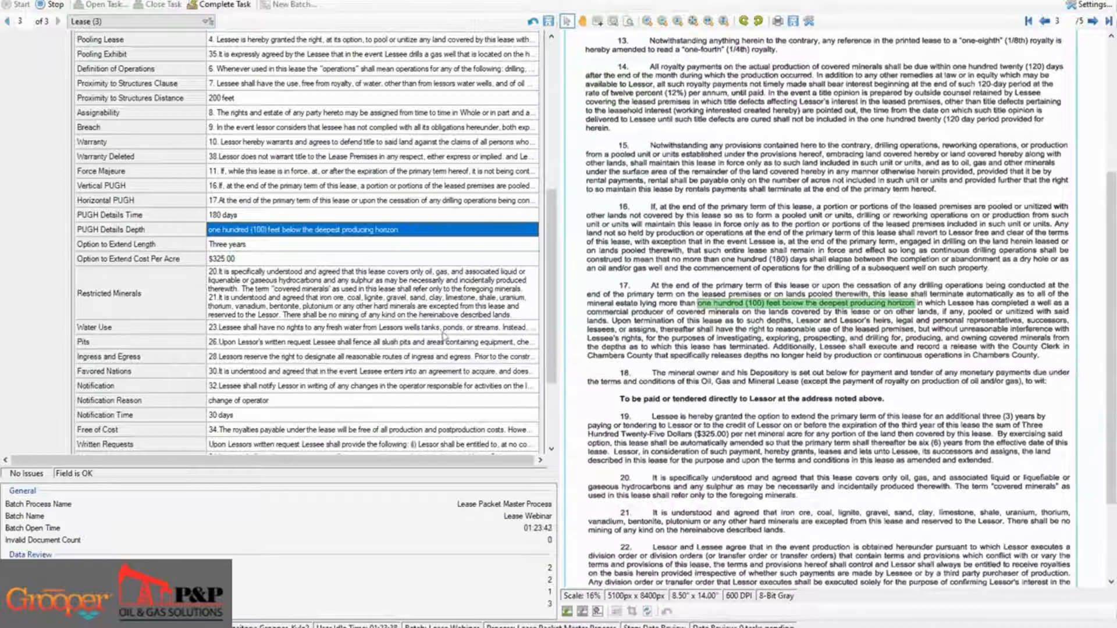
scroll(455, 331, down, 4)
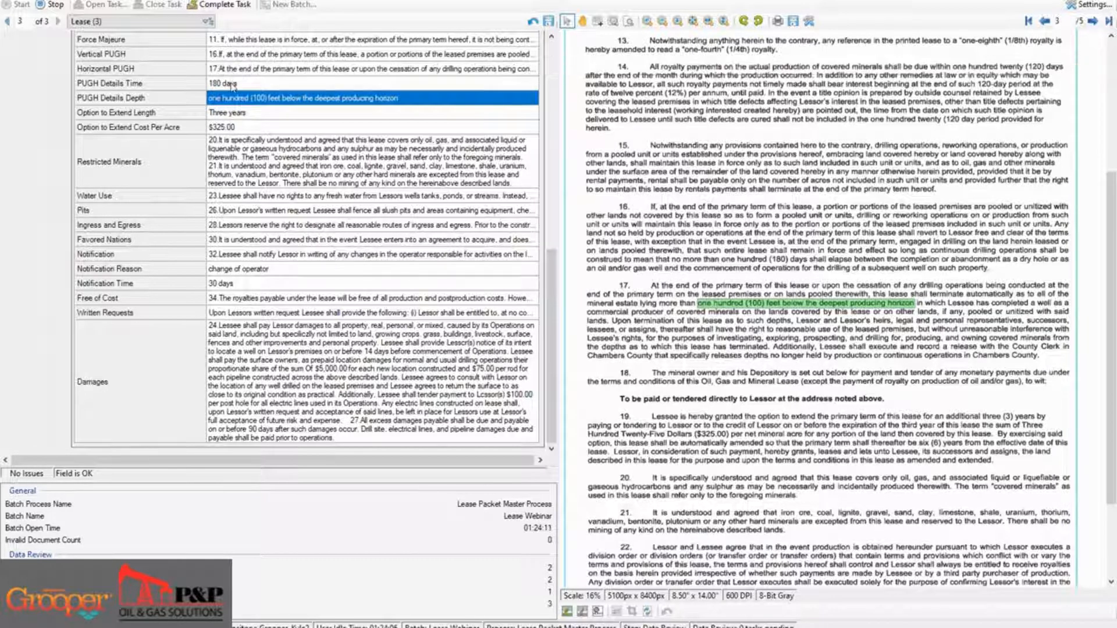
click(250, 113)
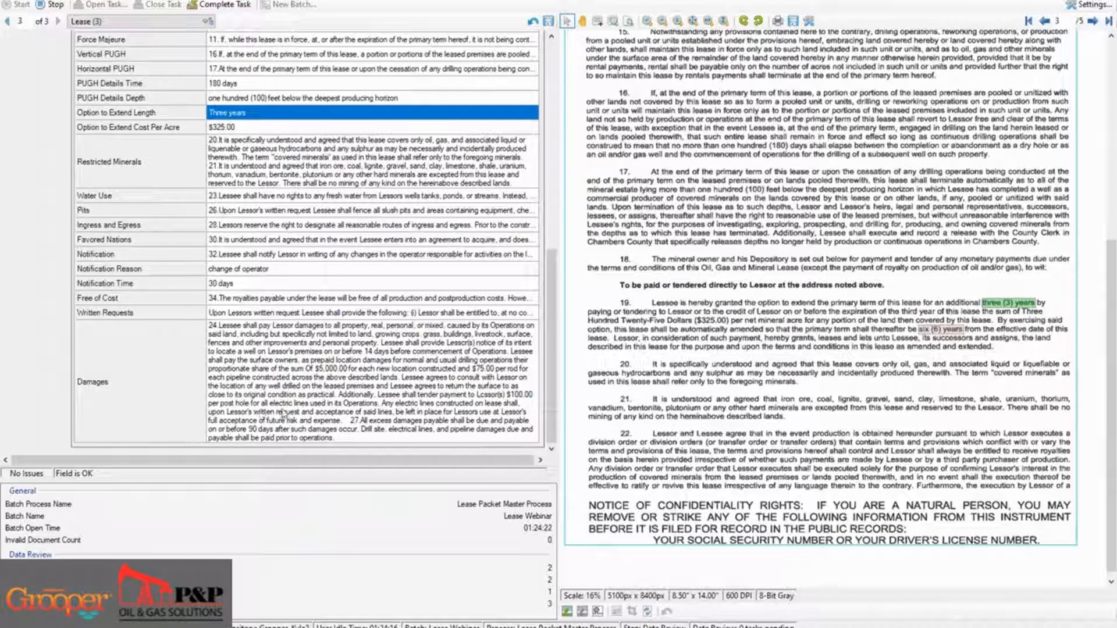
click(260, 128)
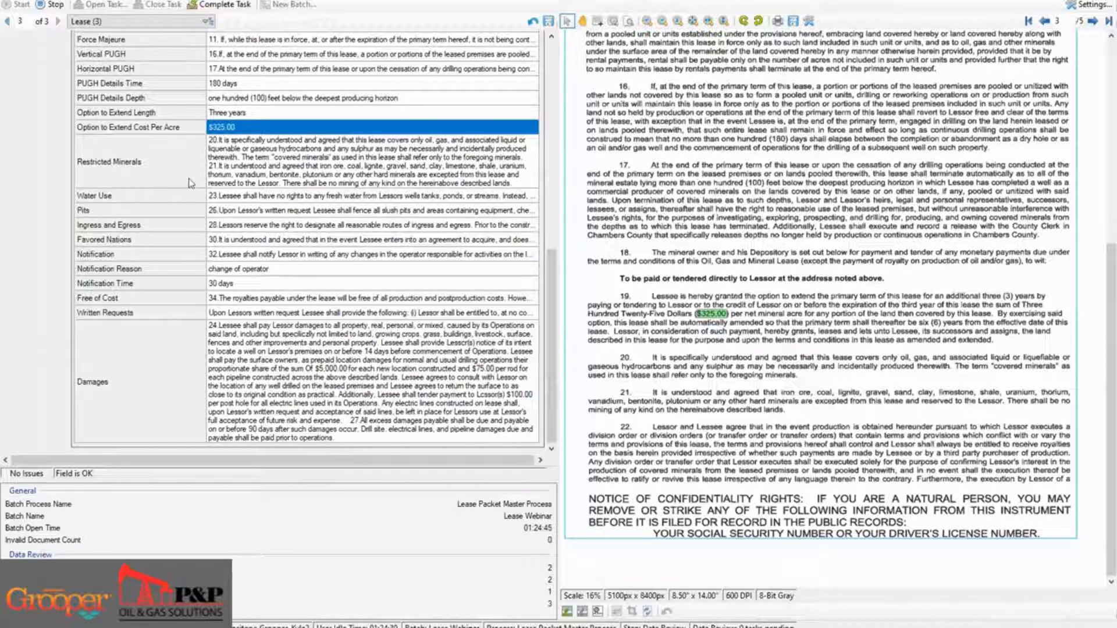
Check the multi-paragraph Restricted Minerals and Damages clauses against their highlighted source paragraphs in the addendum.
click(247, 161)
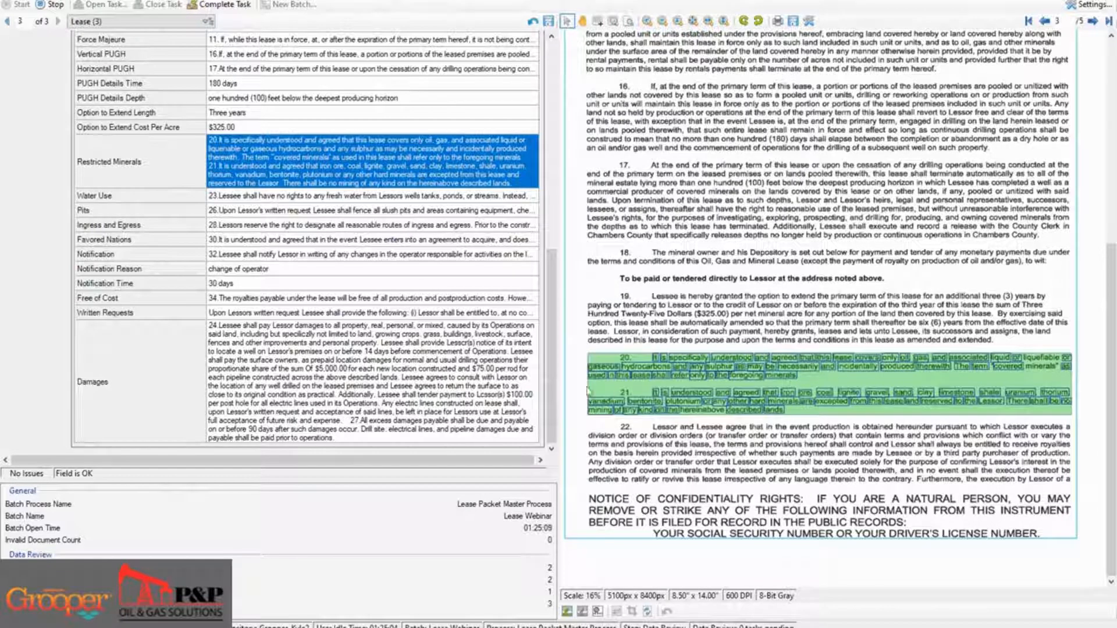
click(247, 128)
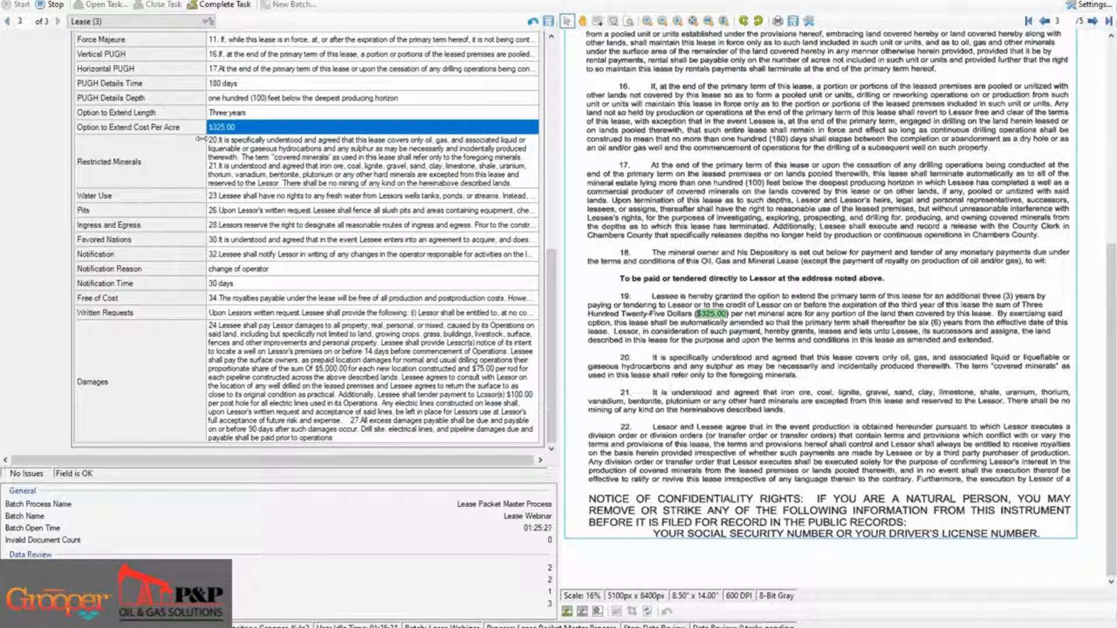
click(301, 185)
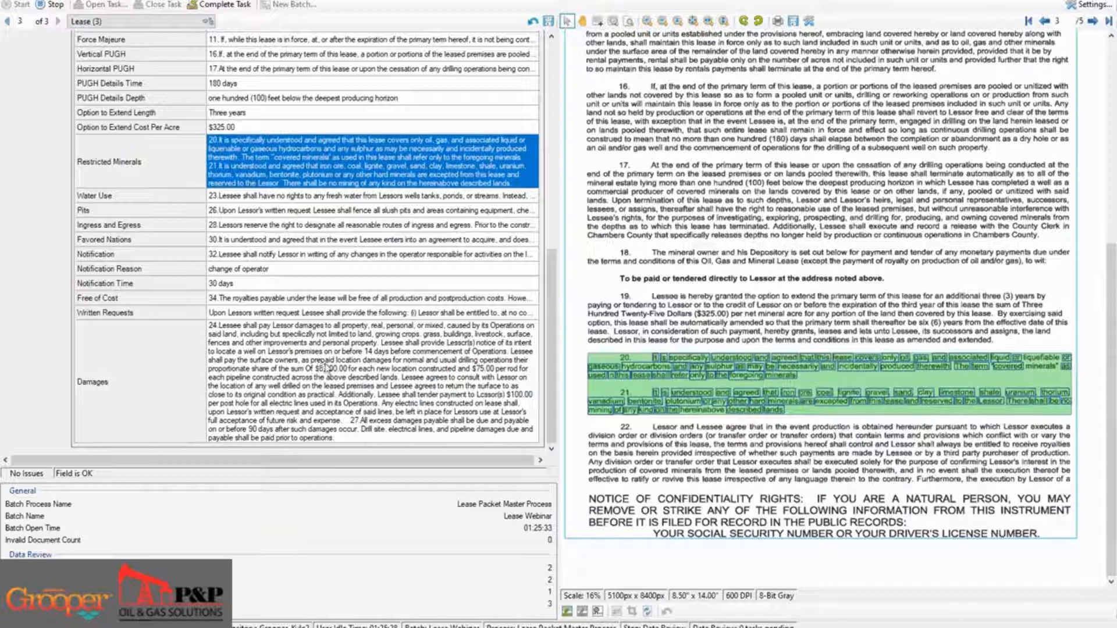
click(342, 392)
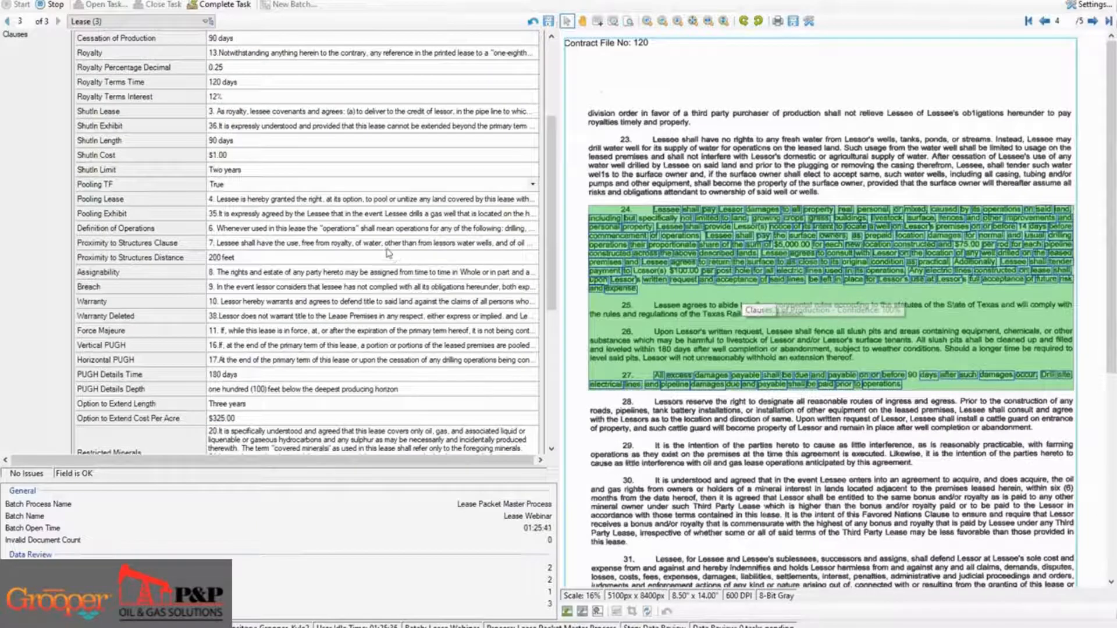
Check the Notification clause, Notification Reason and Notification Time fields against addendum paragraph 32.
scroll(402, 256, down, 6)
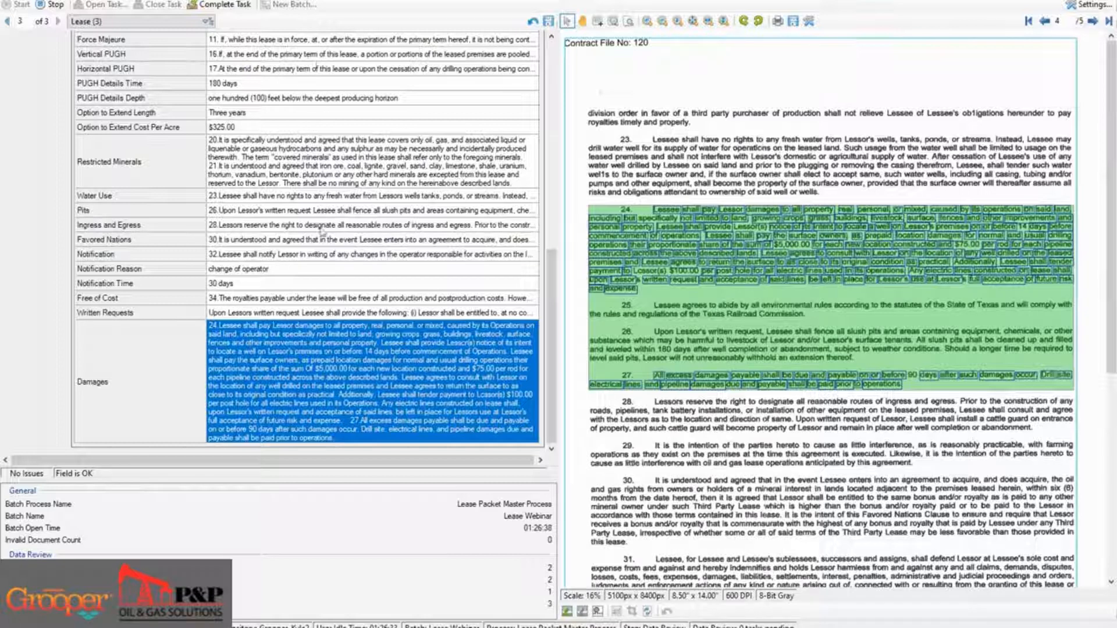
click(259, 259)
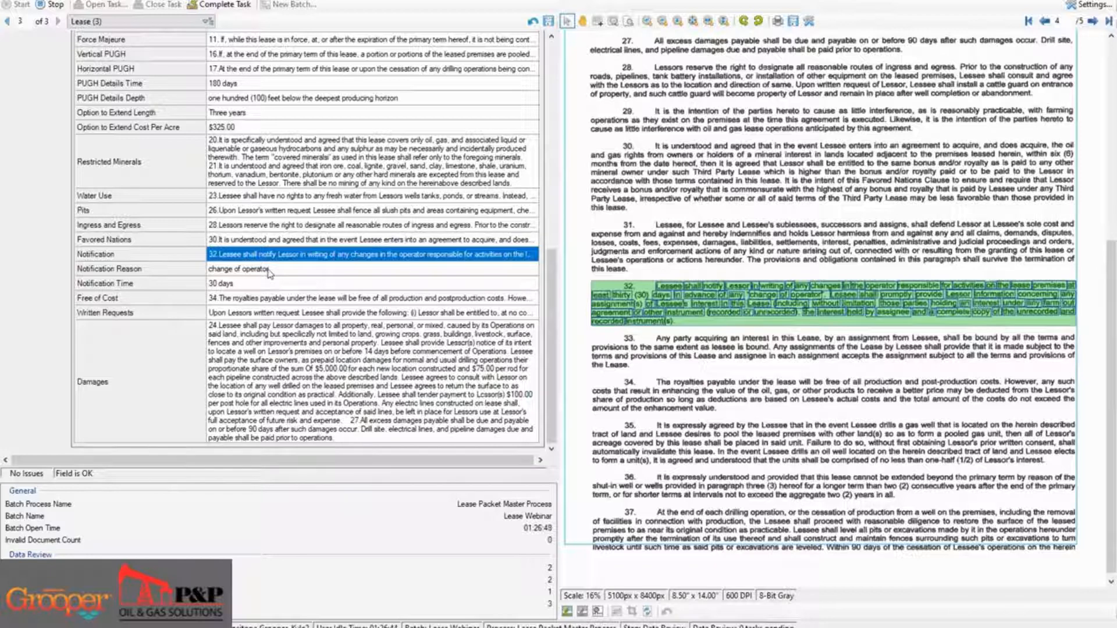
click(269, 270)
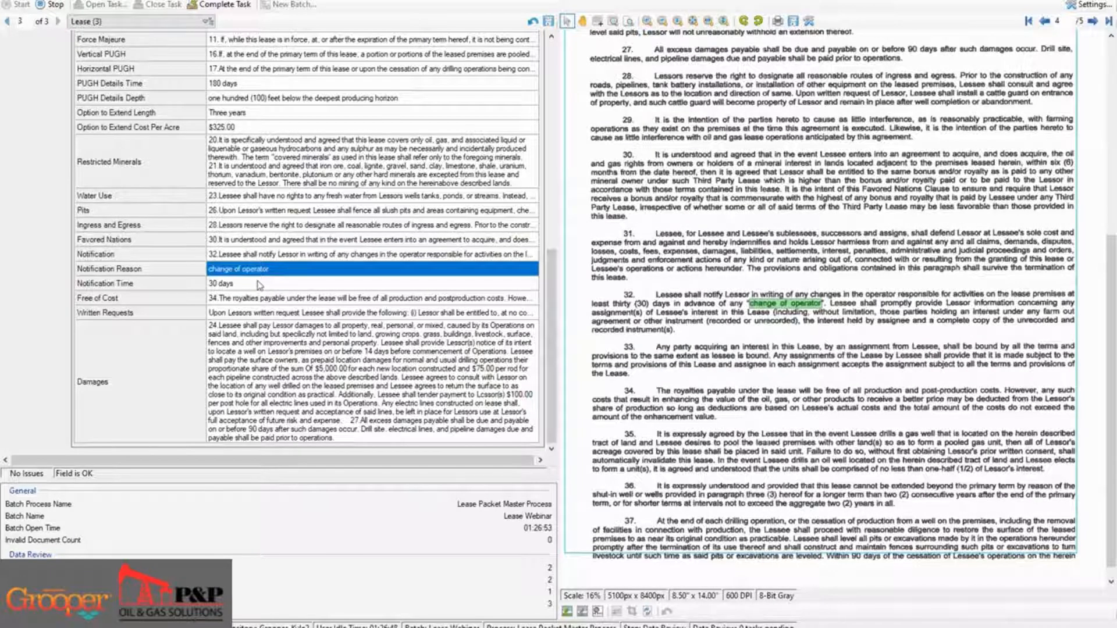
click(259, 285)
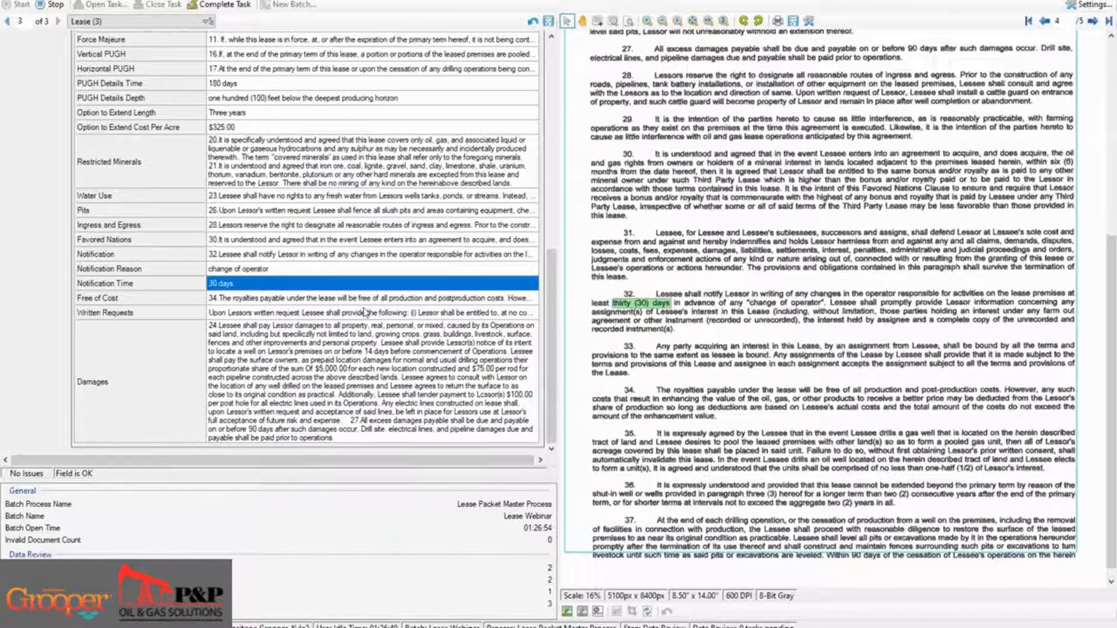
click(313, 270)
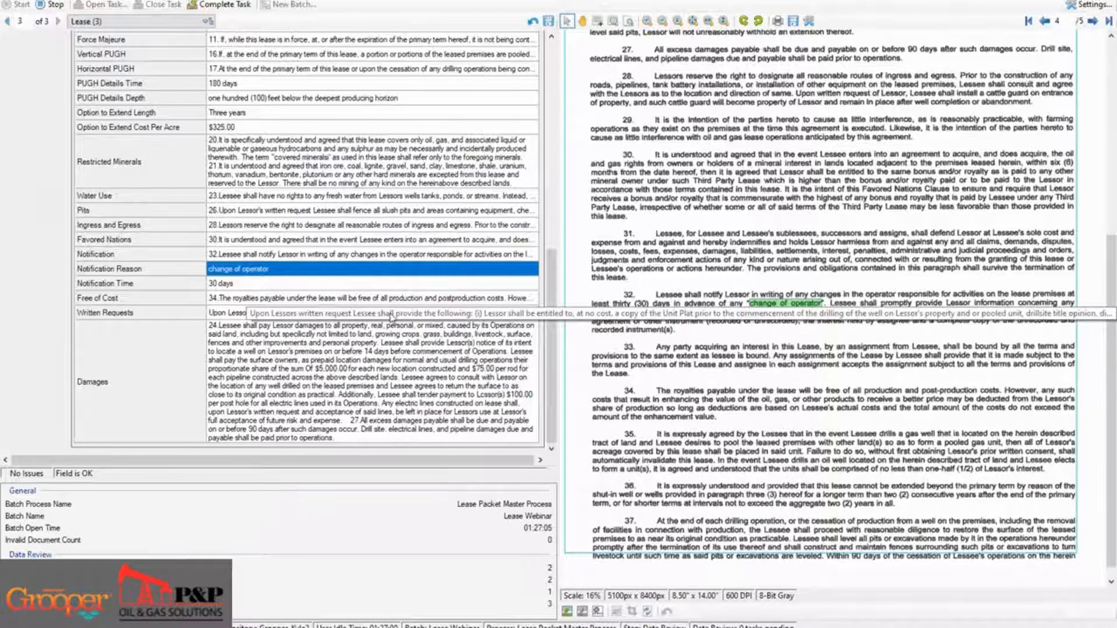
Review the list of extracted clauses and check the Restricted Minerals text against addendum paragraphs 20 and 21.
scroll(353, 257, up, 2)
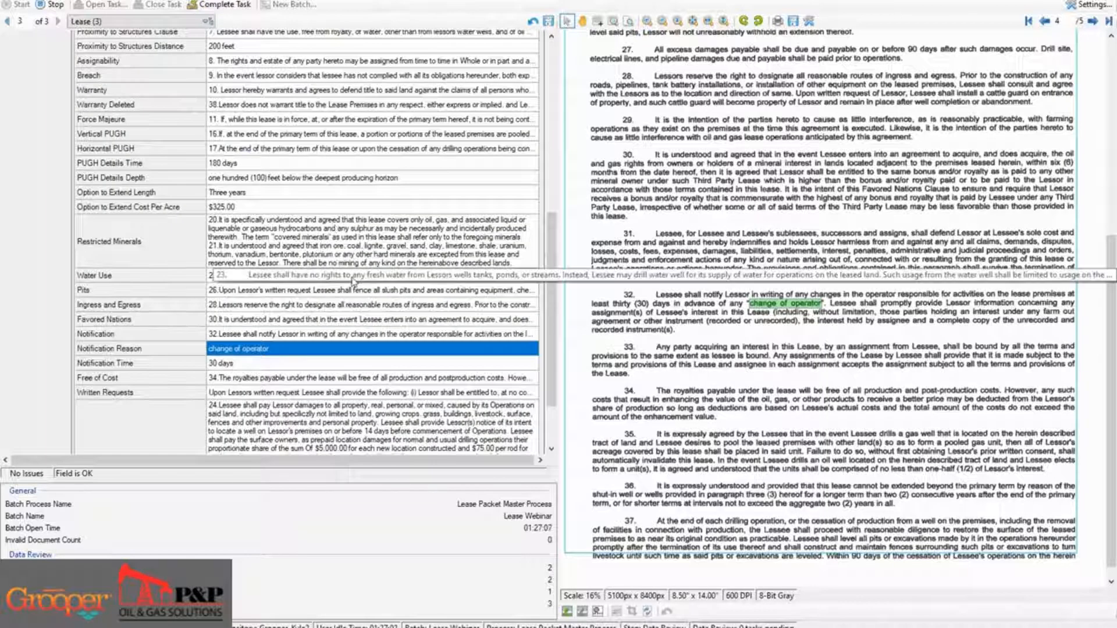
scroll(375, 264, up, 4)
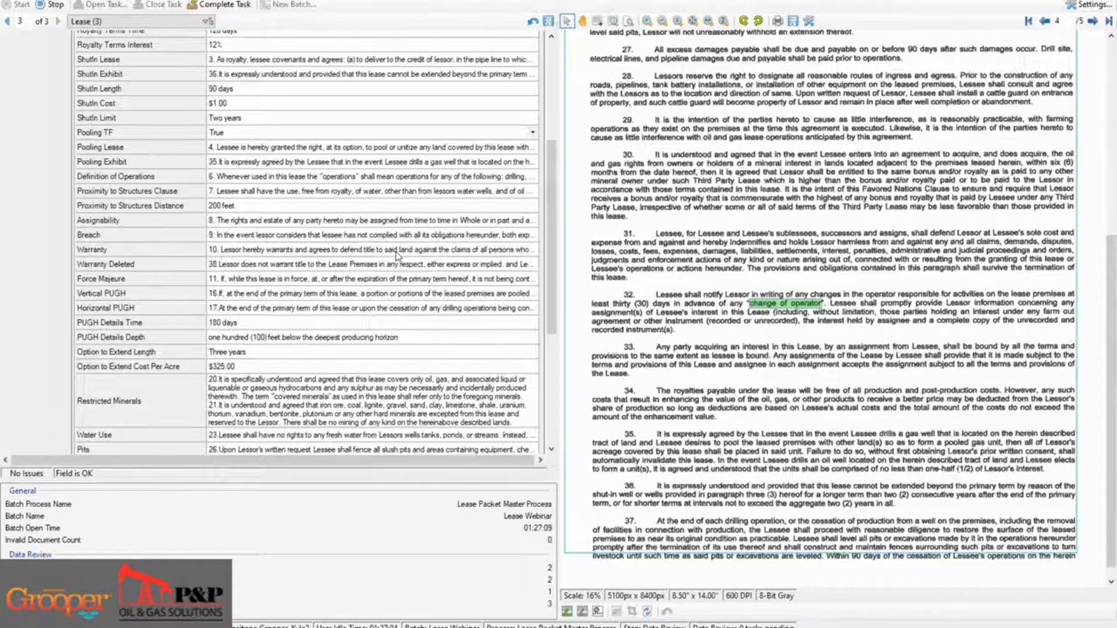
scroll(407, 270, down, 6)
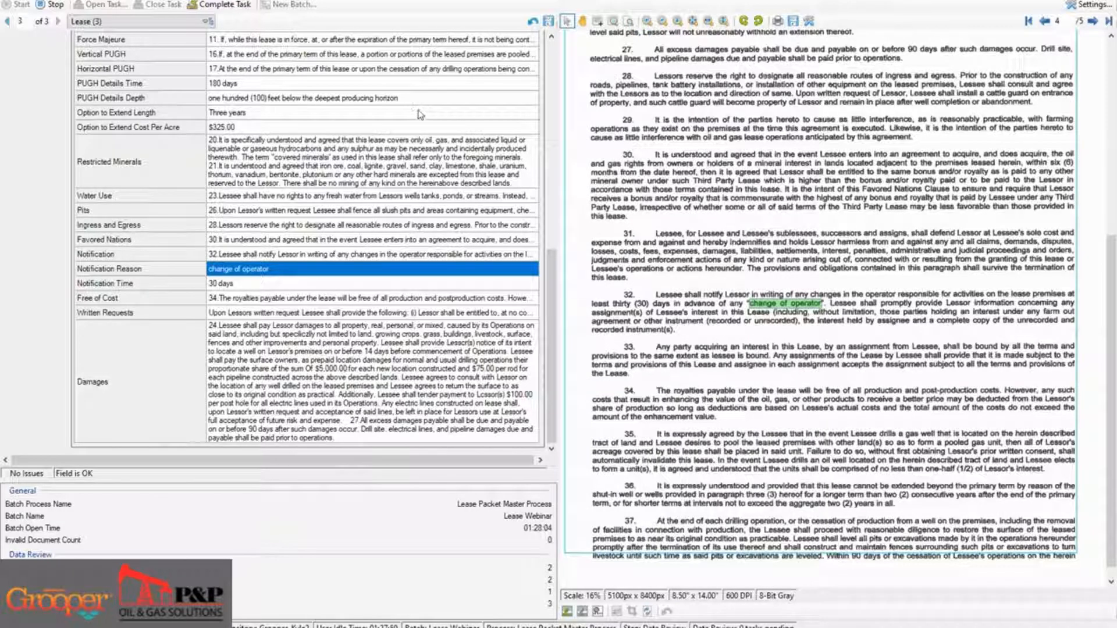
click(423, 152)
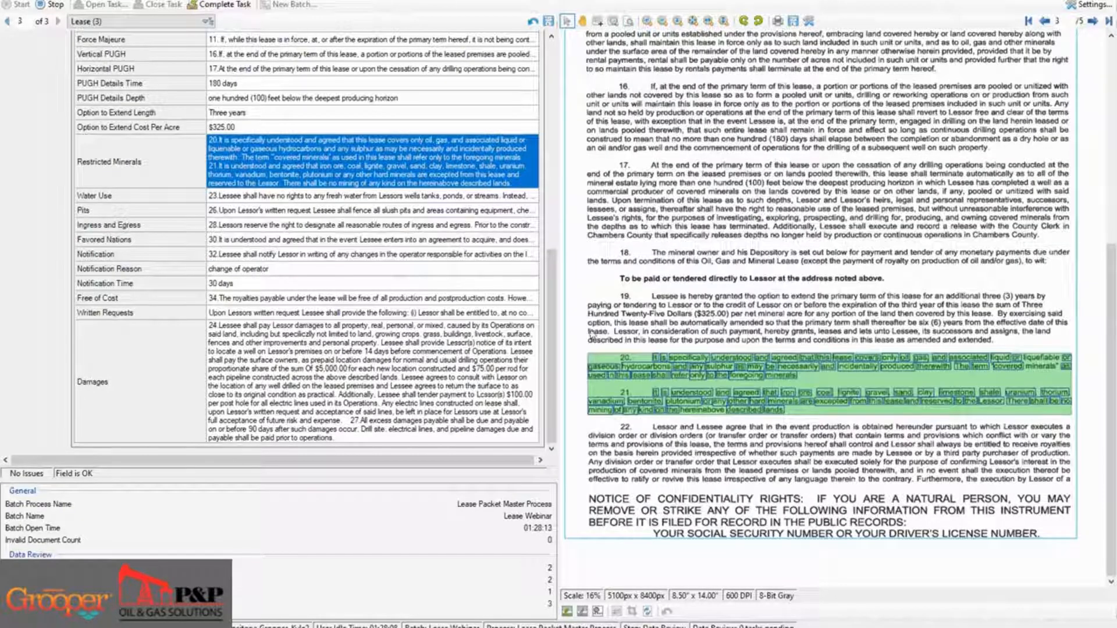
mouse_move(679, 360)
Check the Assignability, Breach, Warranty, Warranty Deleted and Force Majeure clauses against their highlighted source paragraphs.
scroll(314, 160, up, 4)
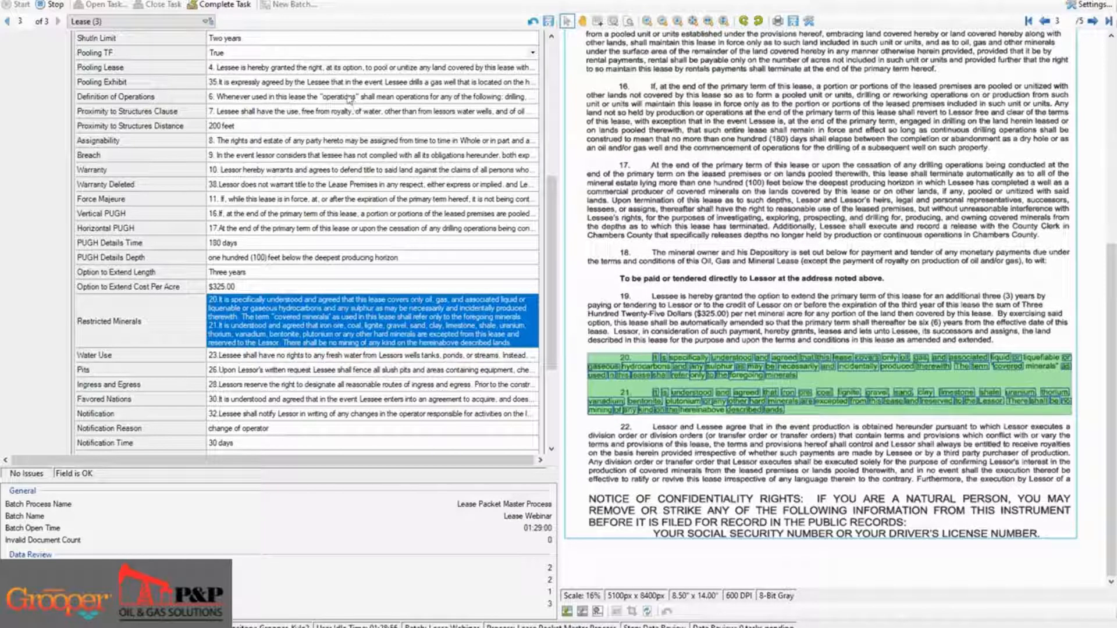
click(365, 140)
scroll(369, 120, up, 1)
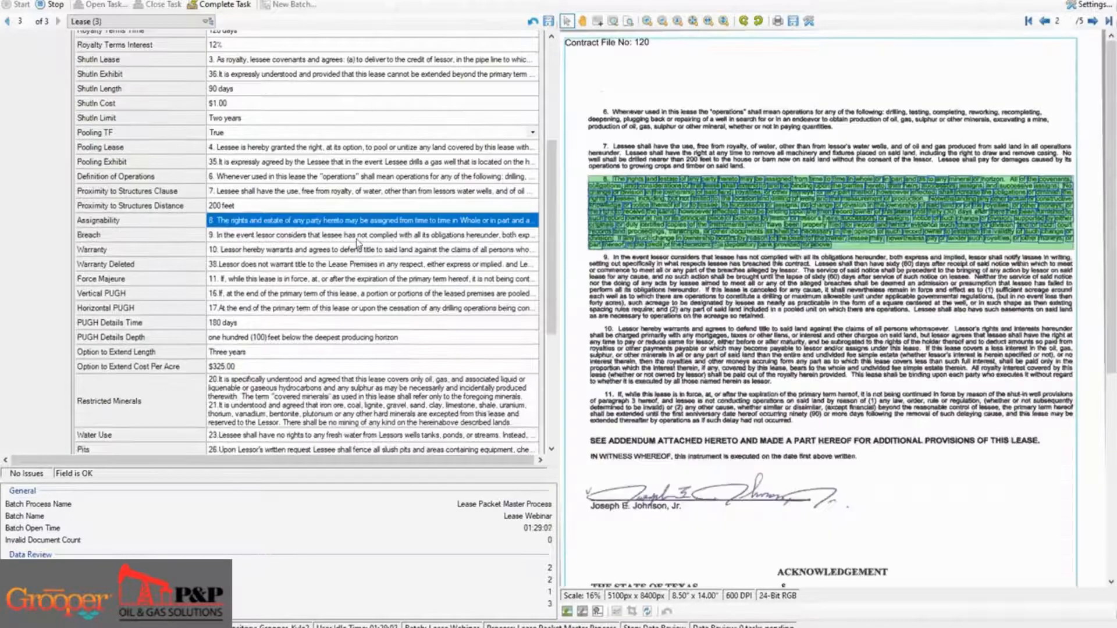
click(358, 241)
click(366, 251)
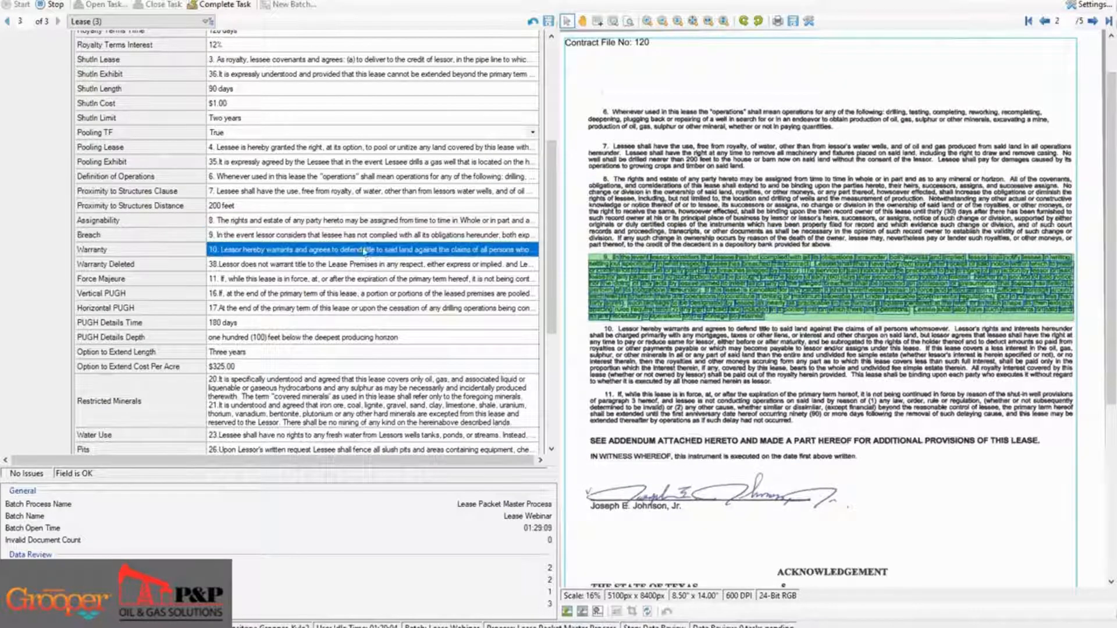
click(370, 267)
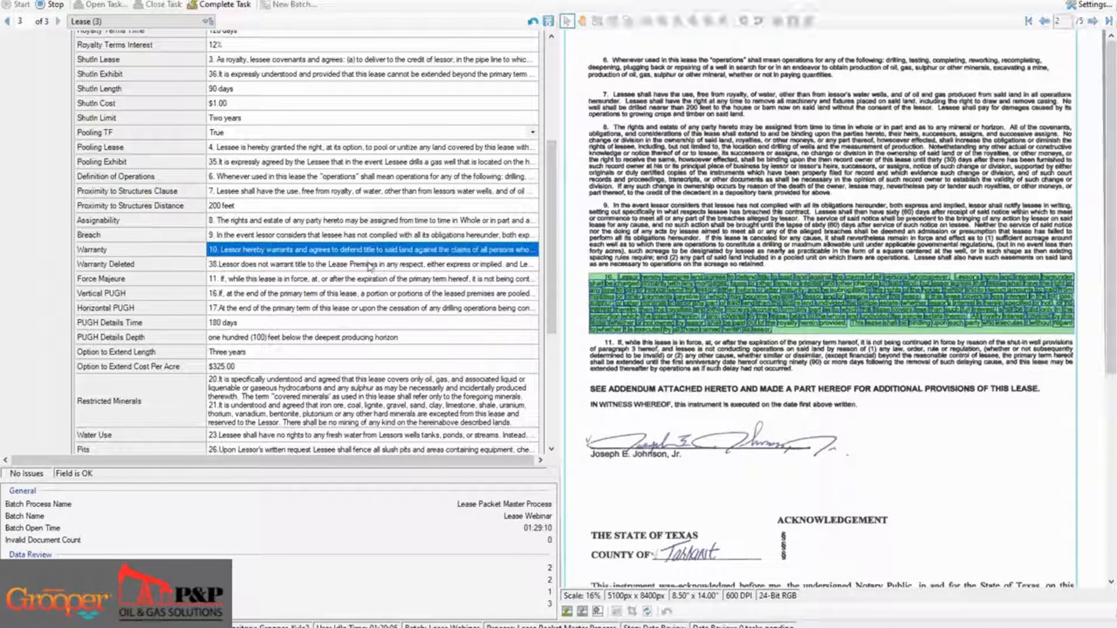
click(375, 279)
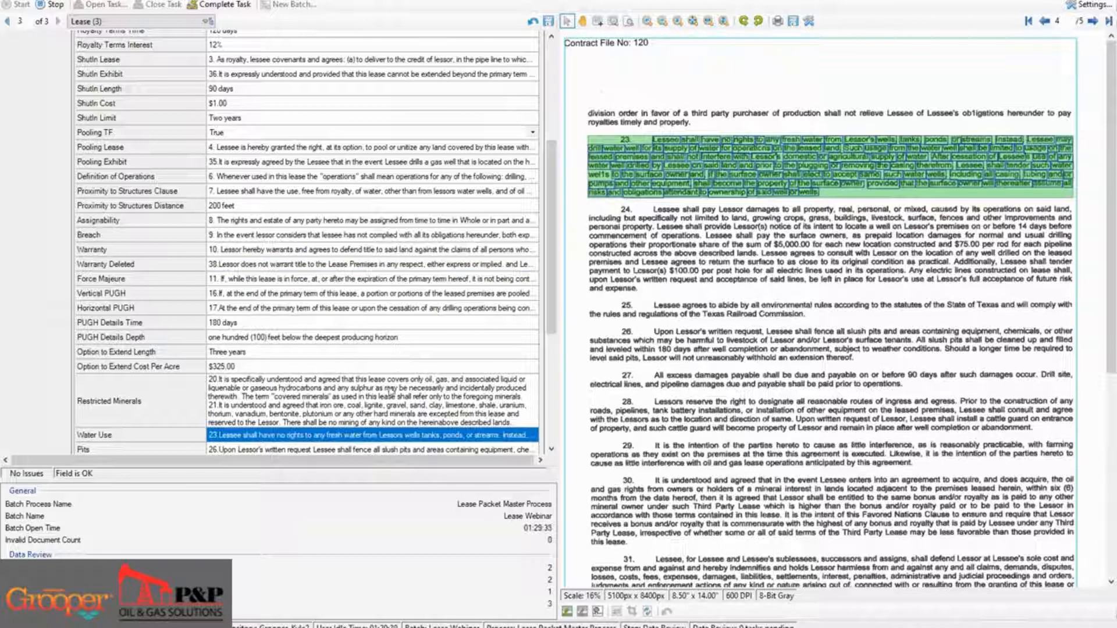
Check the Pits and Ingress and Egress clauses against addendum paragraphs 26 and 28 and examine the surrounding highlighted paragraphs.
scroll(407, 396, down, 2)
scroll(417, 410, down, 2)
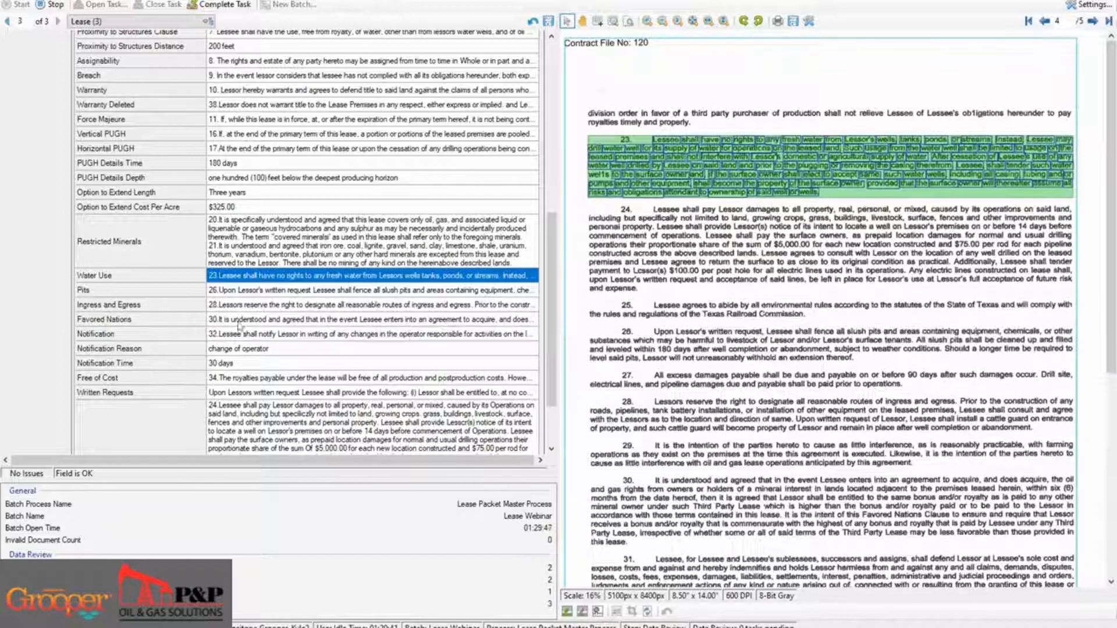
click(230, 291)
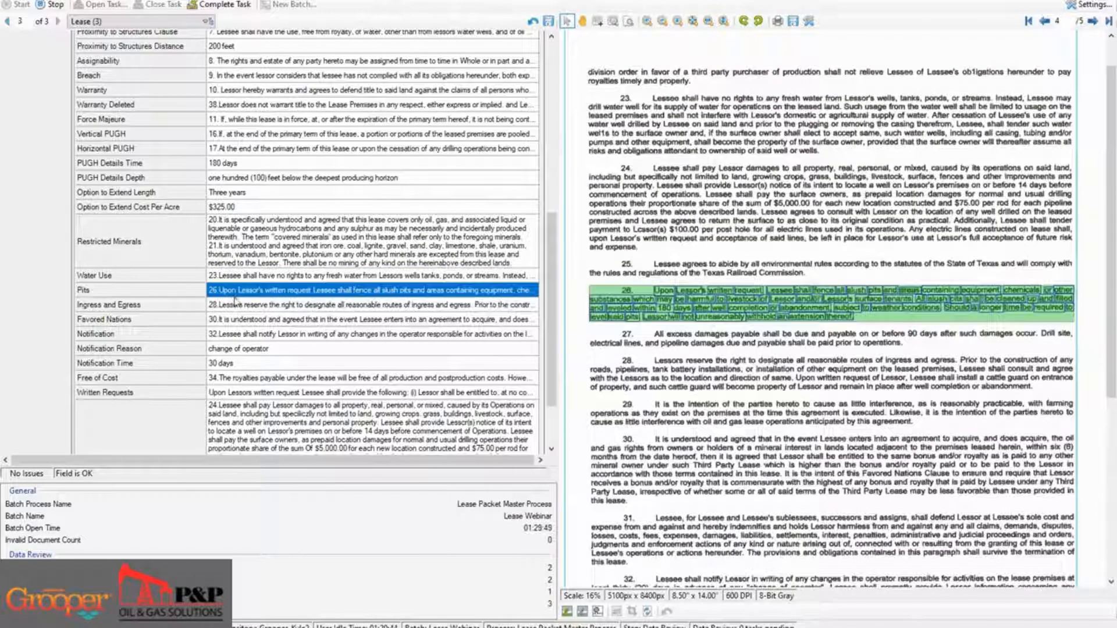
click(238, 306)
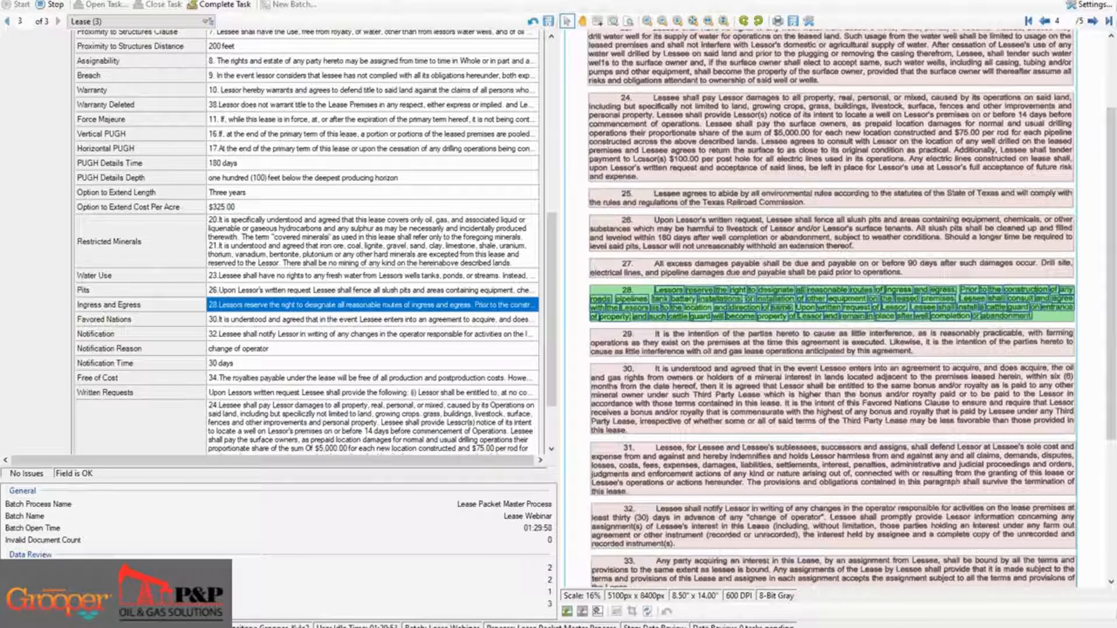
scroll(983, 503, up, 1)
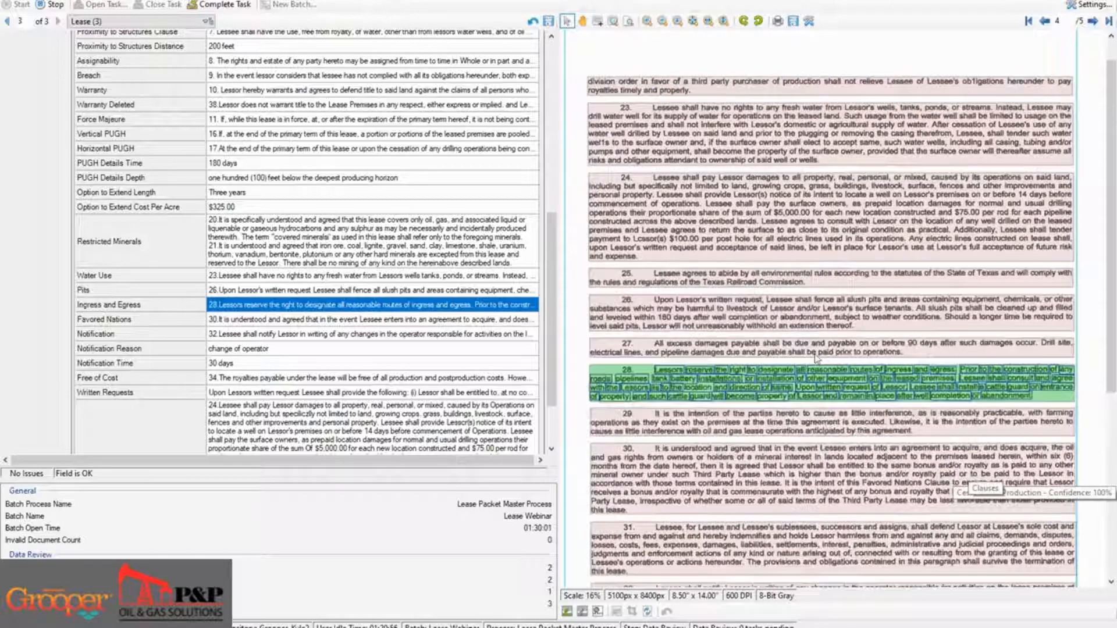
scroll(873, 314, down, 3)
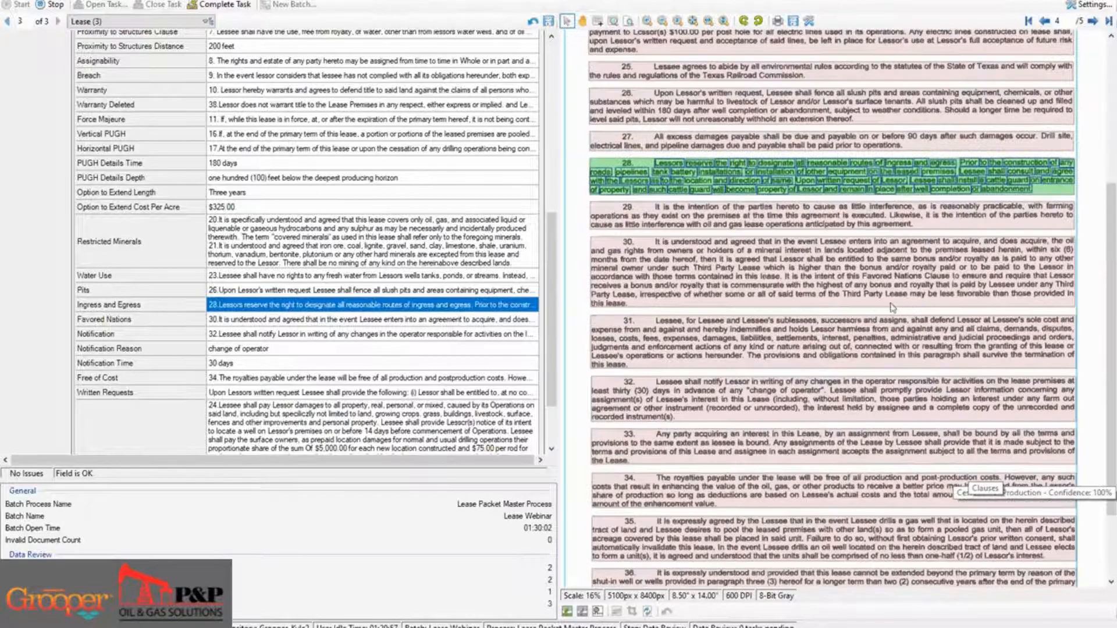
scroll(893, 308, down, 2)
scroll(887, 355, up, 4)
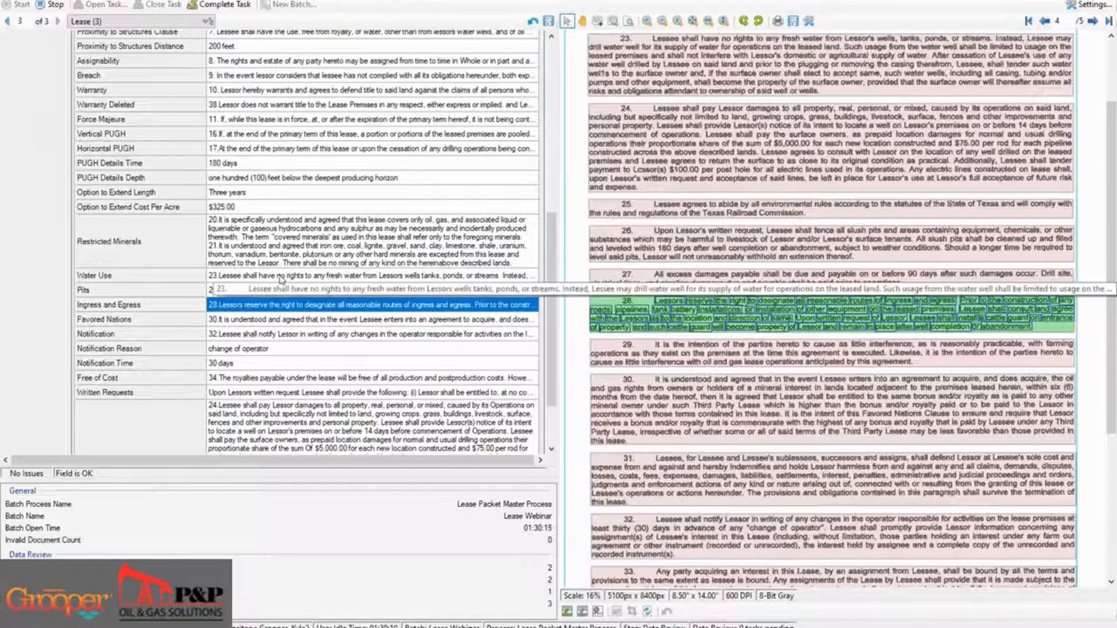
Check the Water Use clause against addendum paragraph 23 for misread characters.
click(281, 278)
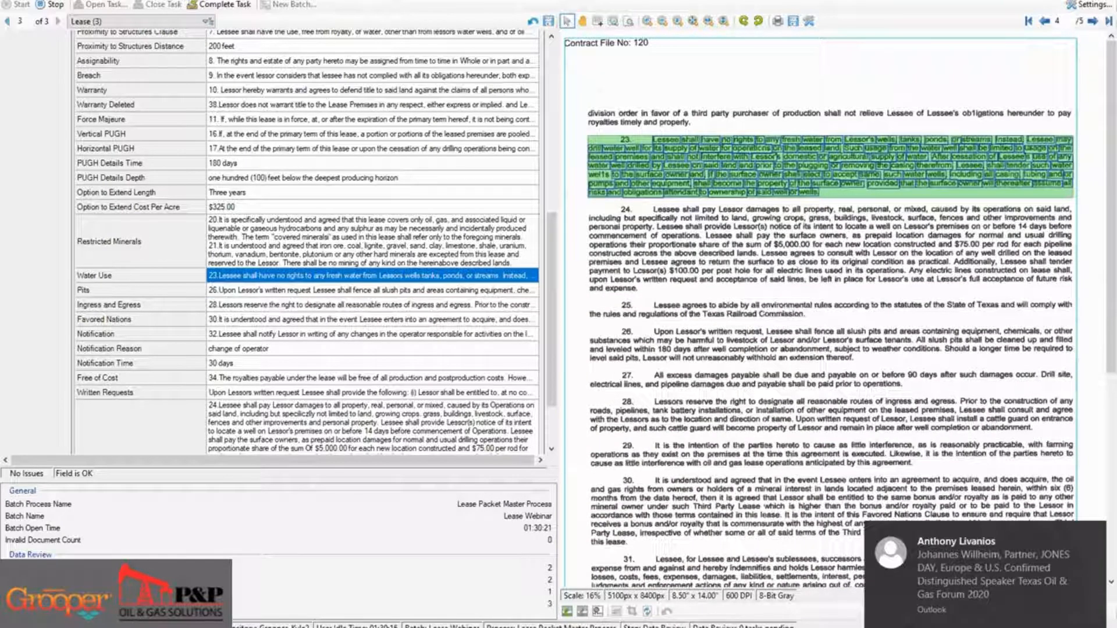
mouse_move(604, 627)
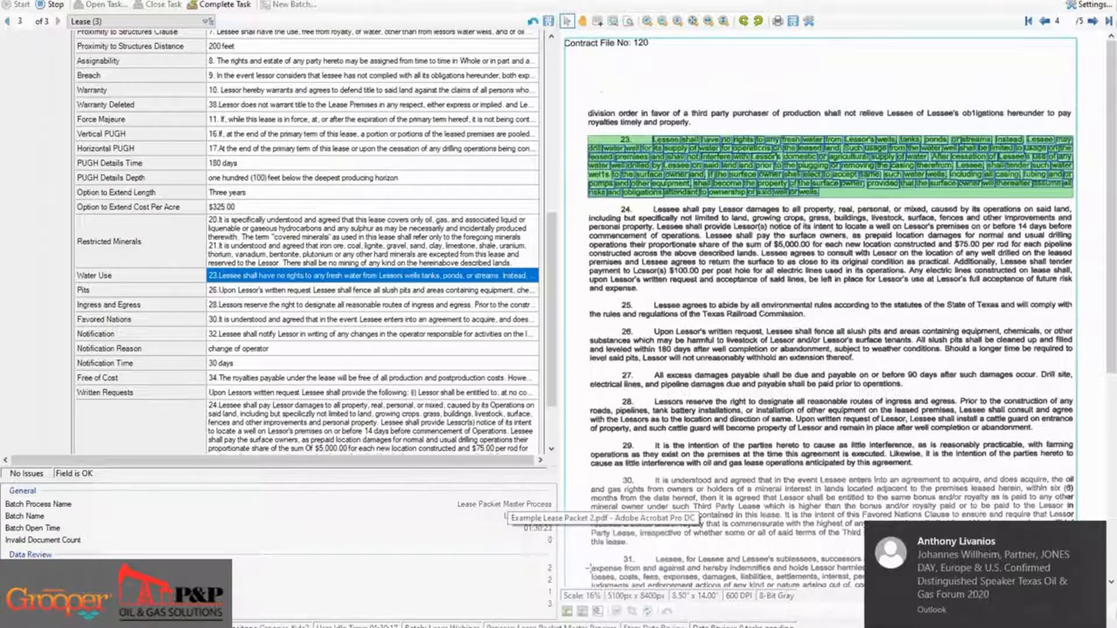
click(603, 627)
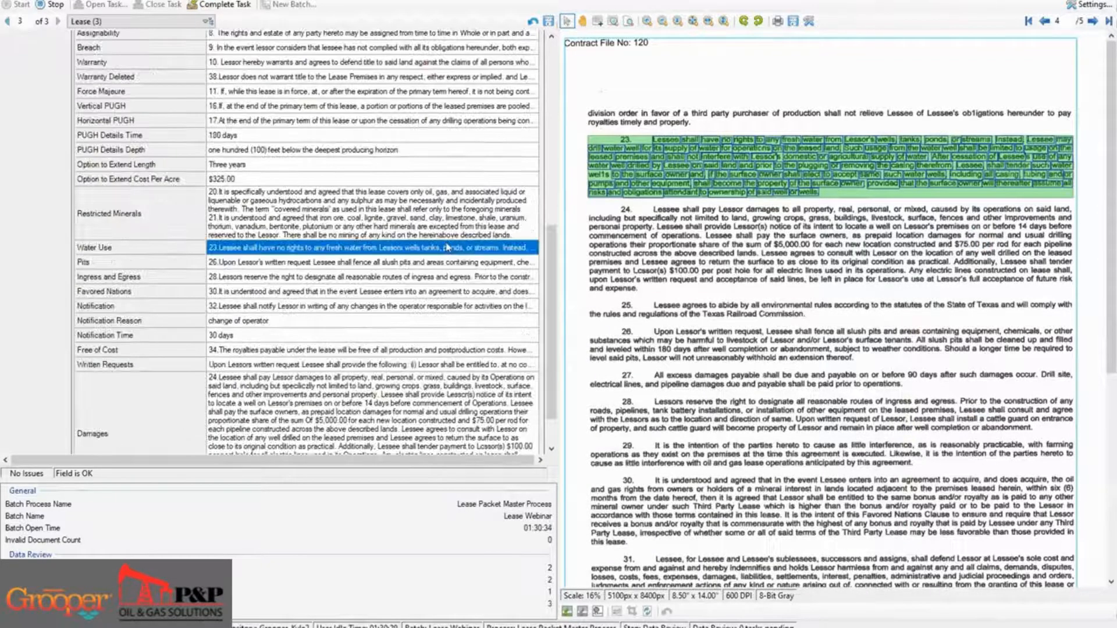
Correct the misread word "wel1s" to "wells" in the extracted Water Use clause text.
click(447, 246)
drag(452, 245, 512, 241)
click(506, 248)
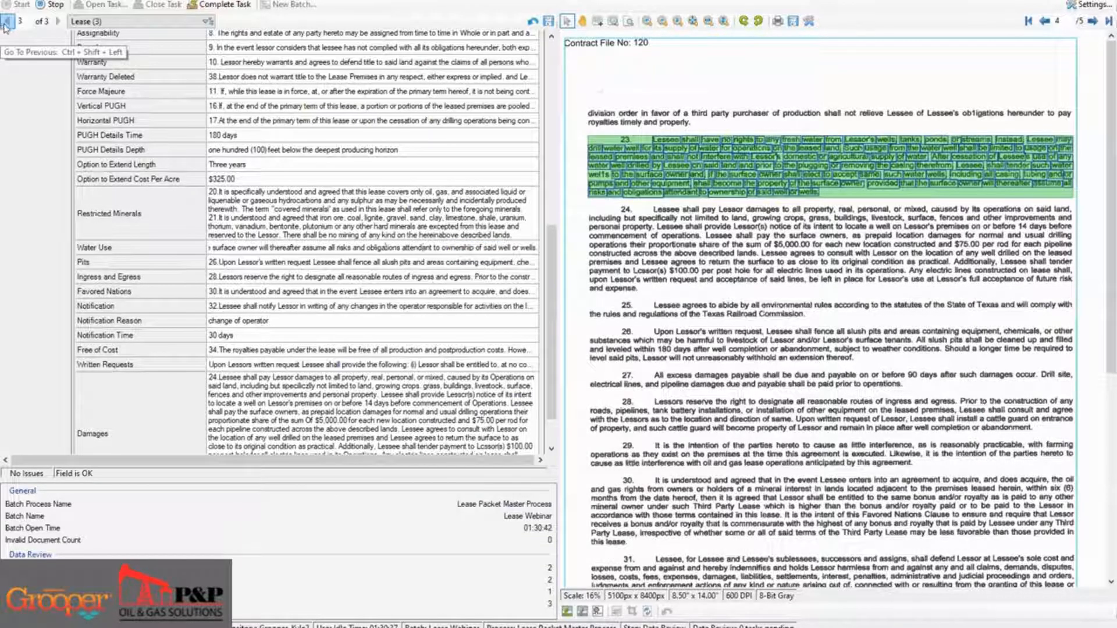
key(Left)
key(Left)
key(Left)
key(Left)
key(Left)
key(Left)
key(Left)
key(Left)
key(Left)
key(Left)
key(Left)
key(Left)
key(Left)
key(Left)
key(Left)
key(Left)
key(Left)
key(Left)
key(Left)
key(Left)
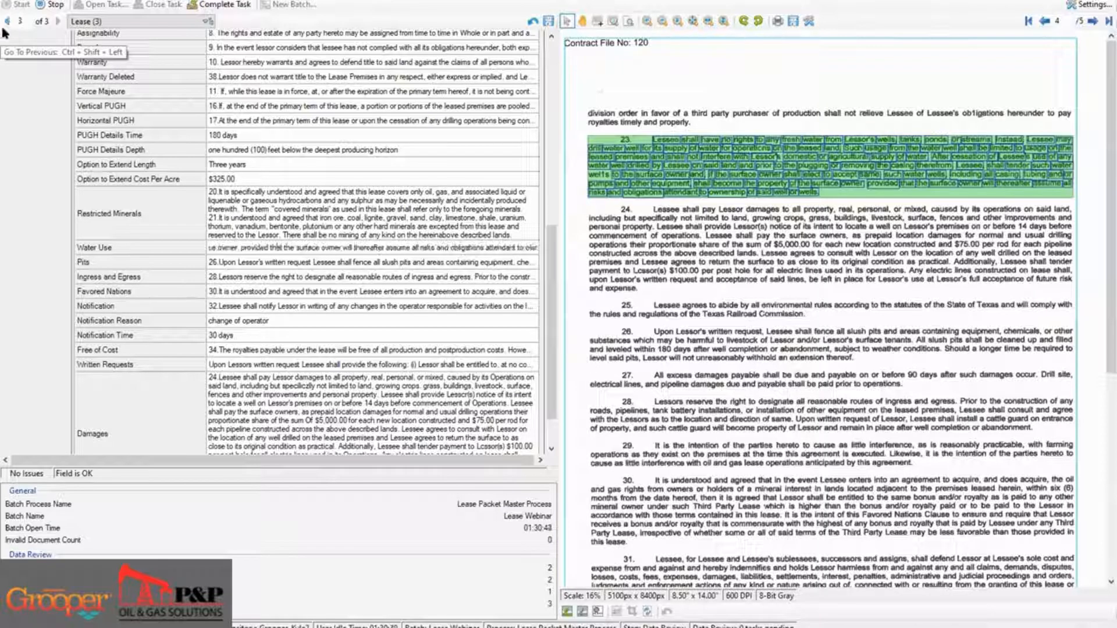
key(Left)
key(Left)
key(Left)
key(Left)
key(Left)
key(Left)
key(Left)
key(Left)
key(Left)
key(Left)
key(Left)
key(Left)
key(Left)
key(Left)
key(Left)
key(Left)
key(Left)
key(Left)
key(Left)
key(Left)
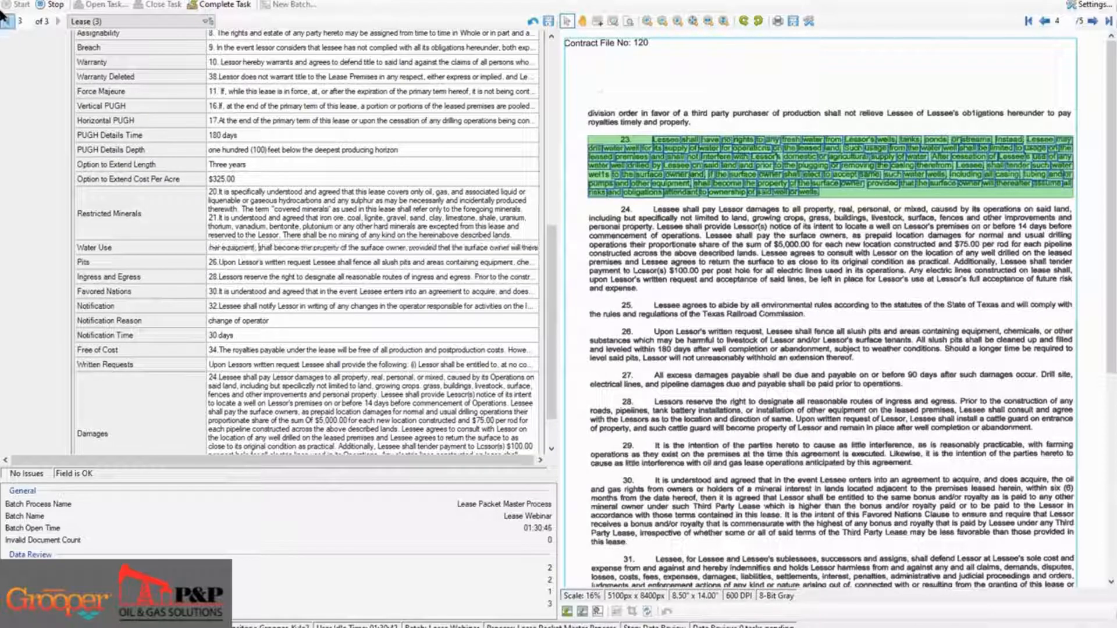
key(Left)
key(Left)
key(Left)
key(Left)
key(Left)
key(Left)
key(Left)
key(Left)
key(Left)
key(Left)
key(Left)
key(Left)
key(Left)
key(Left)
key(Left)
key(Left)
key(Left)
key(Left)
key(Left)
key(Left)
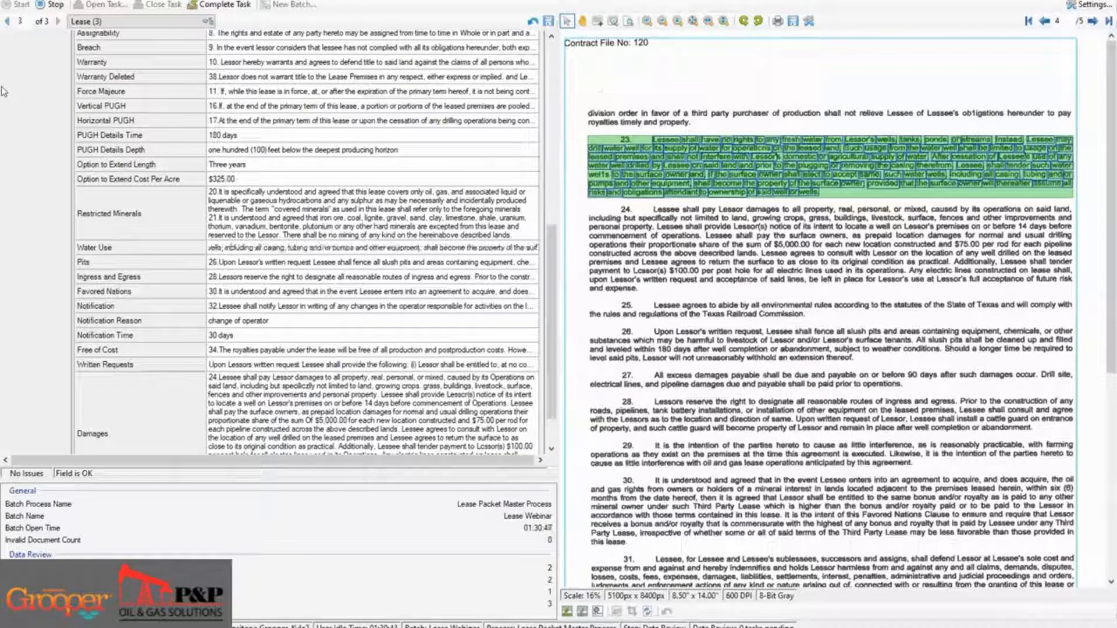
key(Left)
key(Left)
key(Left)
key(Left)
key(Left)
key(Left)
key(Left)
key(Left)
key(Left)
key(Left)
key(Left)
key(Left)
key(Left)
key(Left)
key(Left)
key(Left)
key(Left)
key(Left)
key(Left)
key(Left)
key(Left)
key(Left)
key(Left)
key(Left)
key(Left)
key(Left)
key(Left)
key(Left)
key(Left)
key(Left)
key(Left)
key(Left)
key(Left)
key(Left)
key(Left)
key(Left)
key(Left)
key(Left)
key(Left)
key(Left)
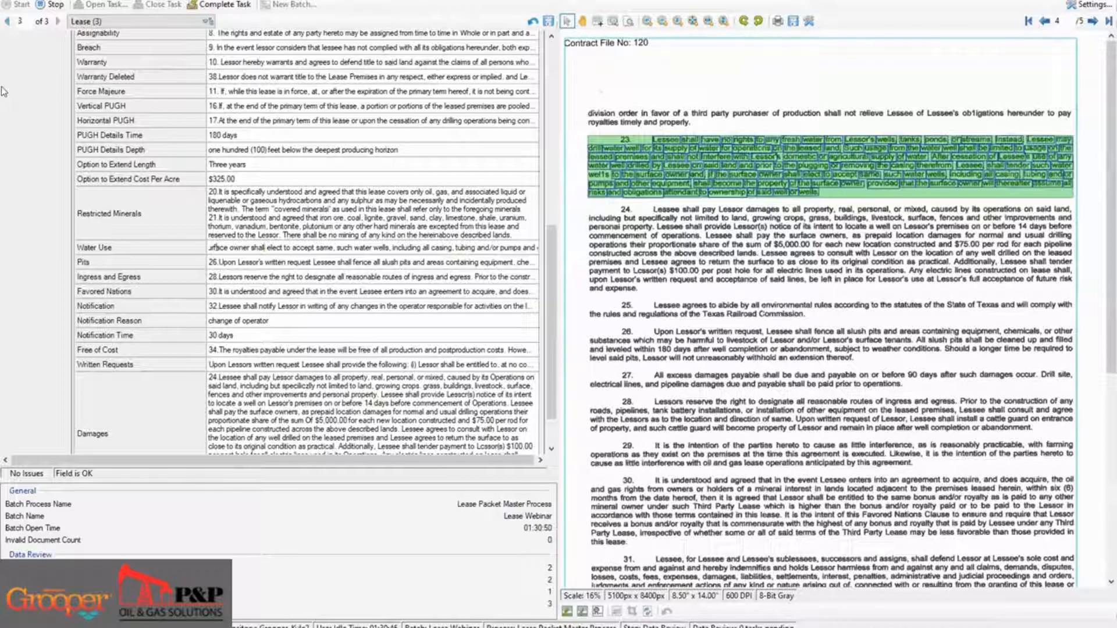
key(Left)
key(Left)
key(Left)
key(Left)
key(Left)
key(Left)
key(Left)
key(Left)
key(Left)
key(Left)
key(Left)
key(Left)
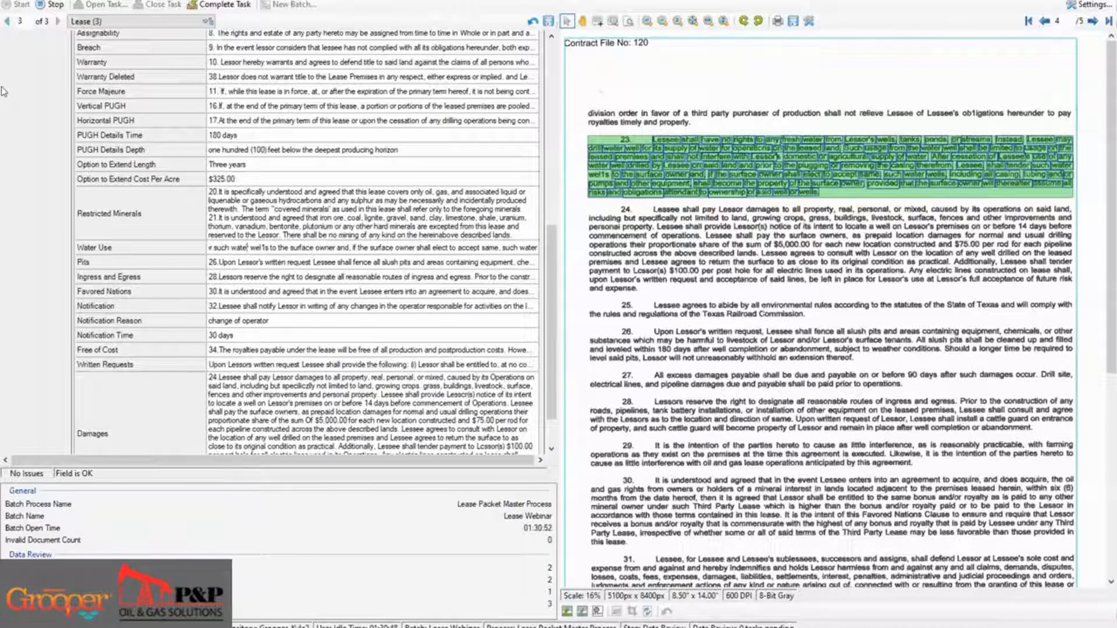
key(shift+Right)
key(shift+Right)
key(shift+Right)
key(shift+Right)
key(shift+Right)
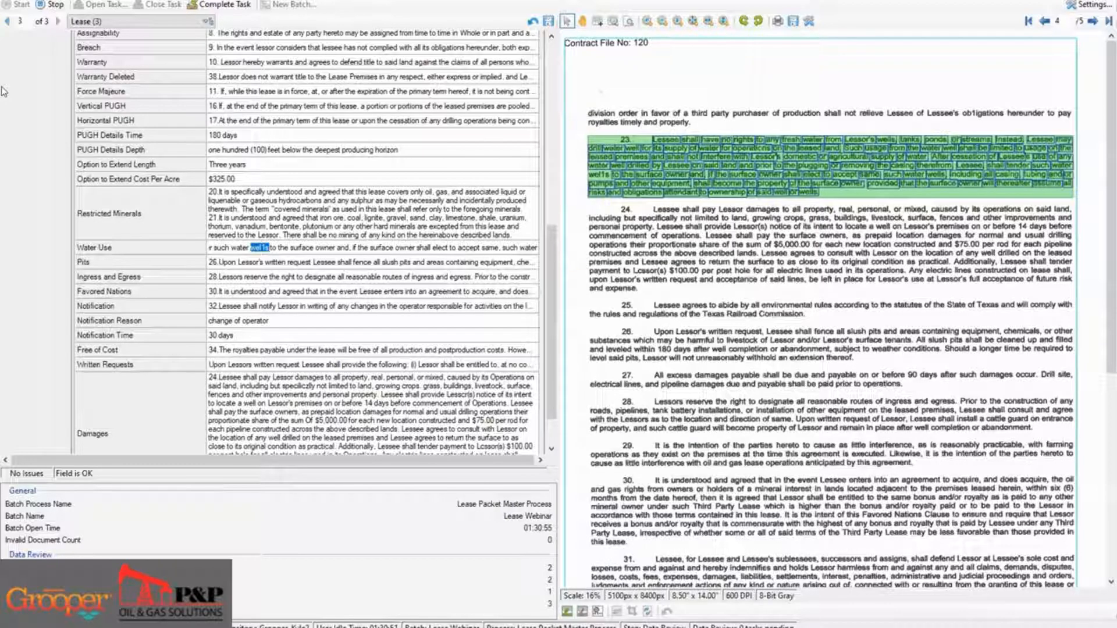
click(264, 248)
key(BackSpace)
text(l)
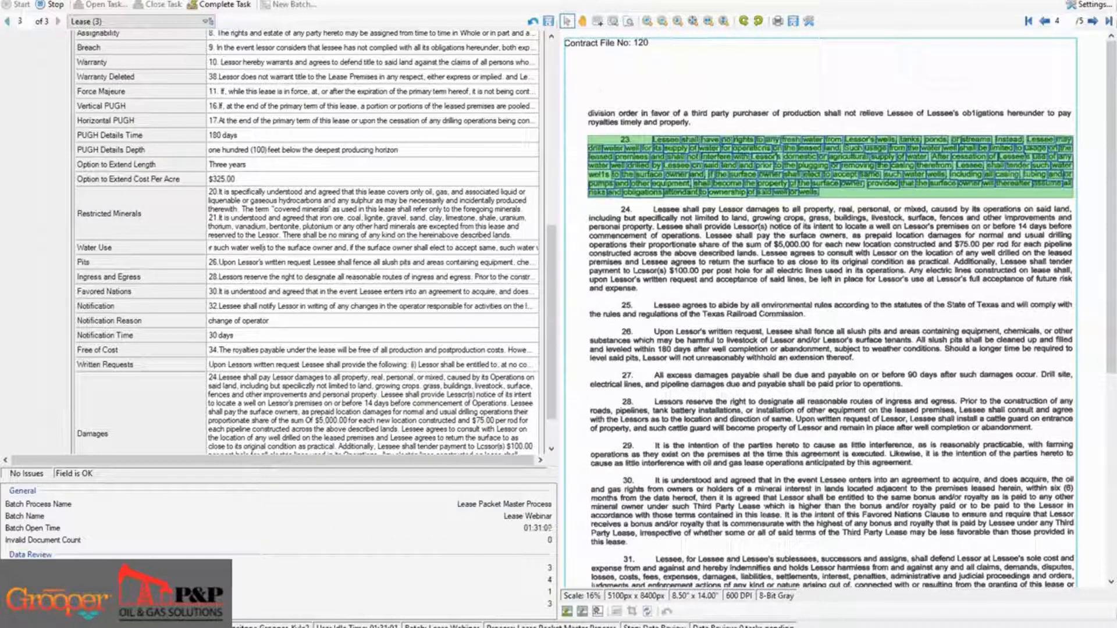
Switch to the Example Lease Packet 2 PDF in Adobe Acrobat and go to the lease addendum on page 12.
click(605, 623)
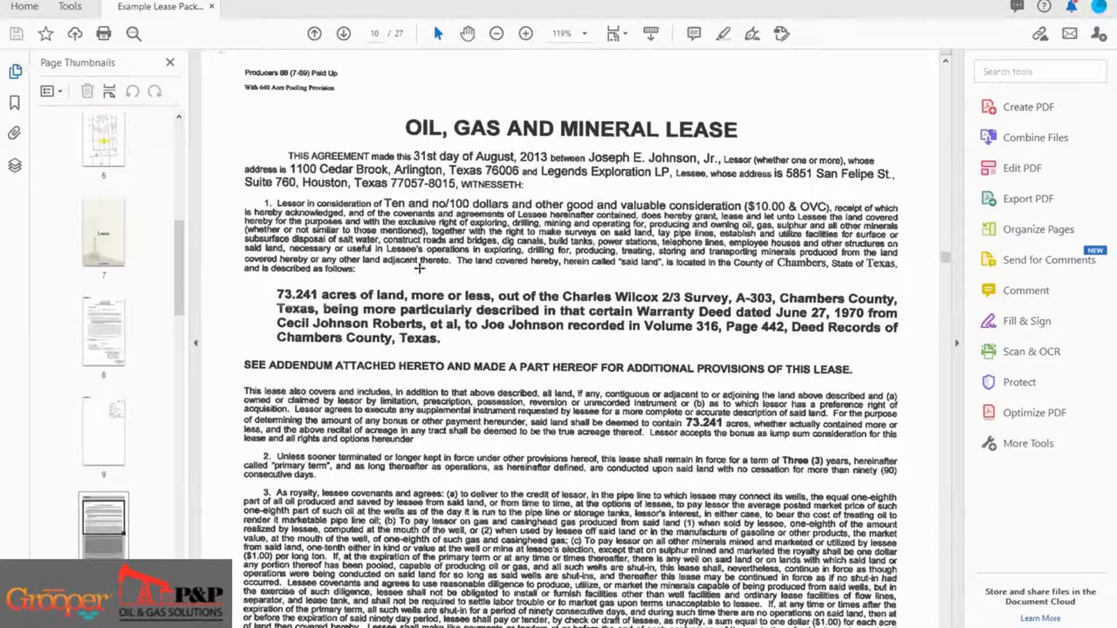
scroll(420, 269, down, 1)
scroll(420, 269, down, 6)
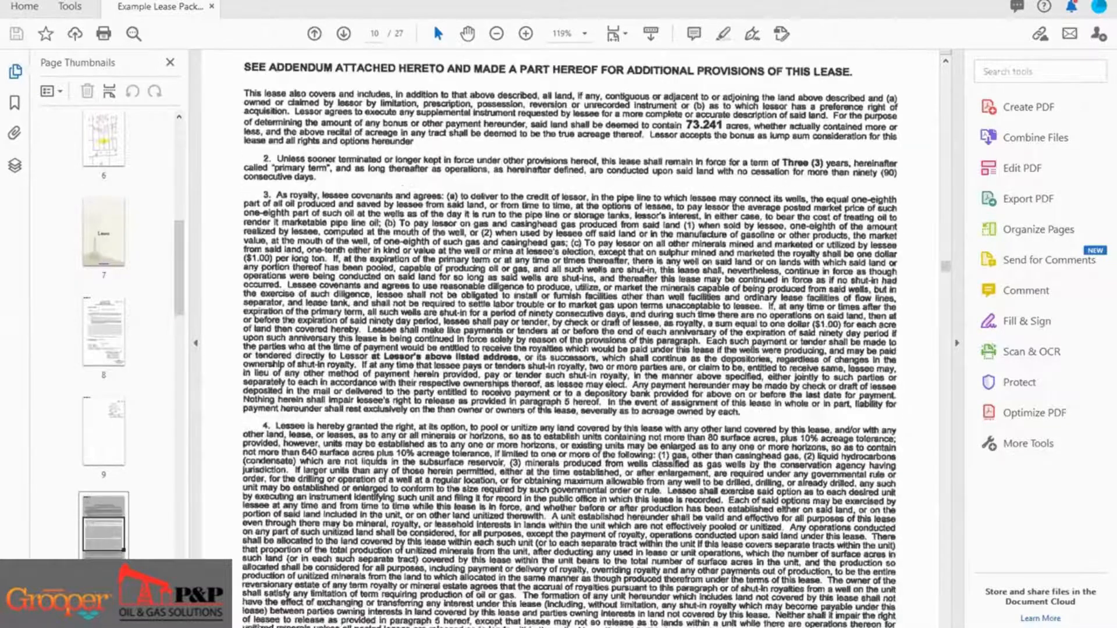
scroll(344, 66, down, 1)
click(344, 33)
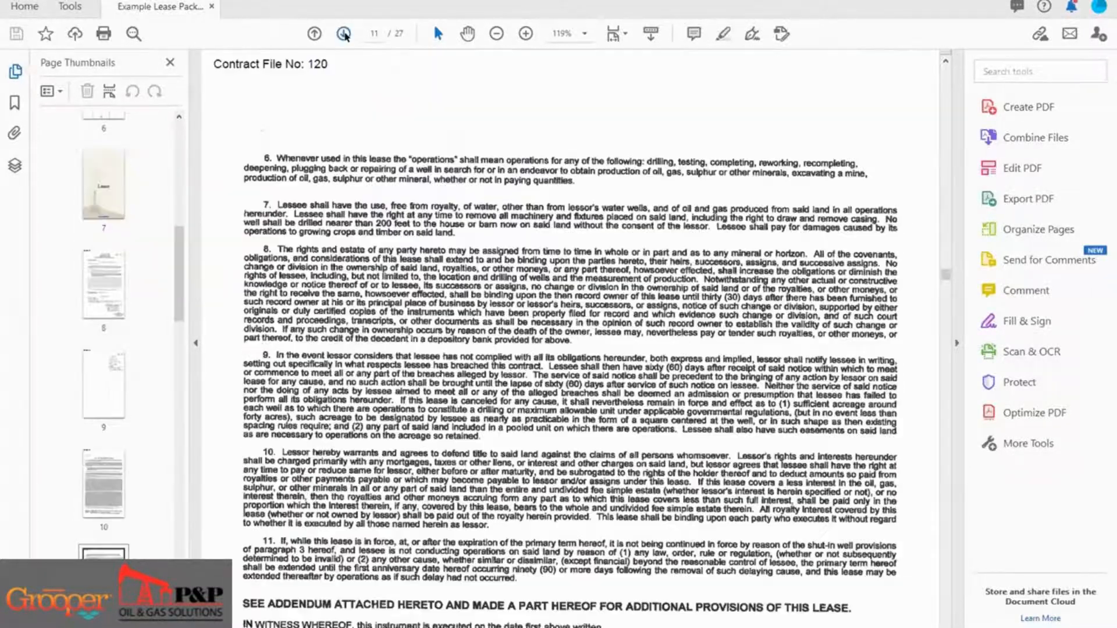
click(344, 34)
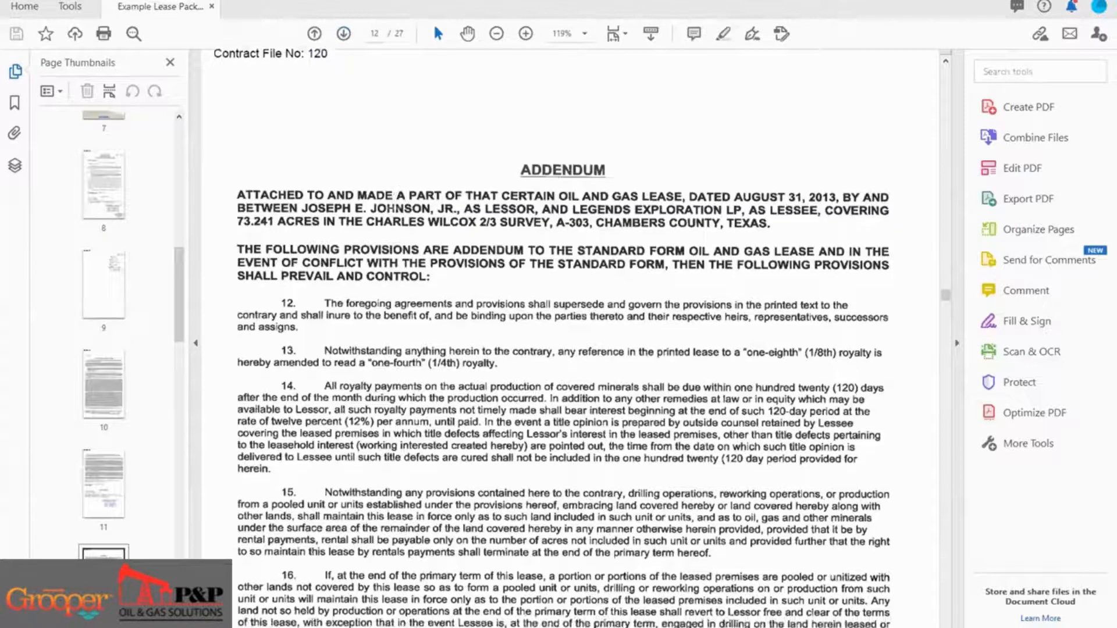
Go to addendum page 13 and mark the words "wel1s" in paragraph 23 and "ob1igations" above it to examine their misprinted characters.
scroll(396, 219, down, 4)
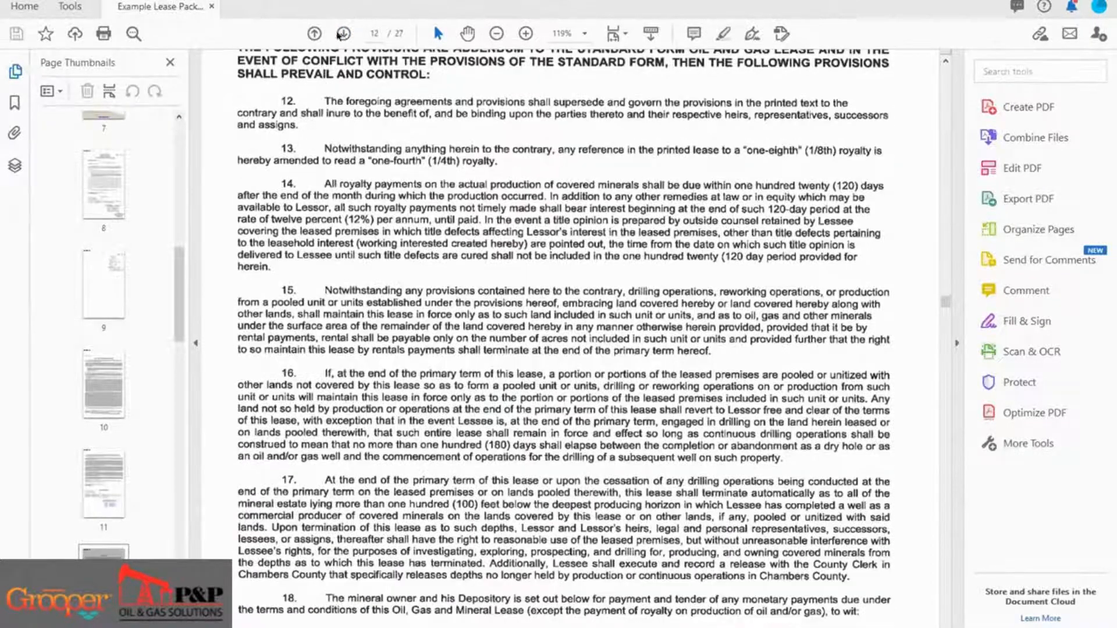
click(343, 33)
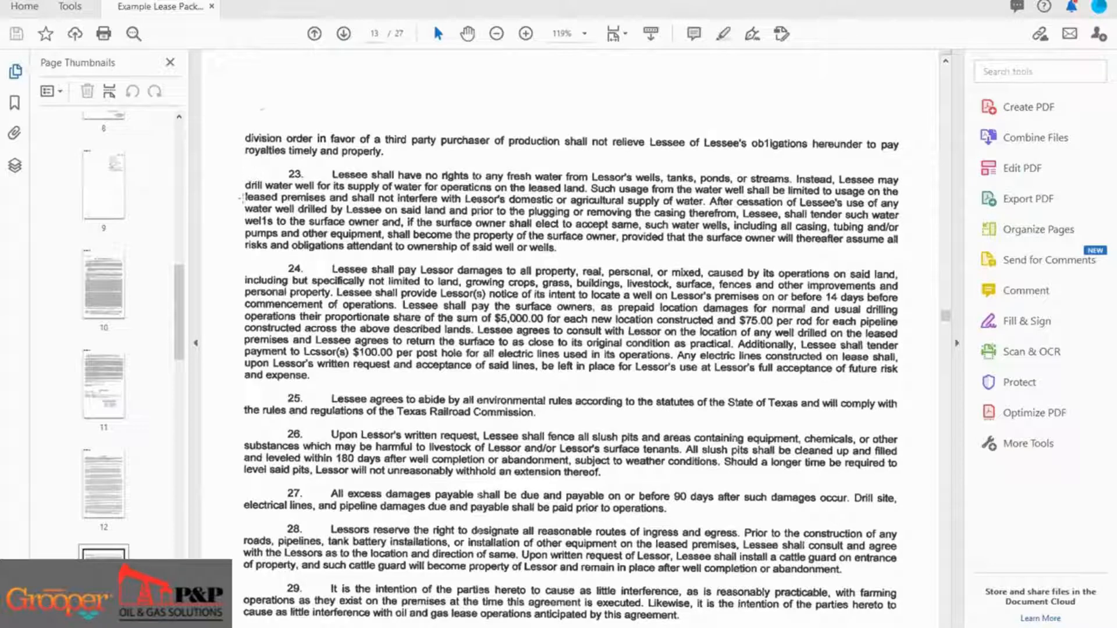
double_click(270, 227)
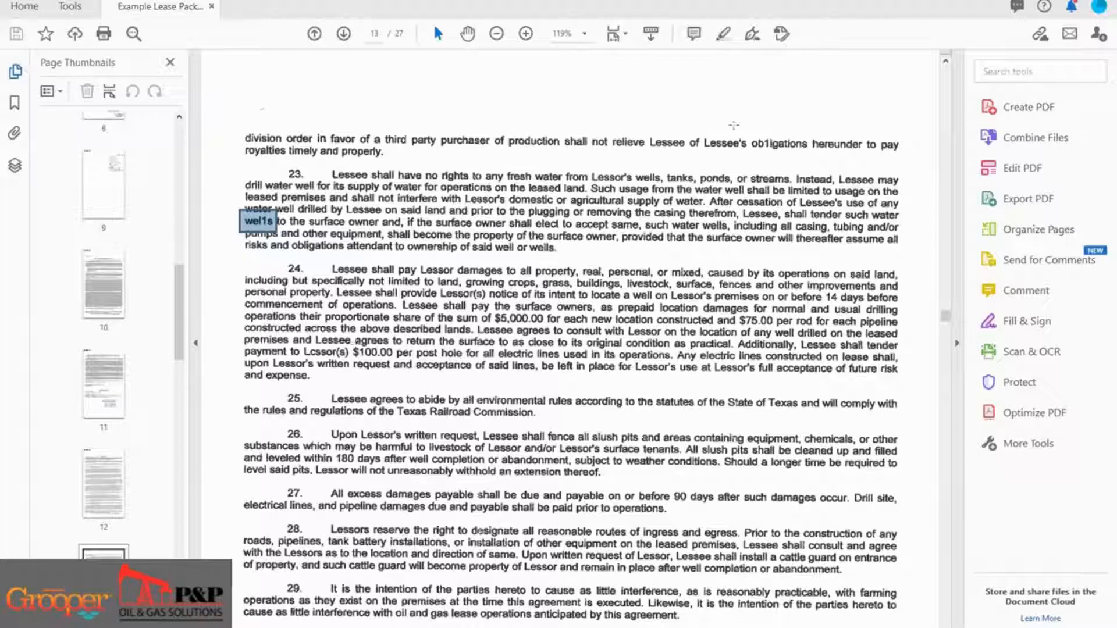
drag(750, 136, 811, 168)
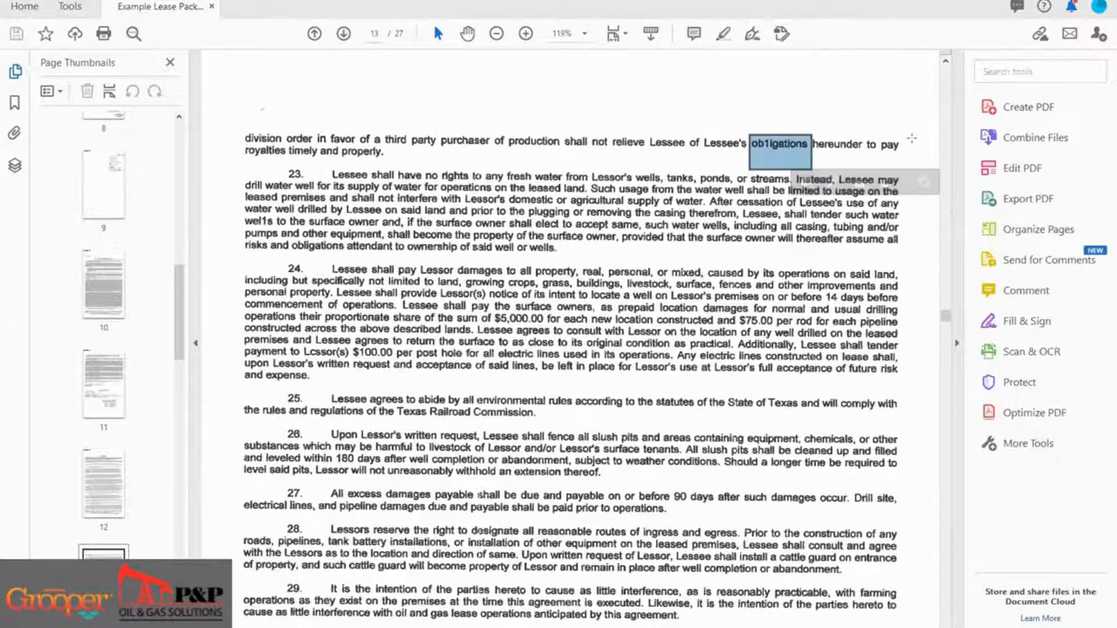
click(917, 142)
click(917, 143)
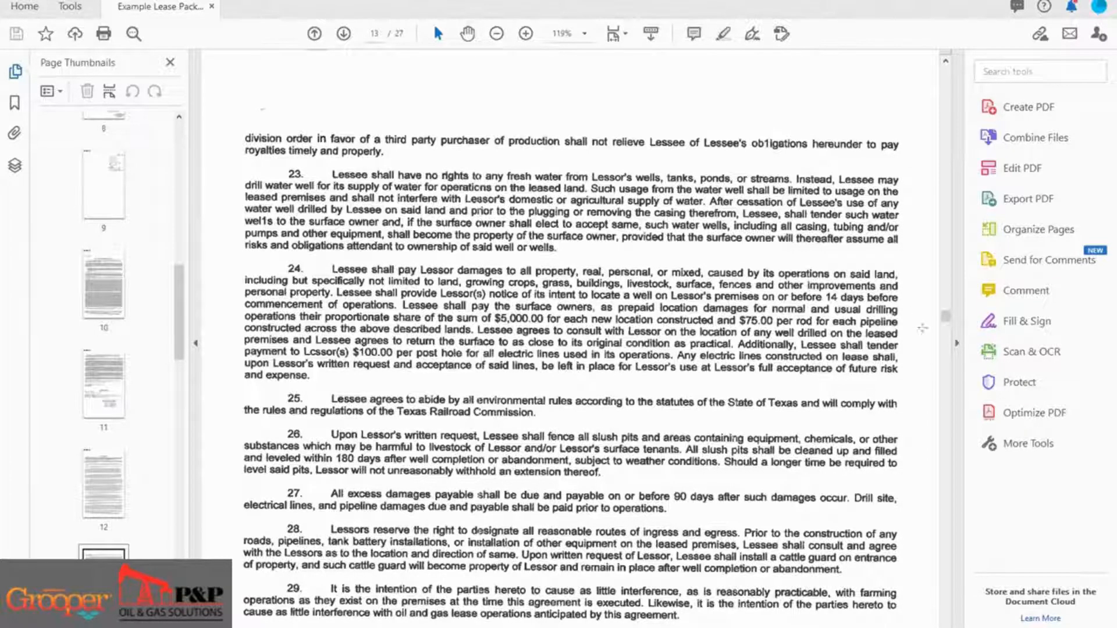
scroll(912, 321, down, 1)
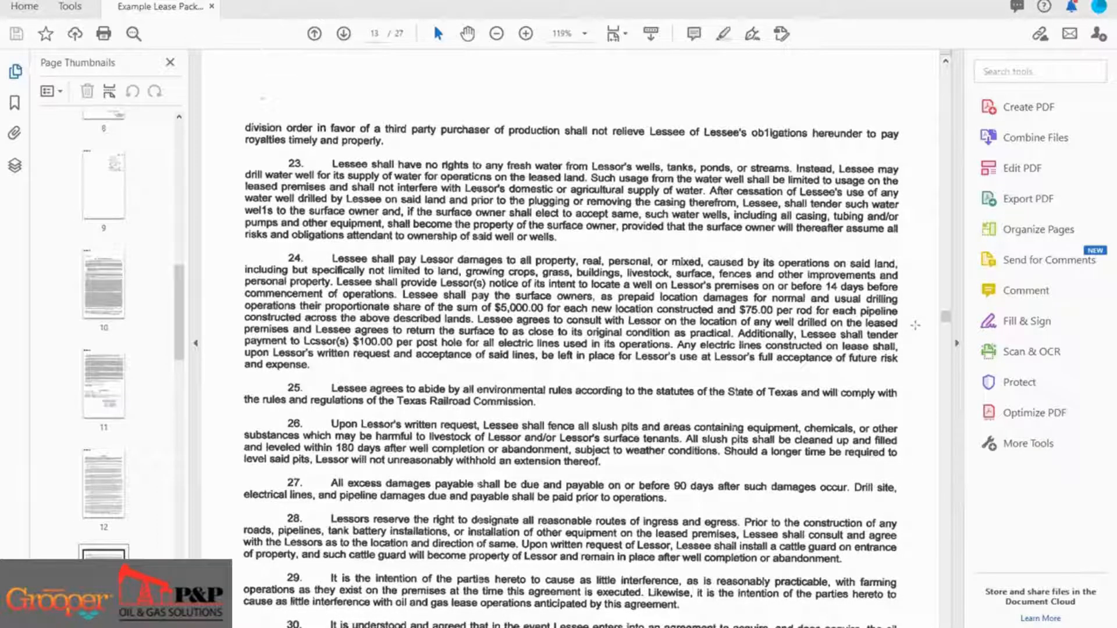
Switch to Grooper and start the Data Review step of the Lease Webinar batch, going to the Lease (3) document.
key(alt+Tab)
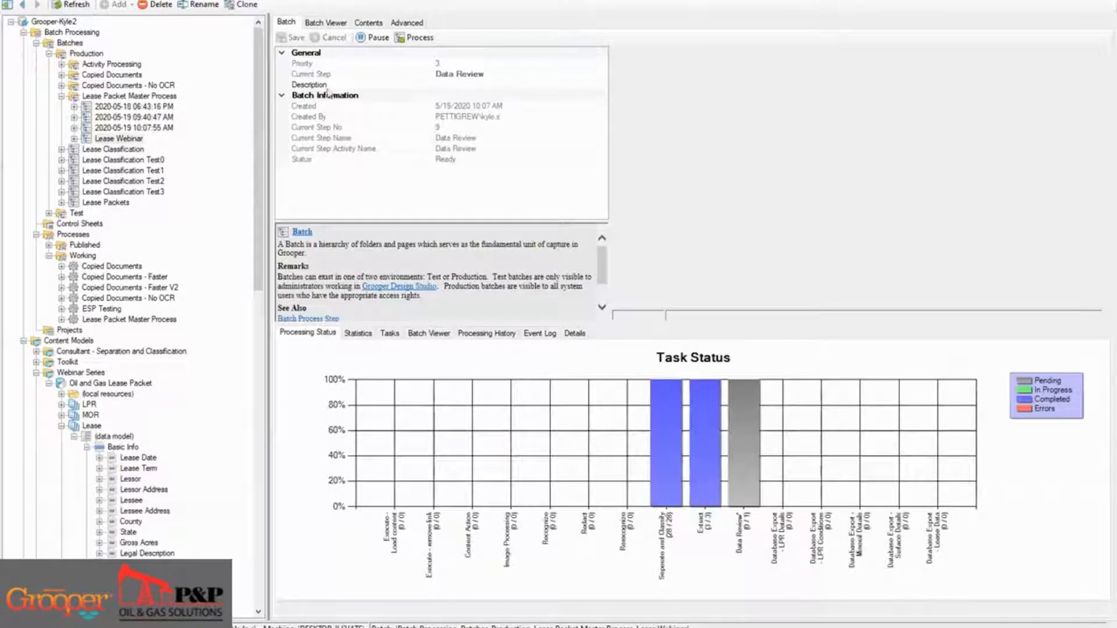
click(400, 42)
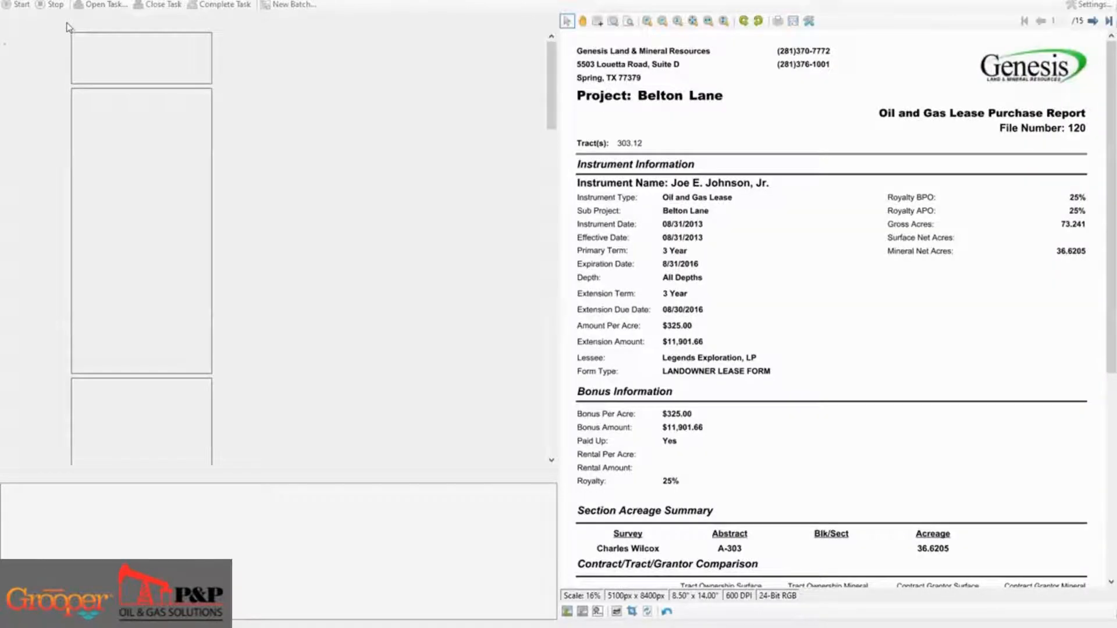
click(57, 23)
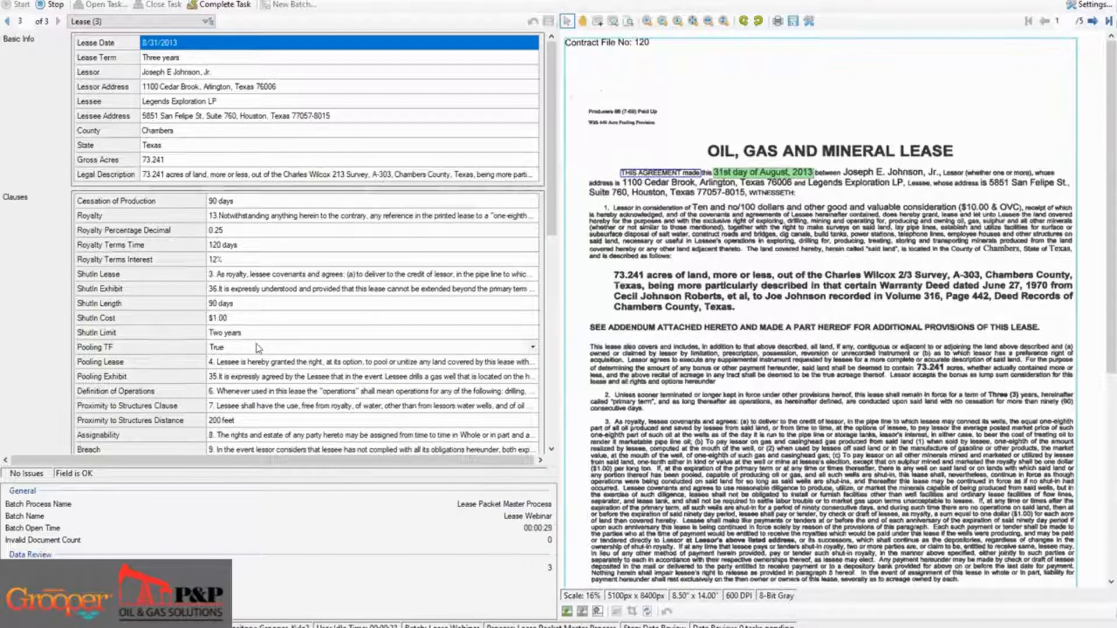
Check the extracted Assignability clause against paragraph 8 of the lease and stop the data review session.
scroll(256, 343, down, 4)
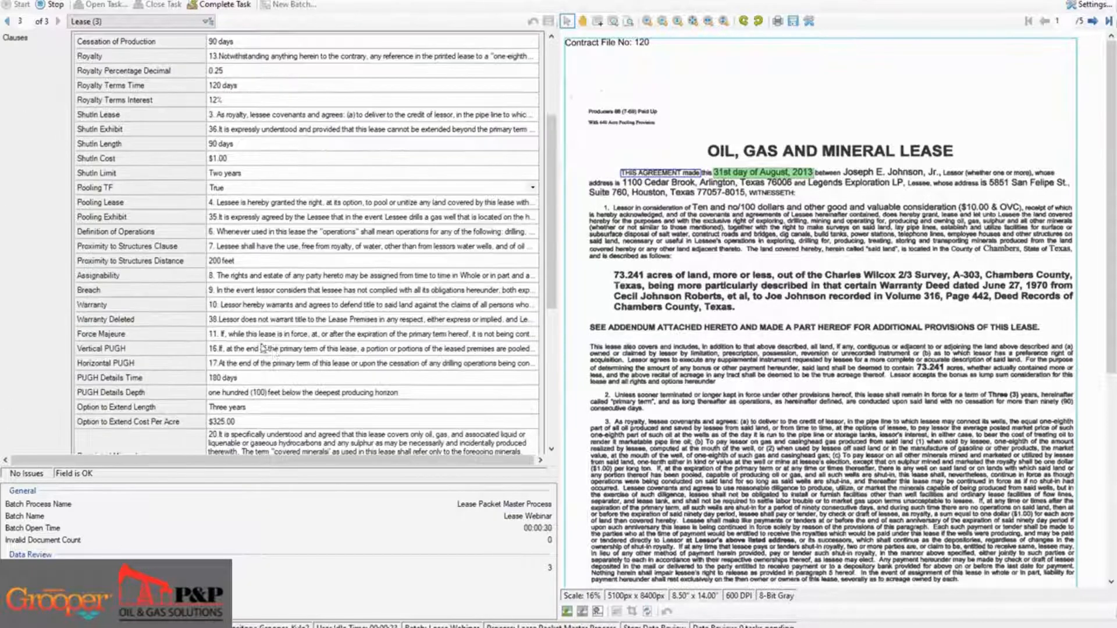
click(257, 278)
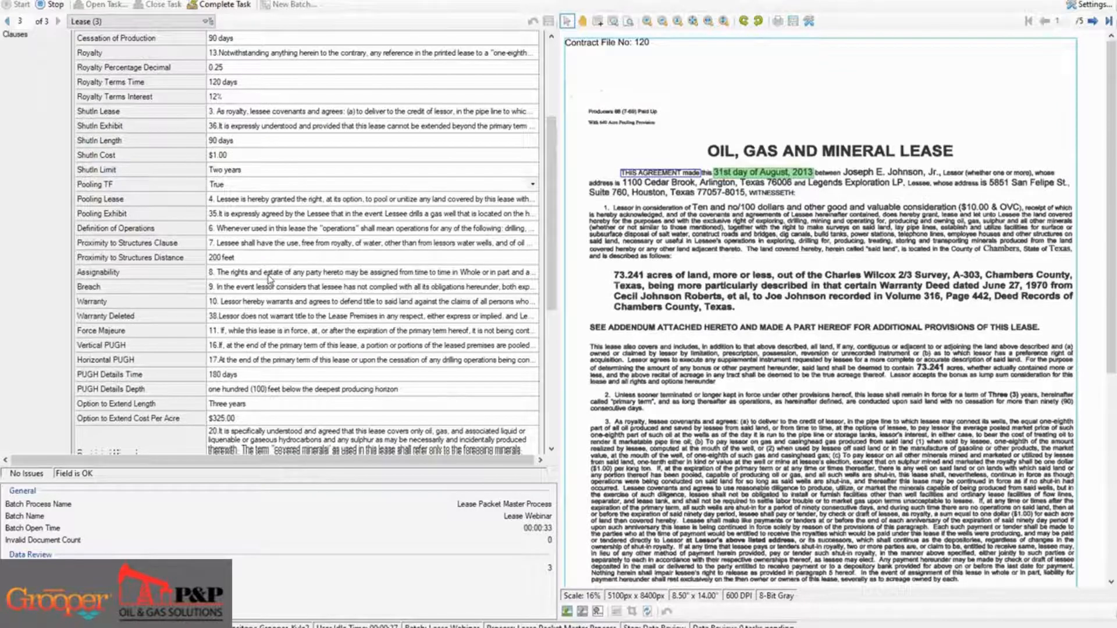
click(269, 280)
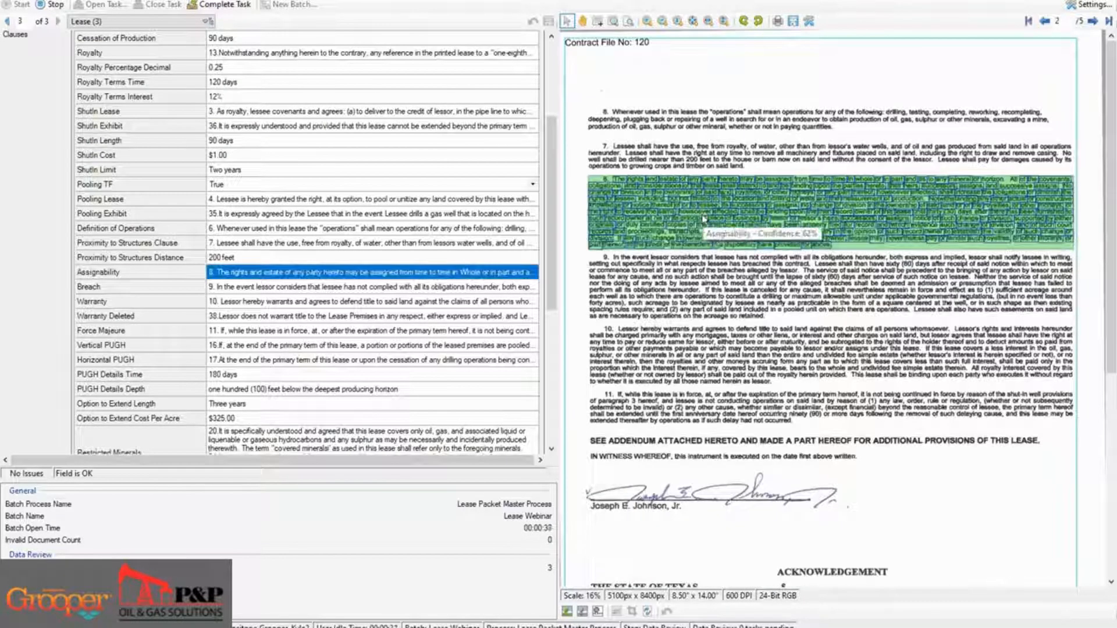
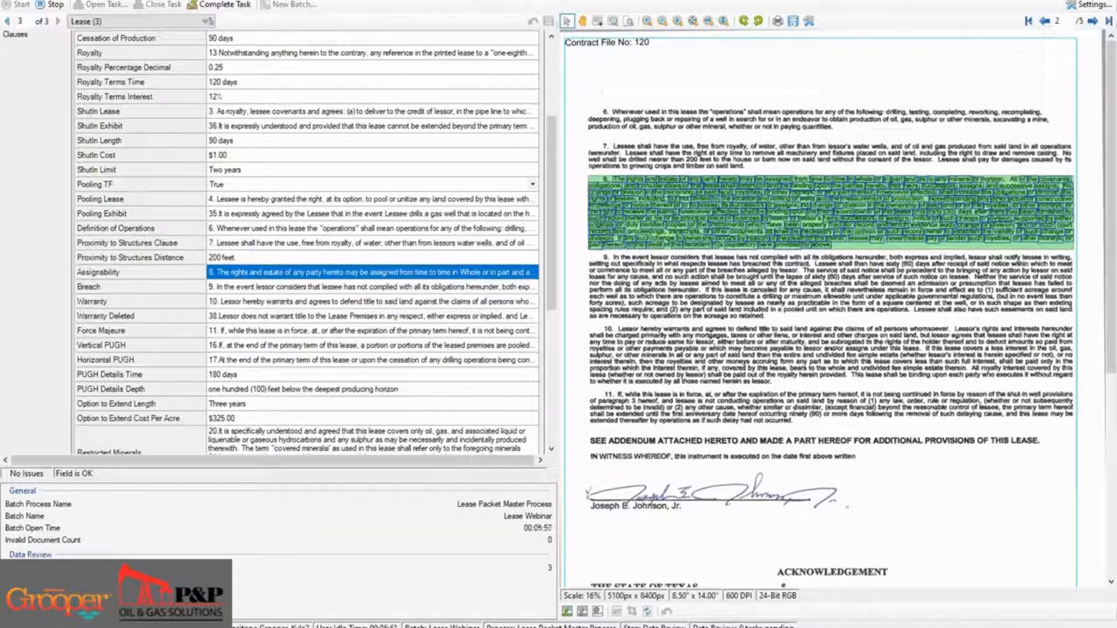
mouse_move(855, 227)
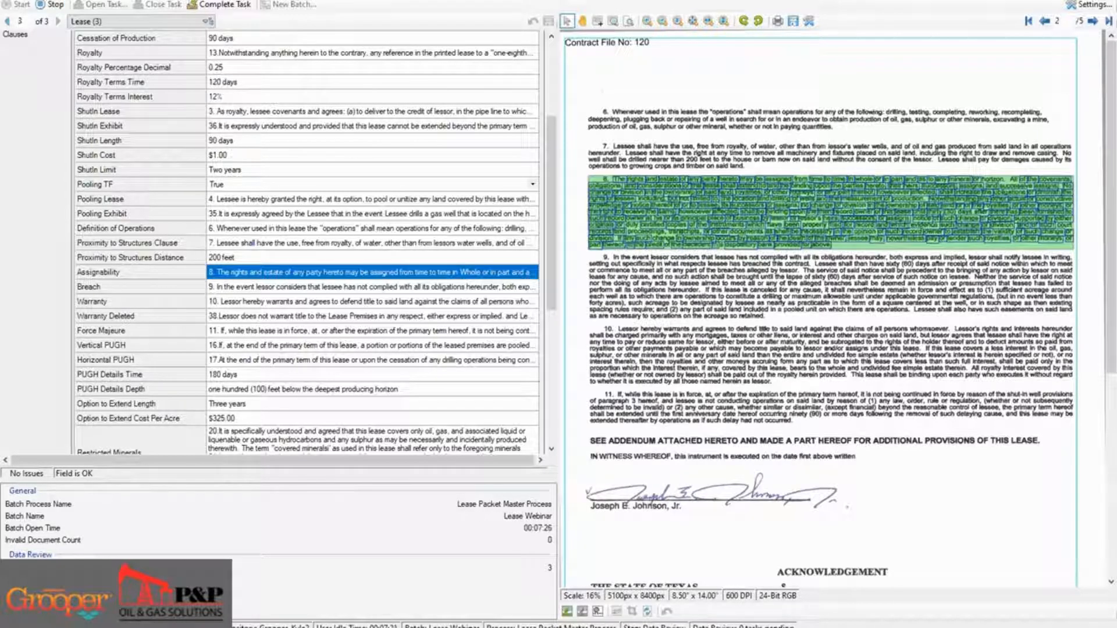
click(477, 272)
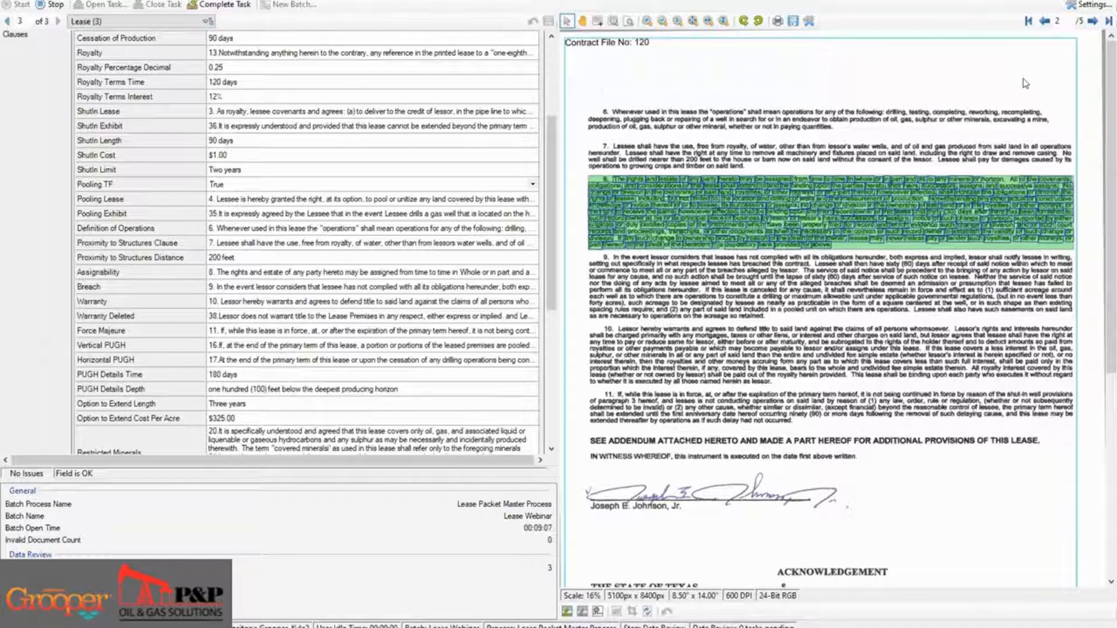
click(47, 7)
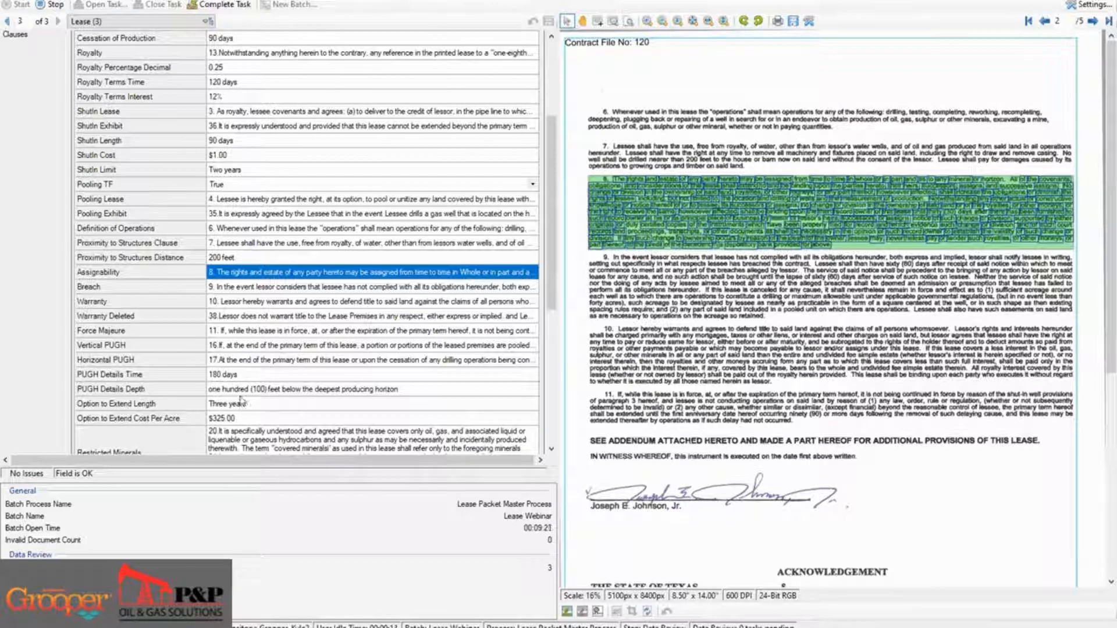
click(52, 7)
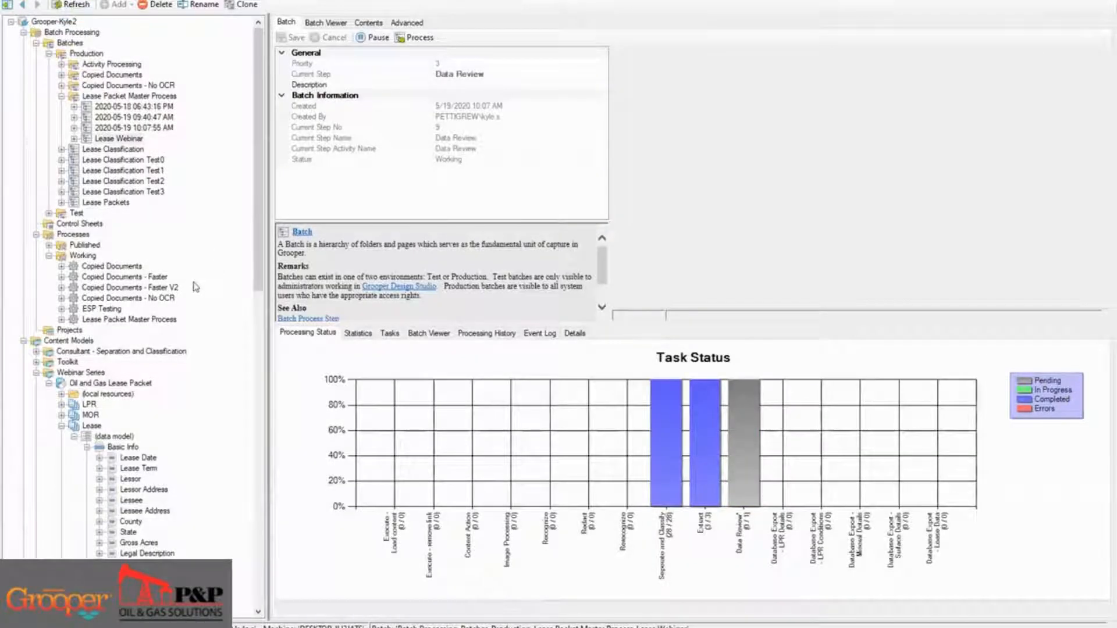
Test the extraction of the Lease data model's Lease Date field on the Lease (3) document.
scroll(196, 286, down, 1)
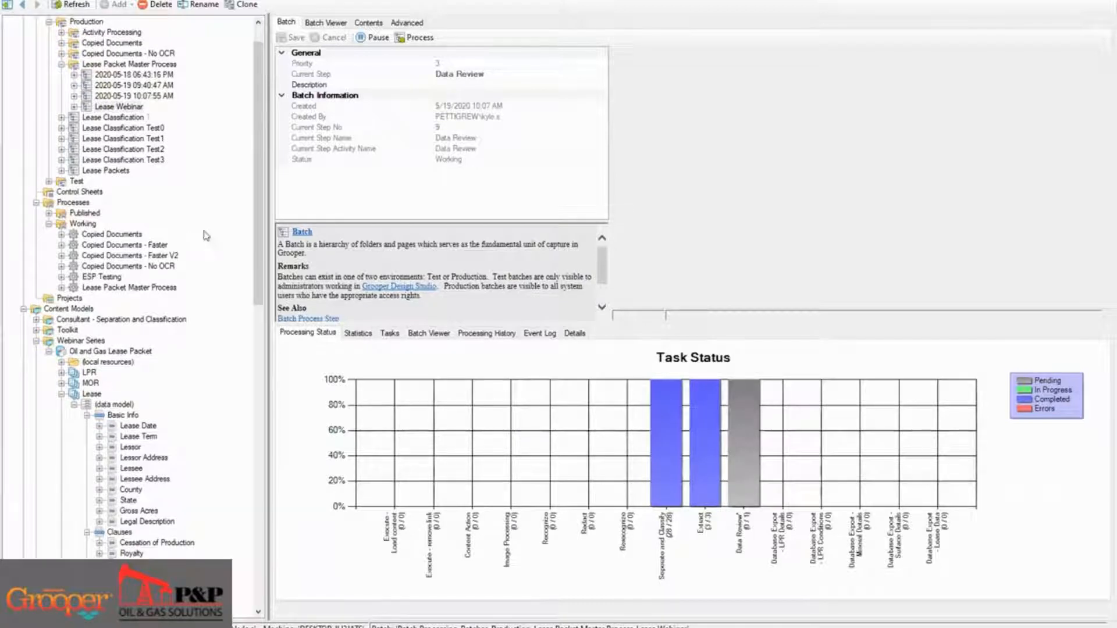
scroll(204, 235, down, 8)
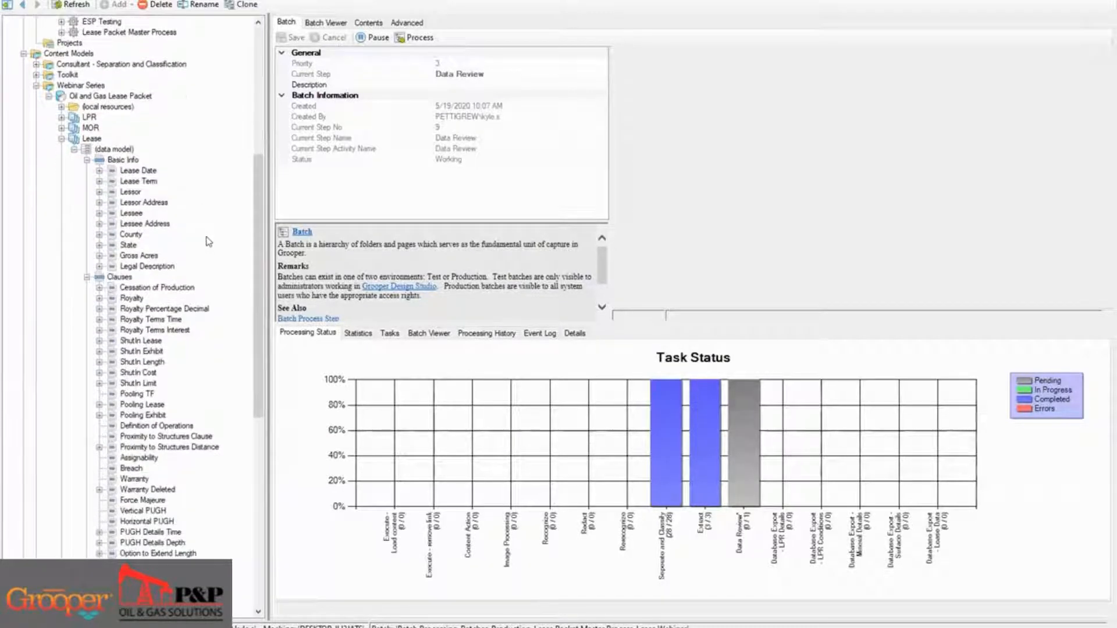
click(132, 169)
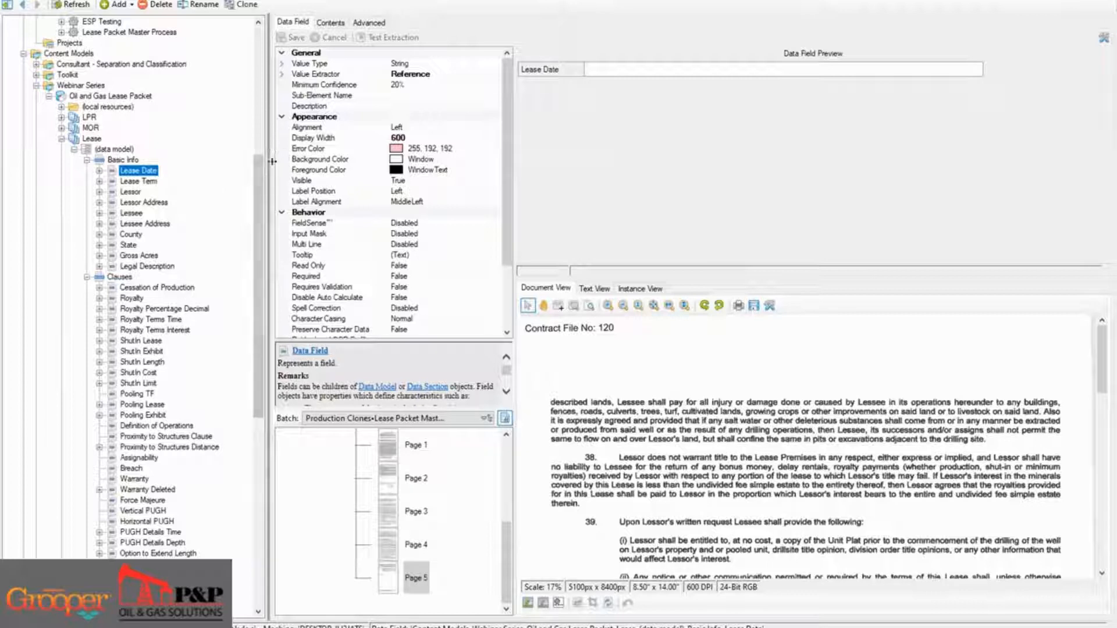
scroll(459, 526, up, 4)
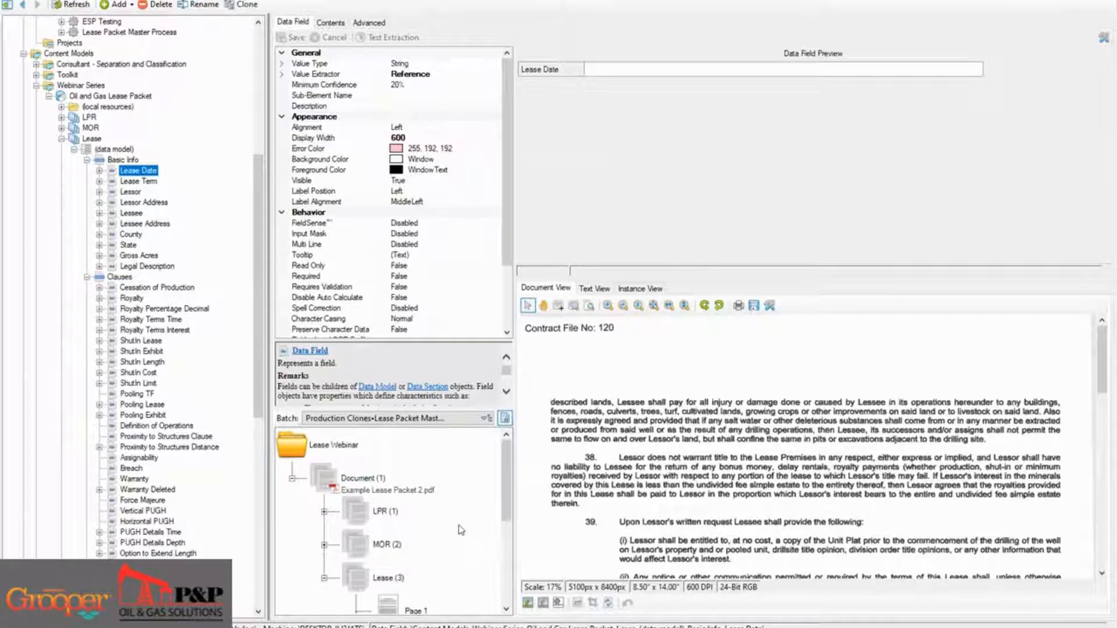
click(380, 579)
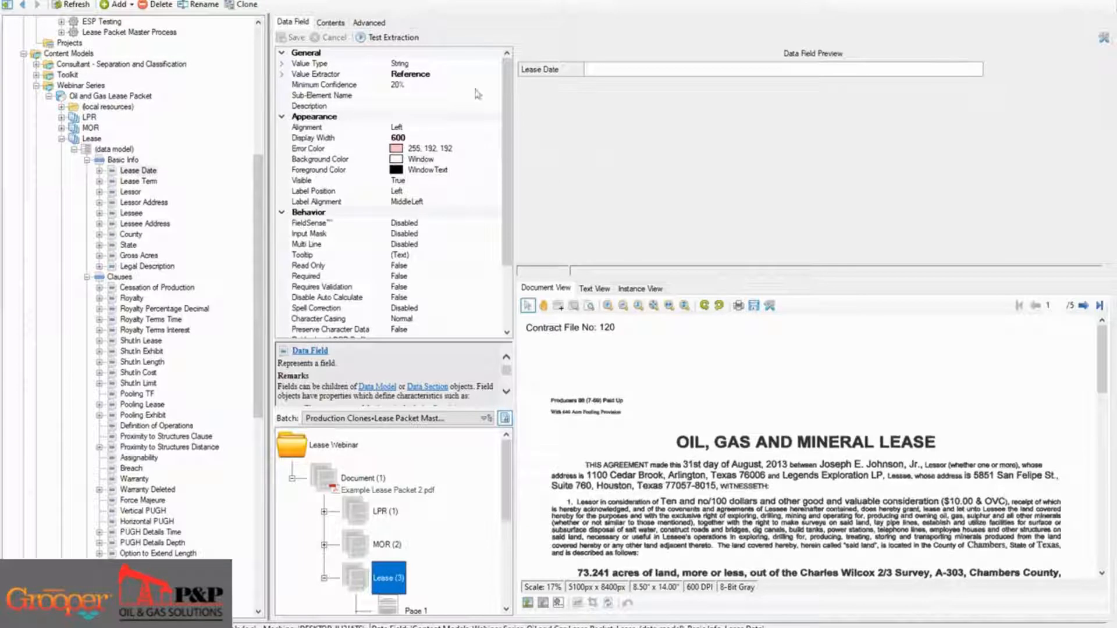
click(392, 39)
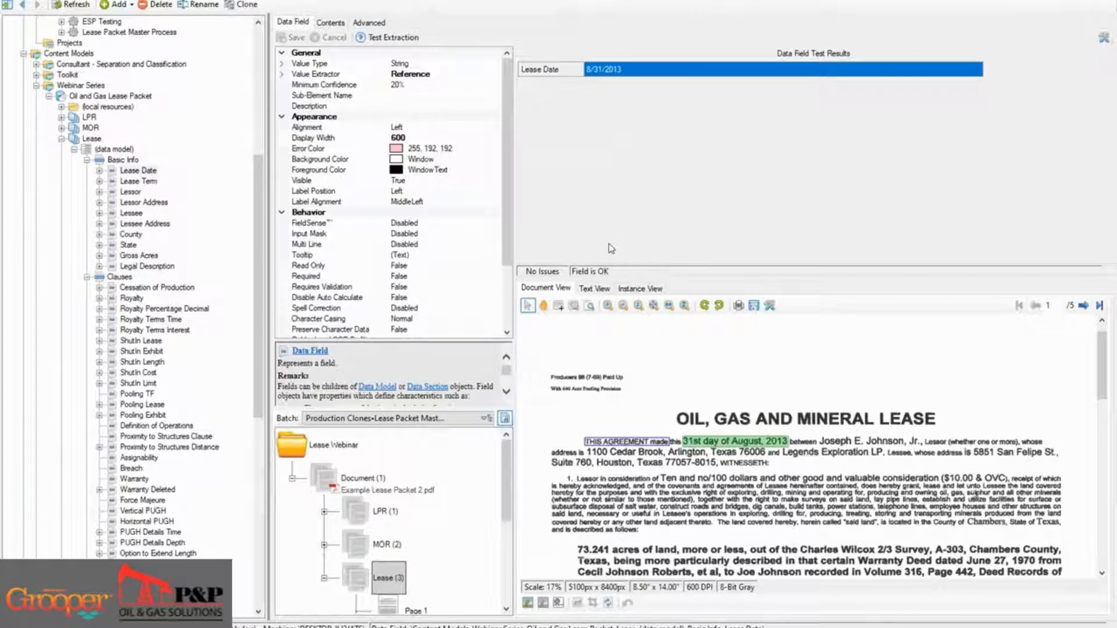
Expand the Lease Date Extractor's Value formats and open the "#th day of Month Year" data format.
click(99, 171)
click(112, 182)
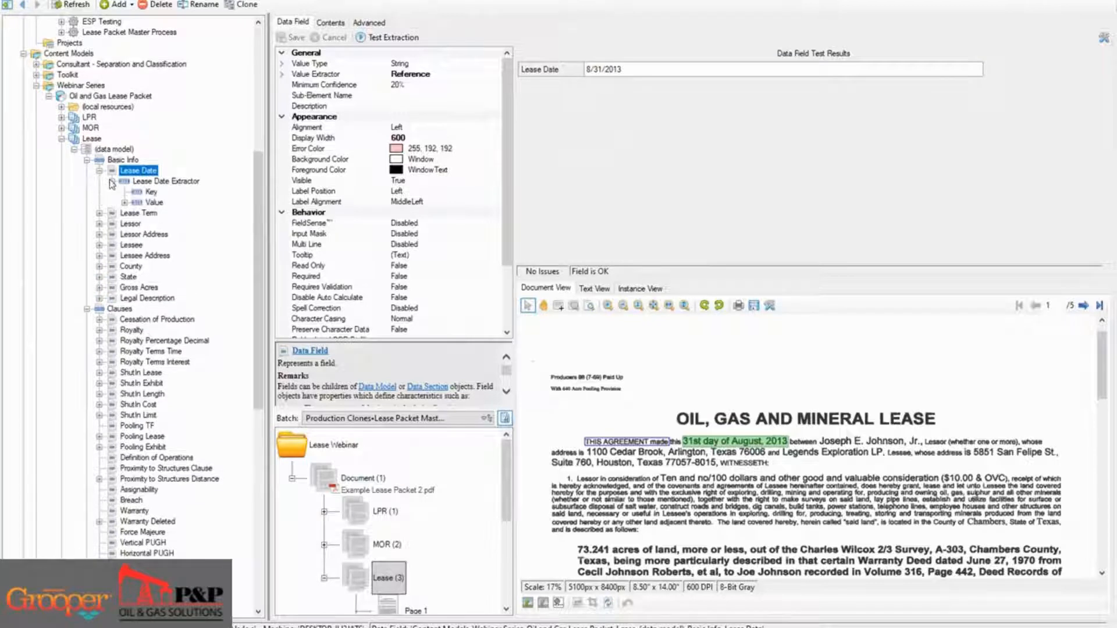
click(124, 203)
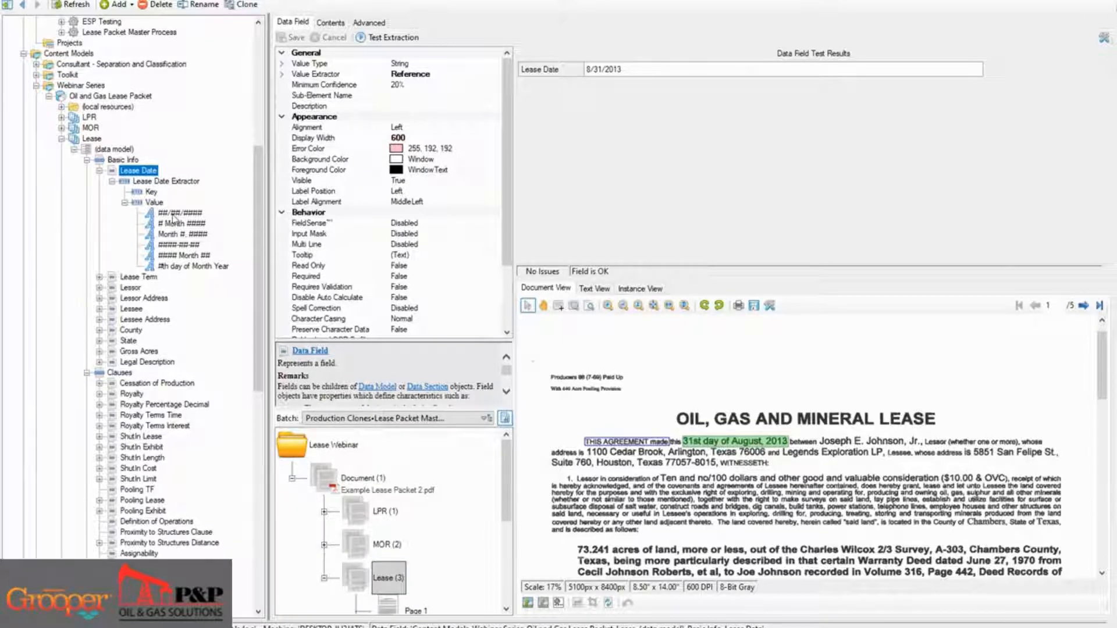
click(186, 267)
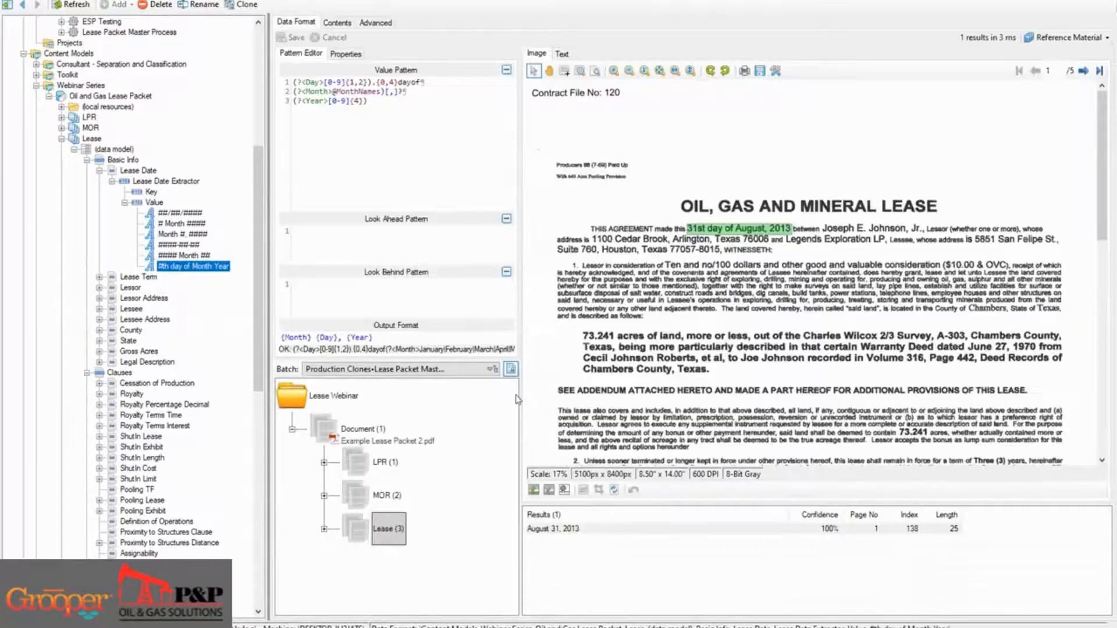
Examine the Day, Month and Year groups of the value pattern, its output format and the parent Lease Date Extractor.
click(395, 124)
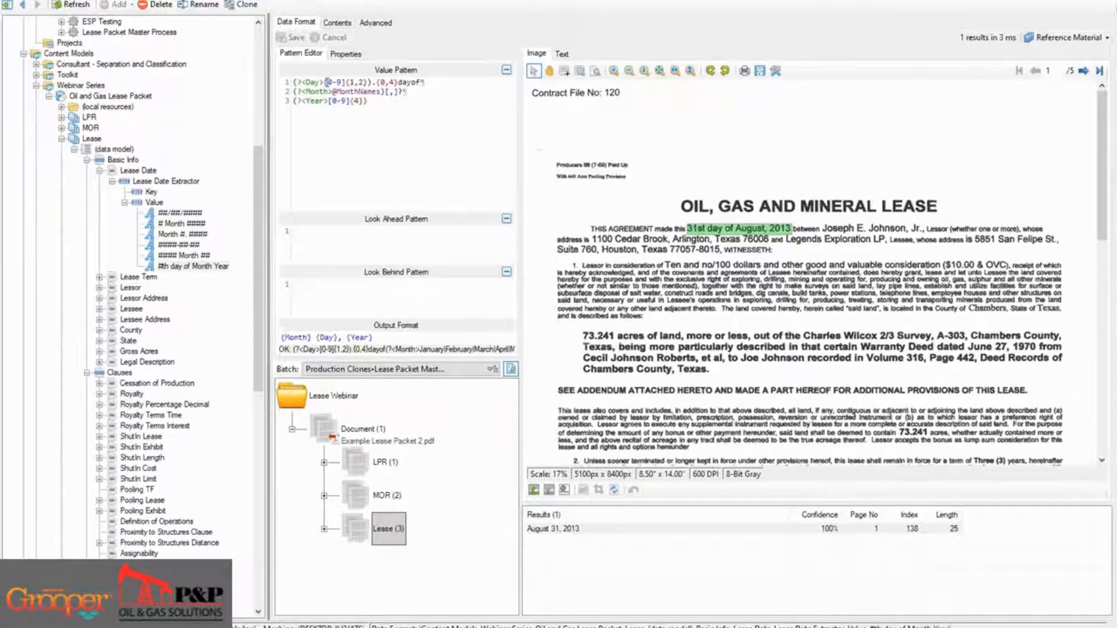
drag(327, 82, 372, 82)
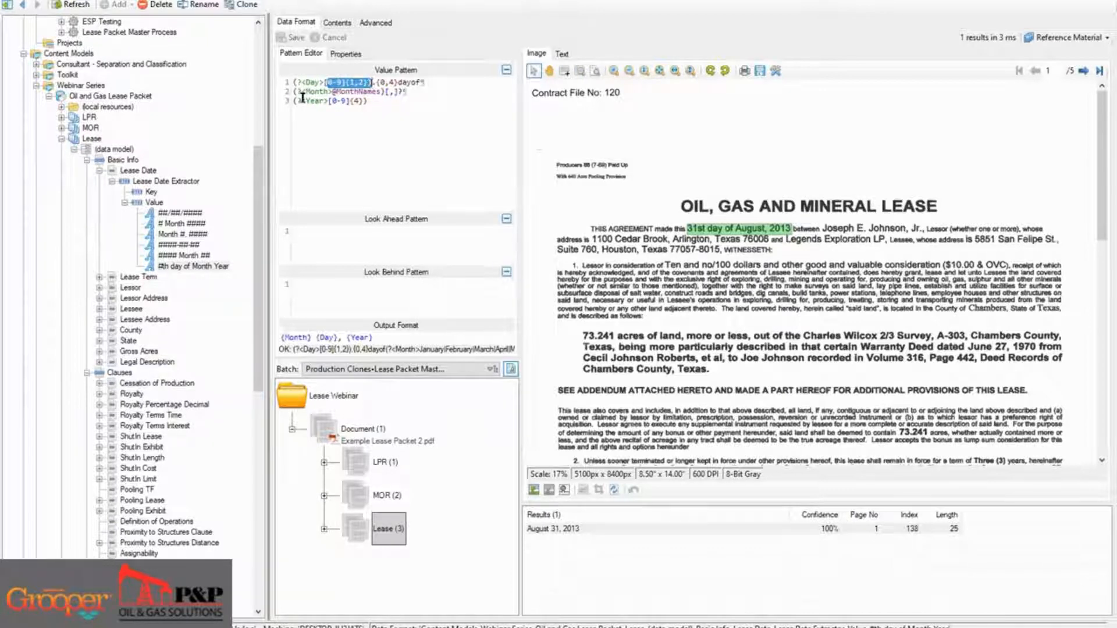
drag(293, 91, 385, 91)
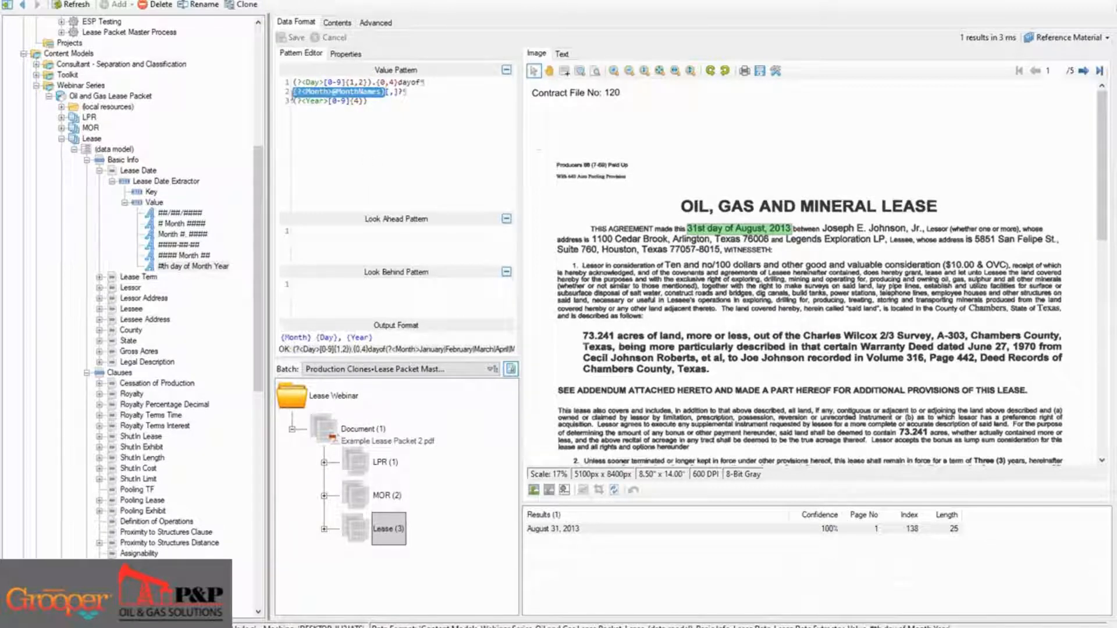
drag(294, 101, 398, 103)
click(396, 111)
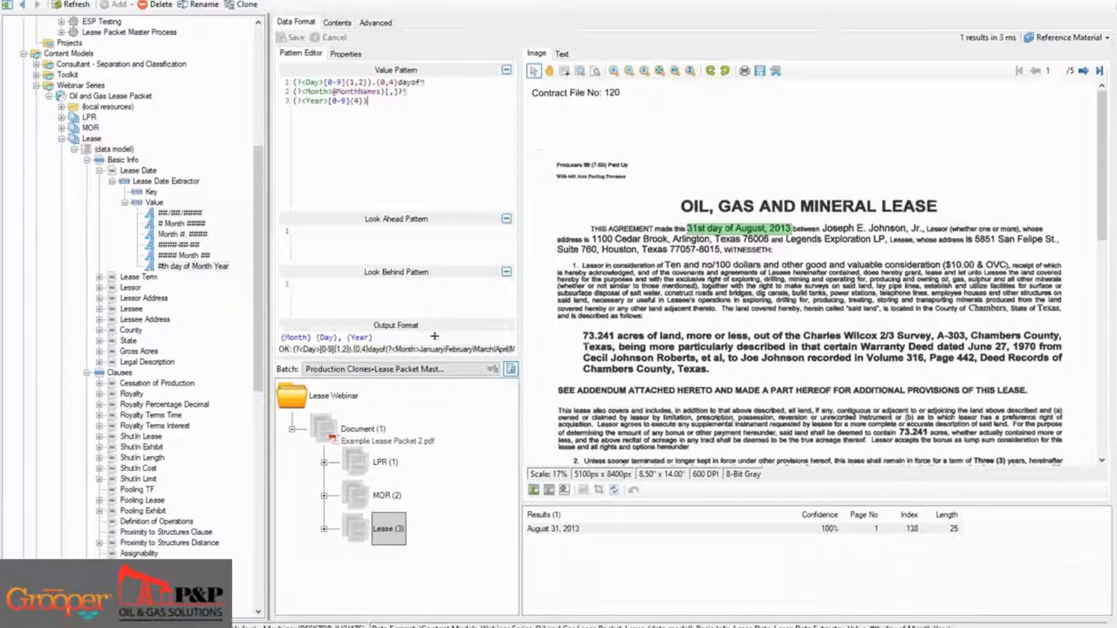
drag(384, 343, 274, 352)
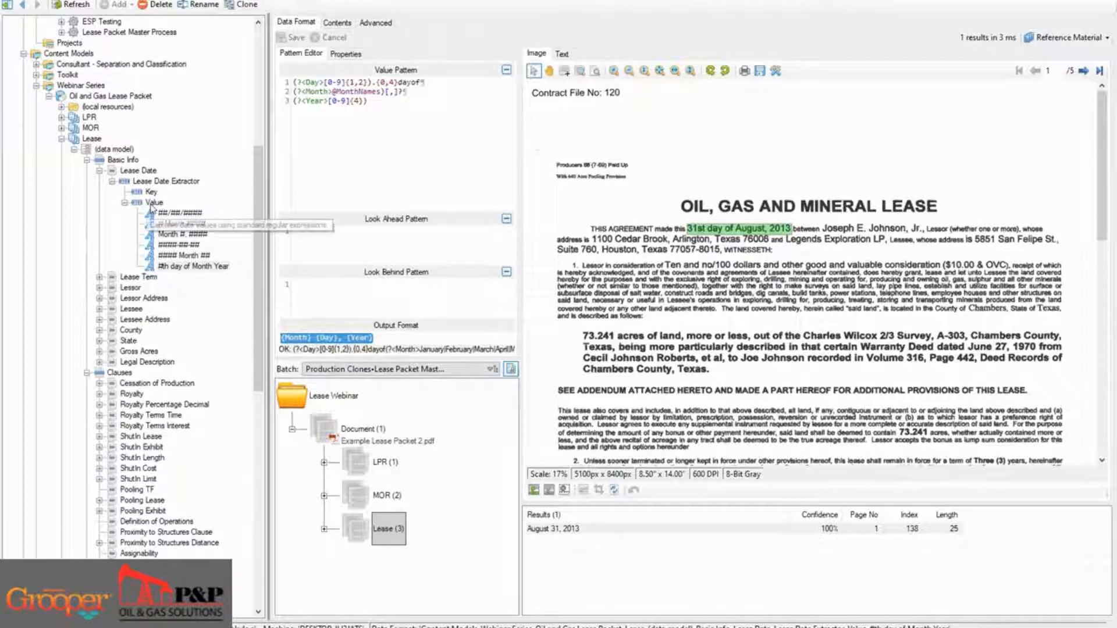
click(153, 181)
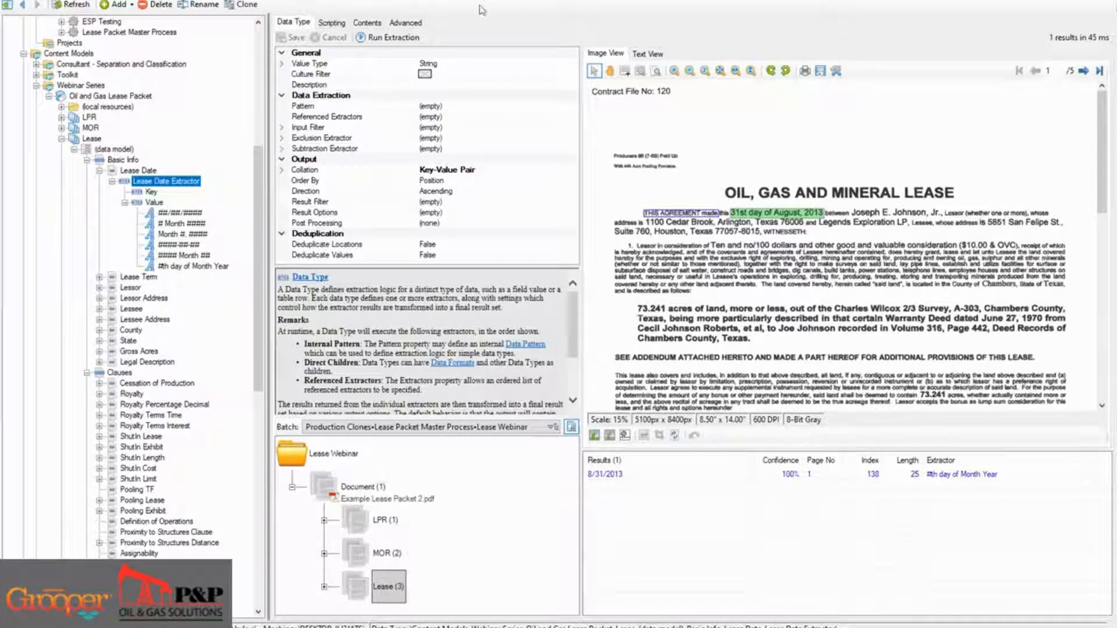
View the Lessee field and examine the entries of the Oil Company Names and Texas Operators lexicons.
click(101, 310)
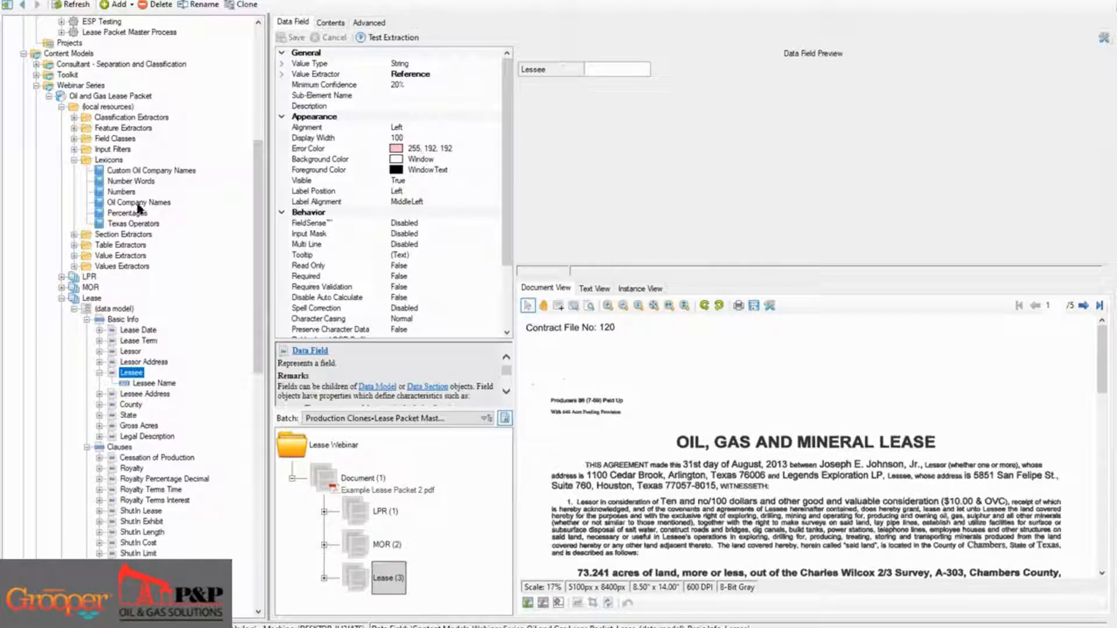
click(138, 204)
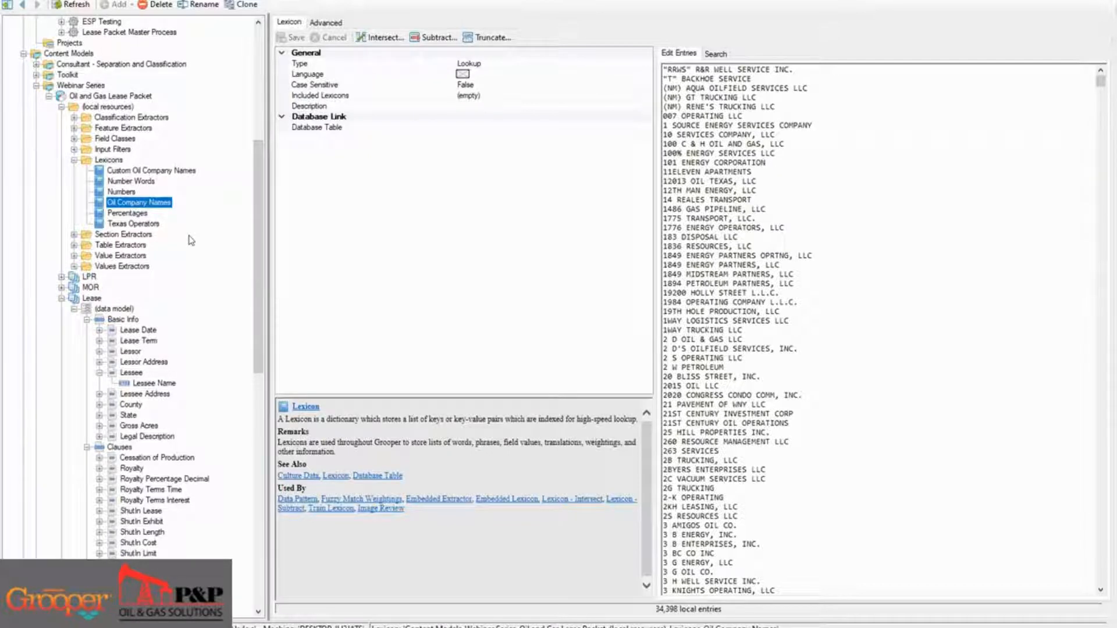
click(150, 225)
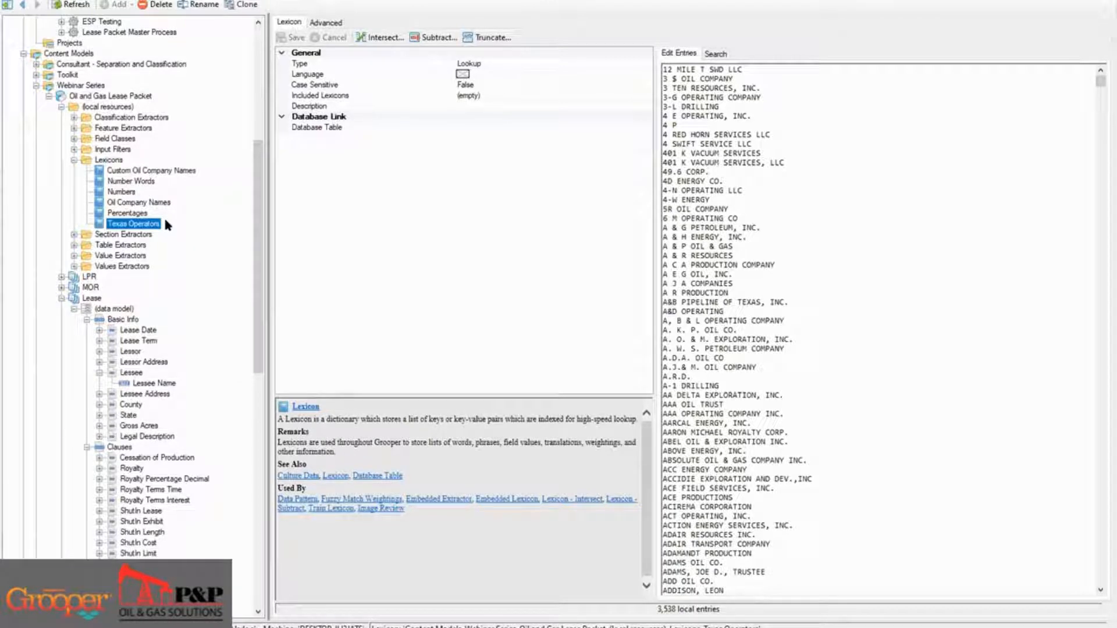
Collapse the Lexicons folder and open the Pooling - Body extractor of the Lease data model's Pooling Lease field to examine its extraction.
click(74, 160)
scroll(175, 253, down, 8)
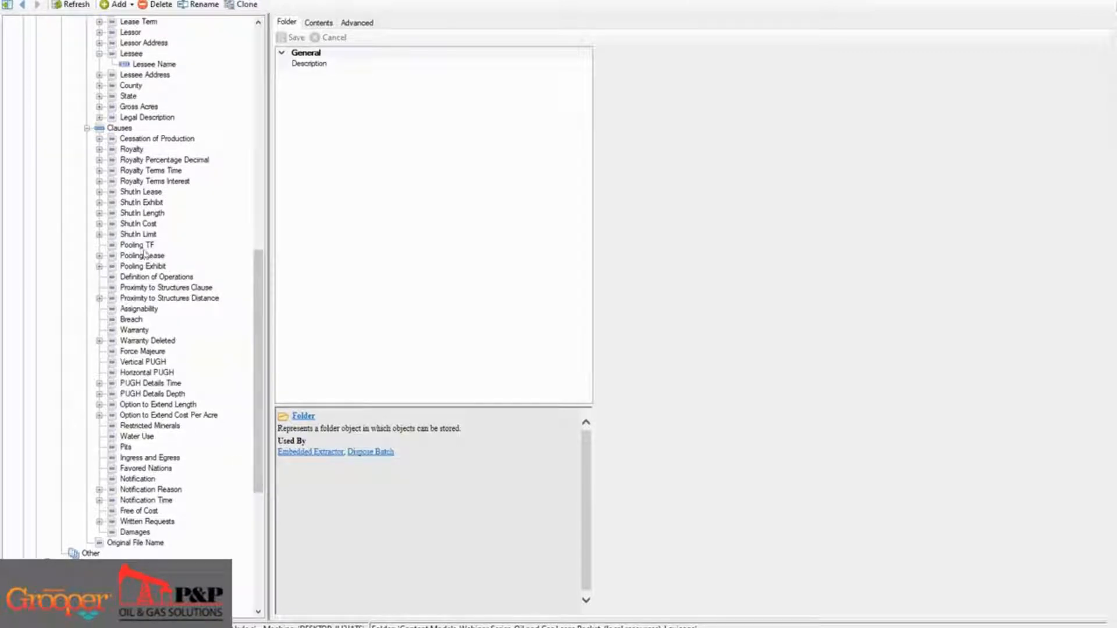
click(99, 256)
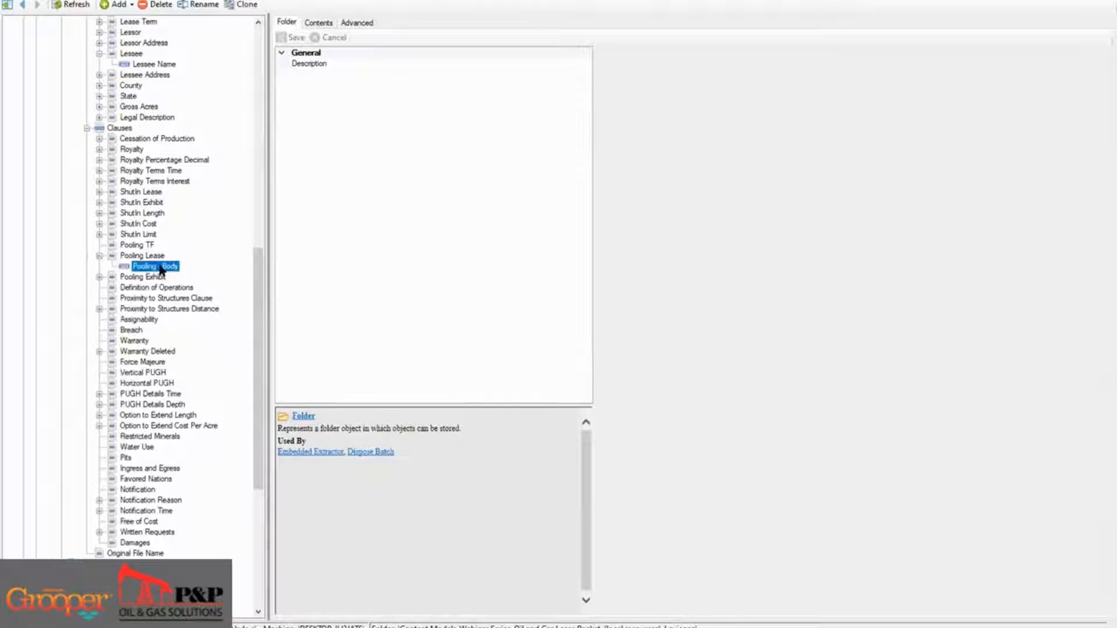
click(154, 265)
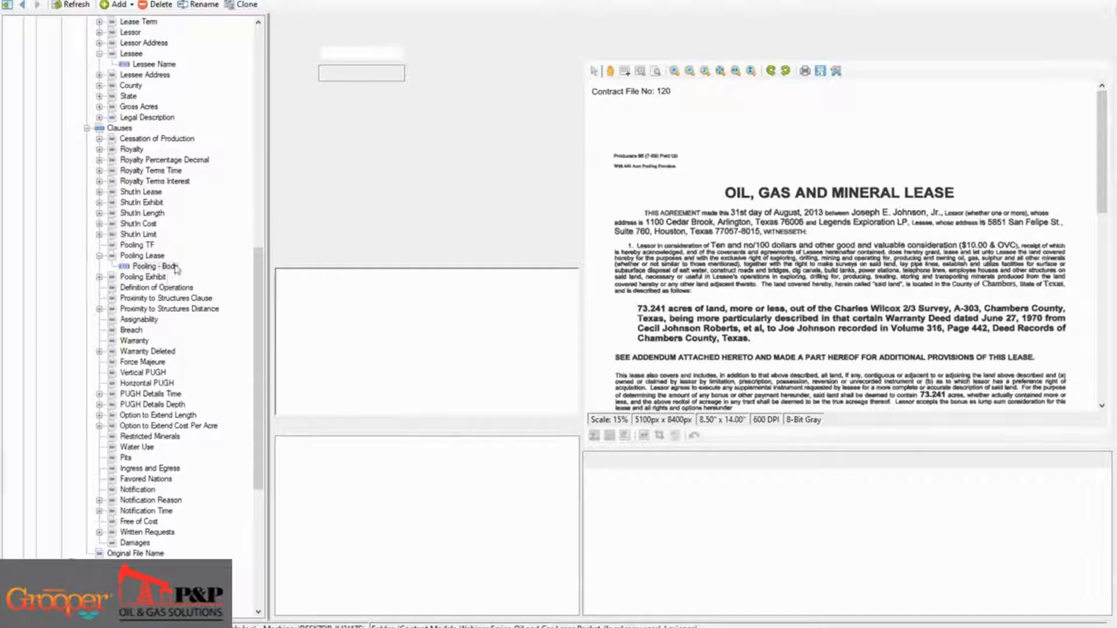
click(178, 266)
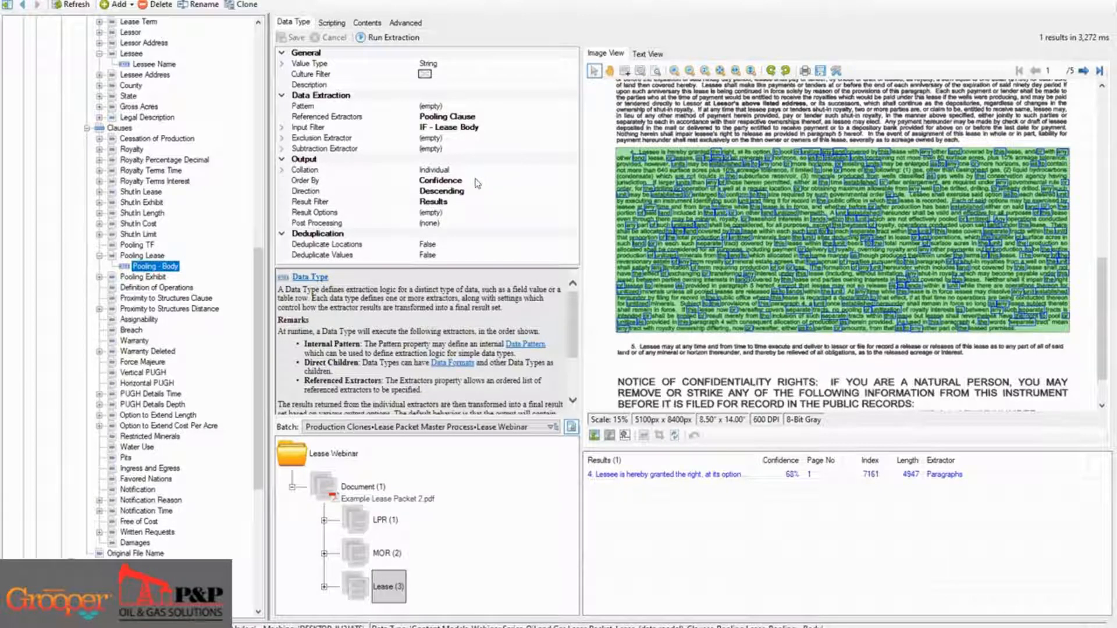
Expand the Field Classes folder in the local resources and open the Pooling Clause field class.
scroll(192, 215, up, 8)
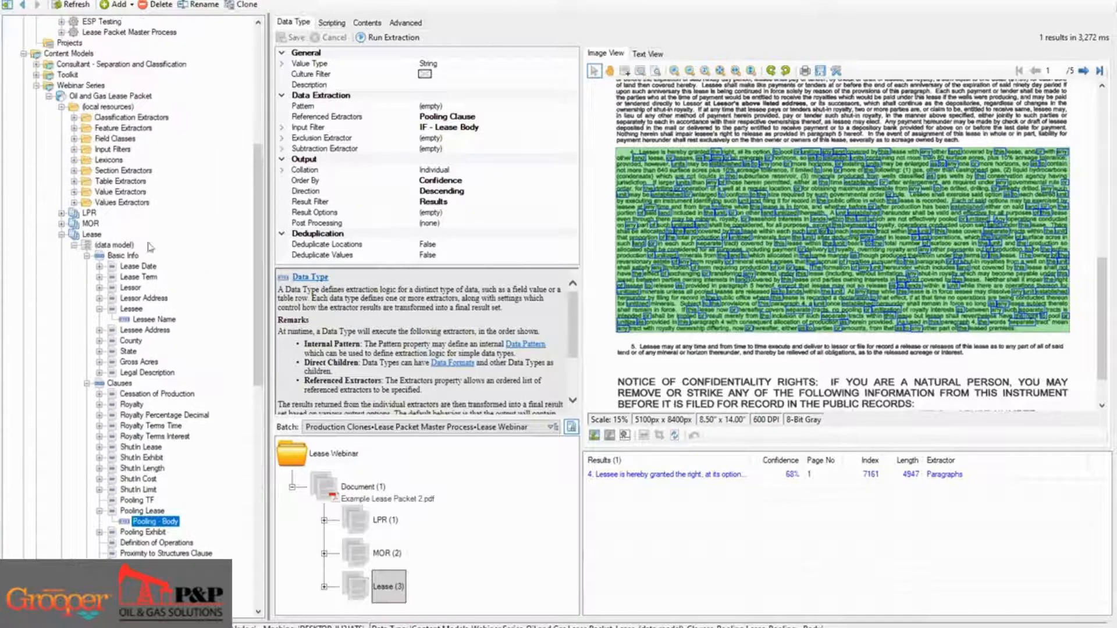
click(74, 139)
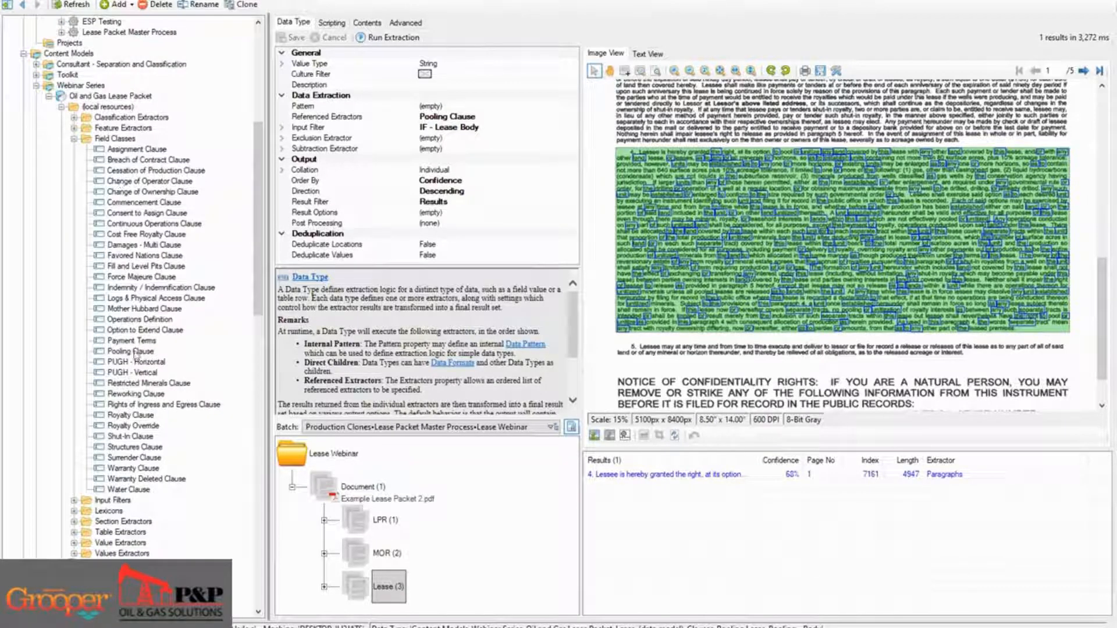
scroll(134, 351, down, 10)
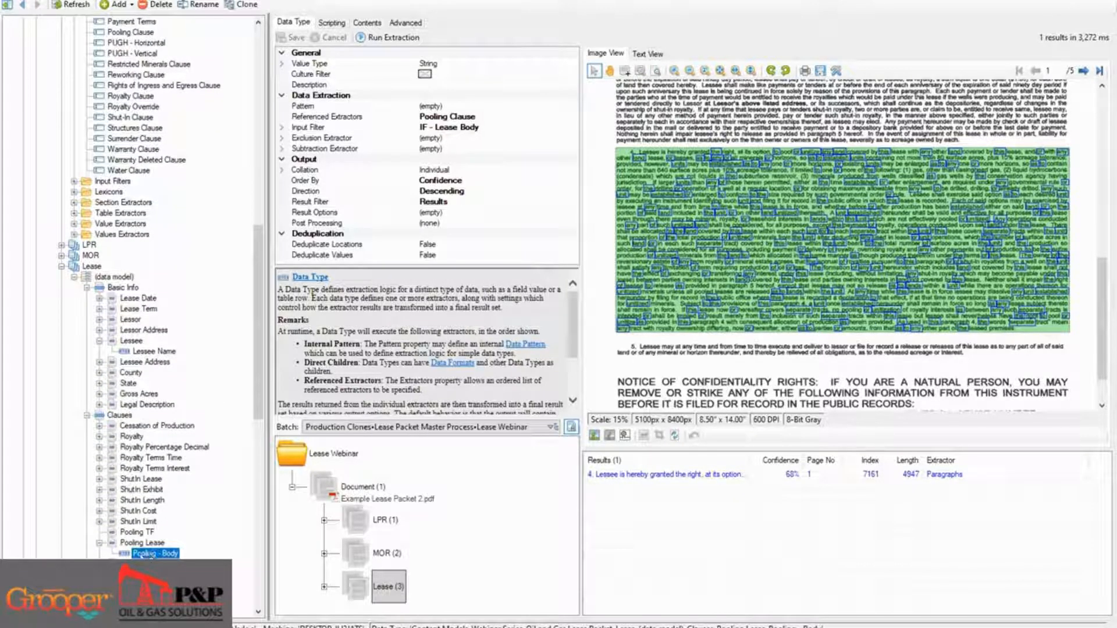
scroll(150, 547, up, 4)
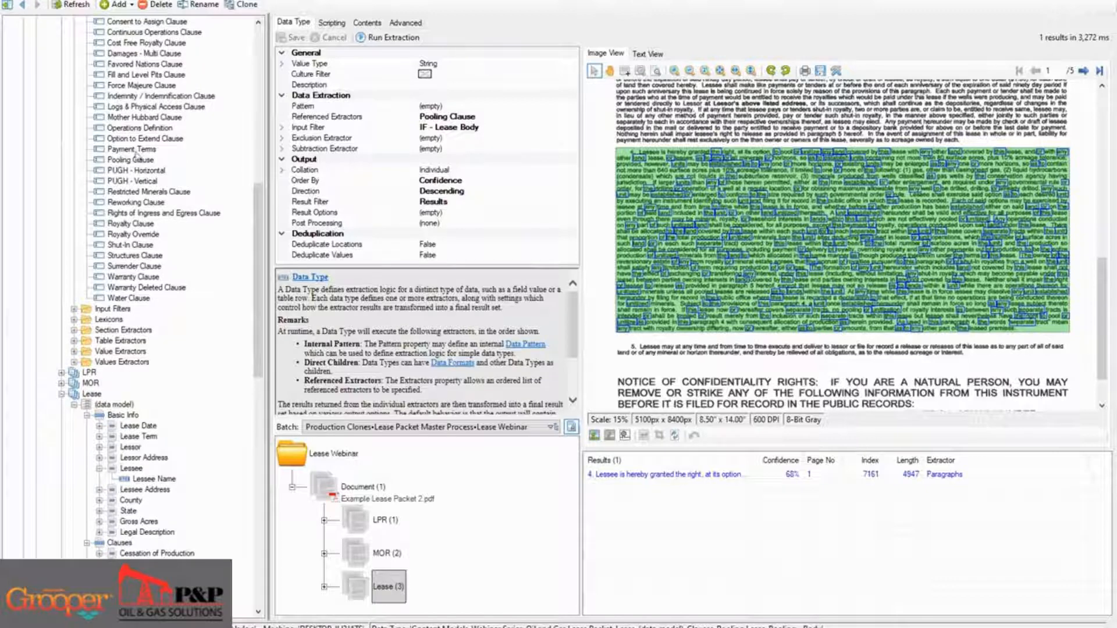
click(135, 161)
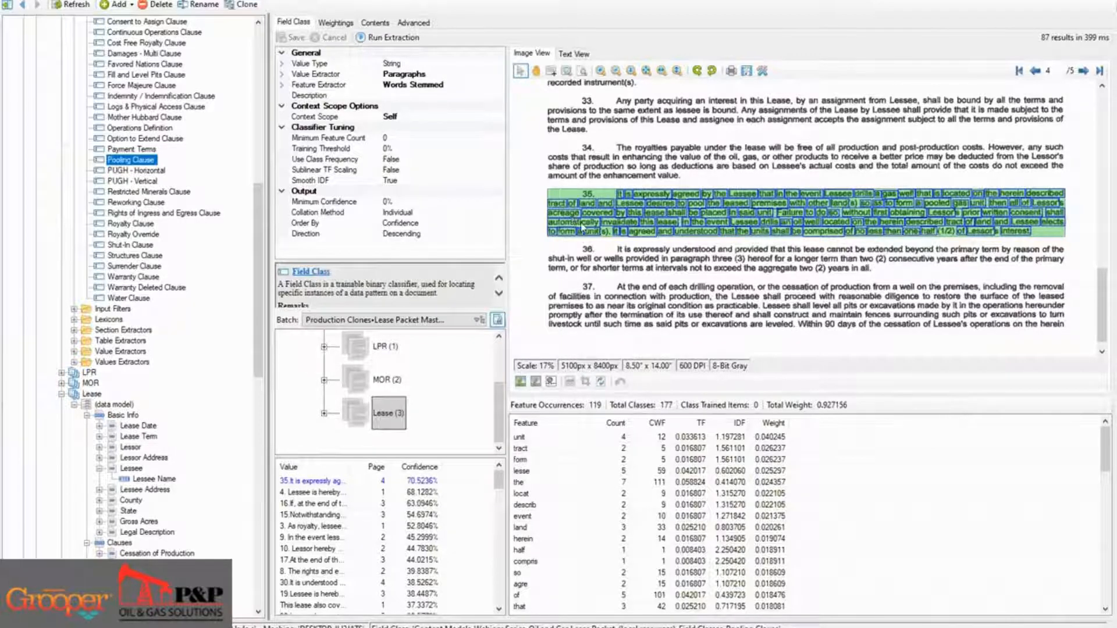
Examine the candidate paragraphs 4 and 16 of the Pooling Clause results on the lease and their feature weights.
mouse_move(693, 226)
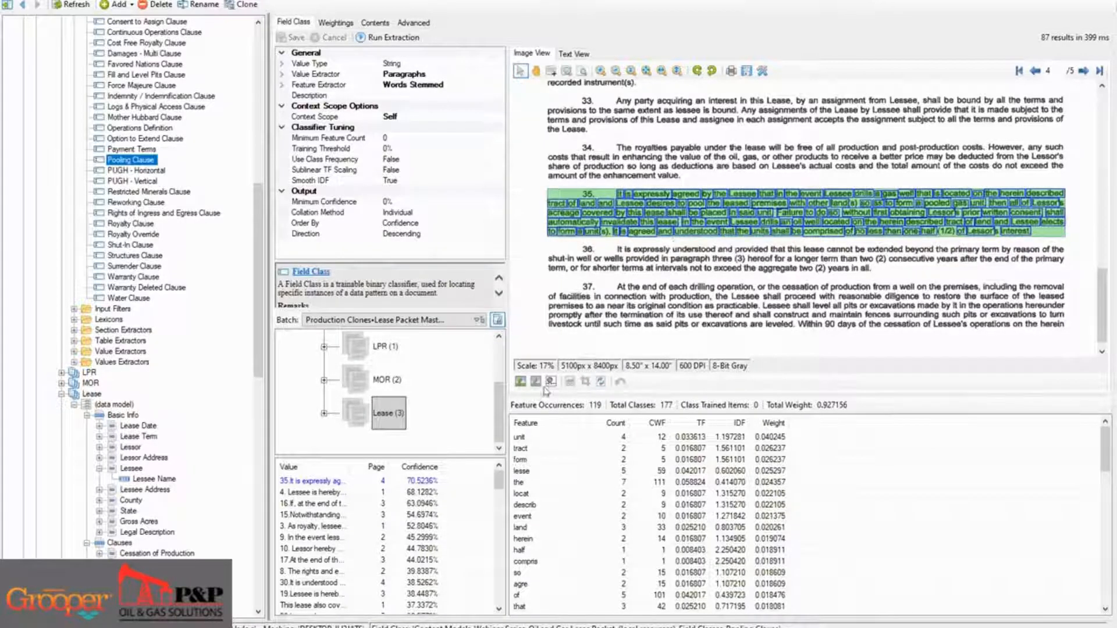
click(340, 492)
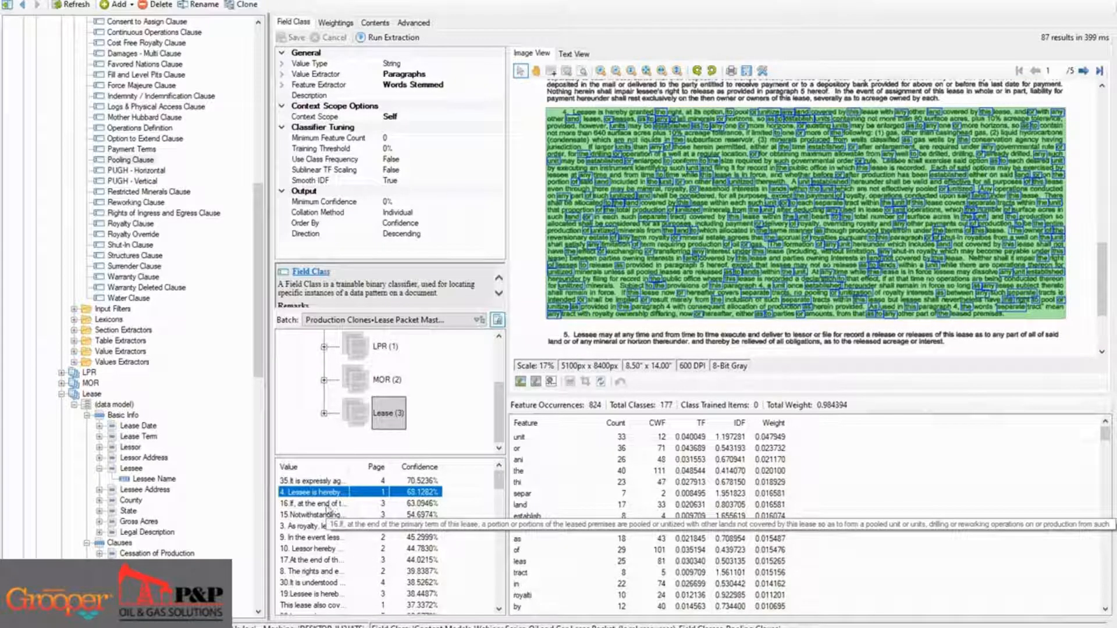
click(324, 503)
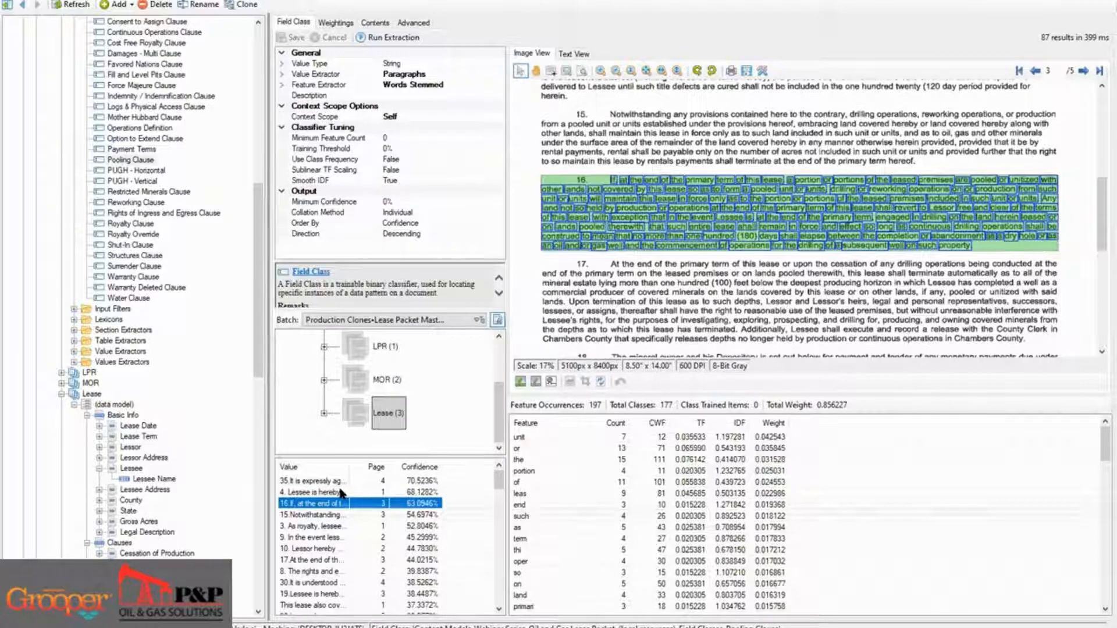
Set the Pooling Clause's minimum confidence to 65%, rerun the extraction and save the field class.
click(395, 202)
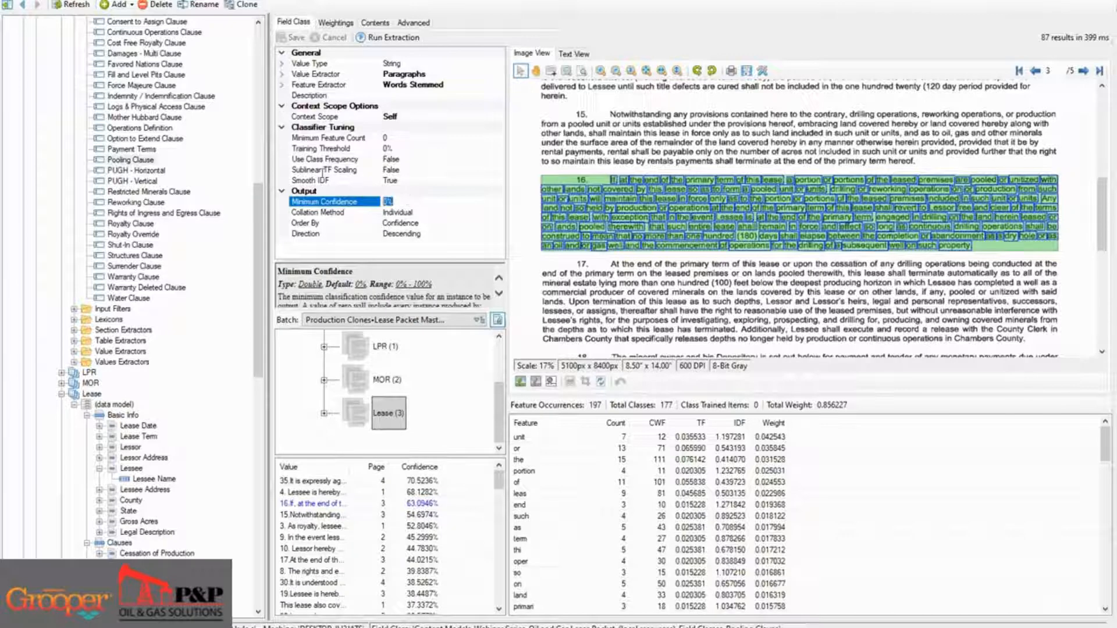
text(65)
key(Tab)
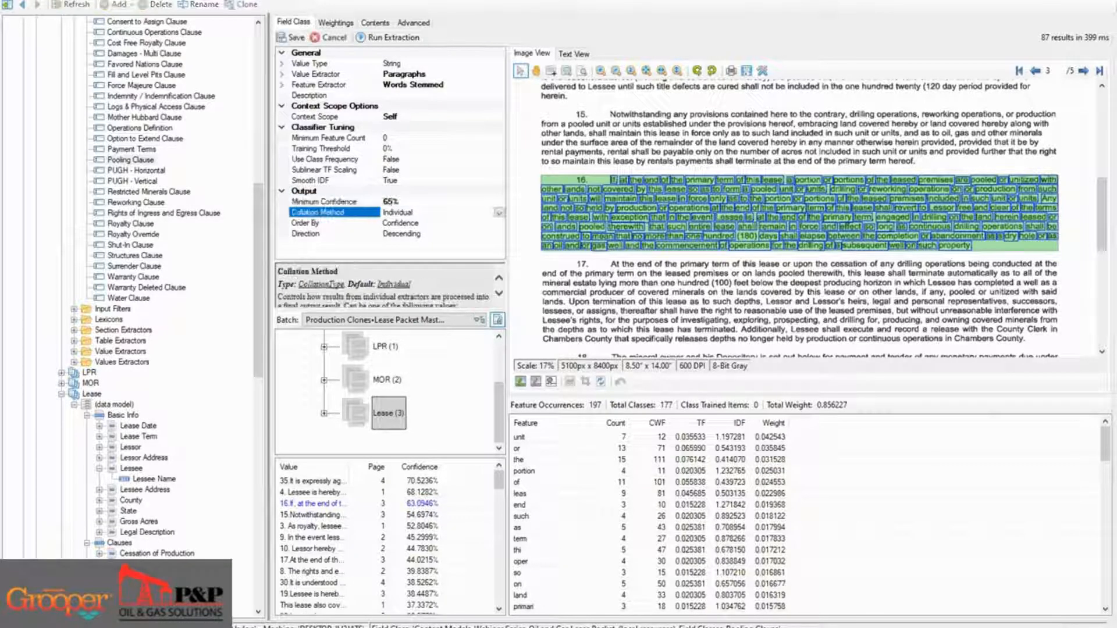
click(374, 38)
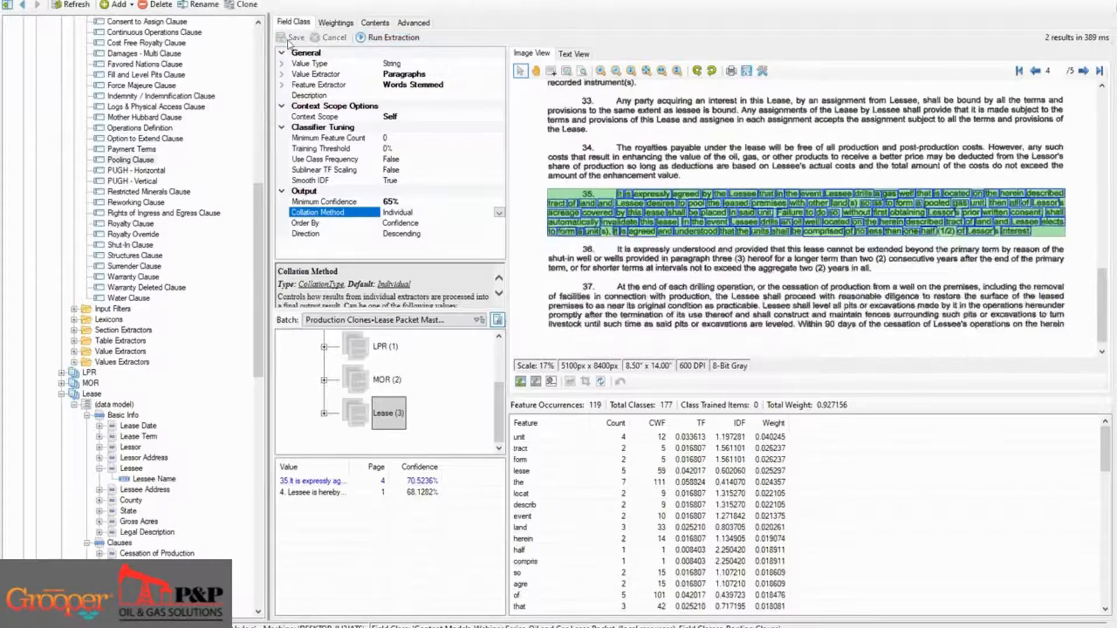
click(295, 38)
Examine the Pooling Clause's trained feature weightings in the positive and negative classes, including the feature "or".
click(334, 23)
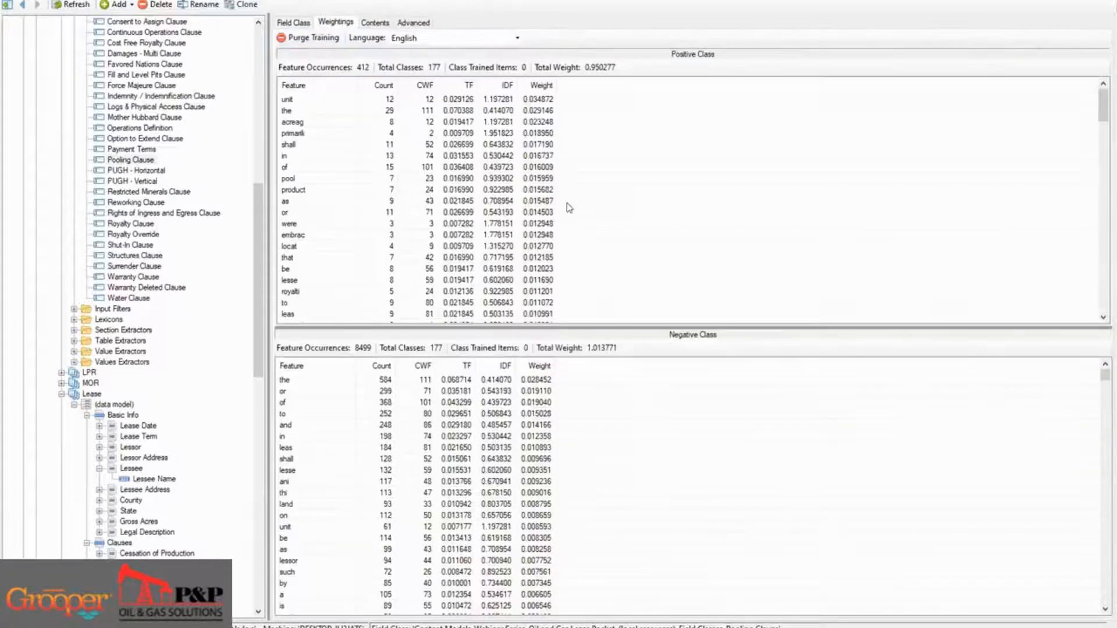
scroll(567, 222, down, 6)
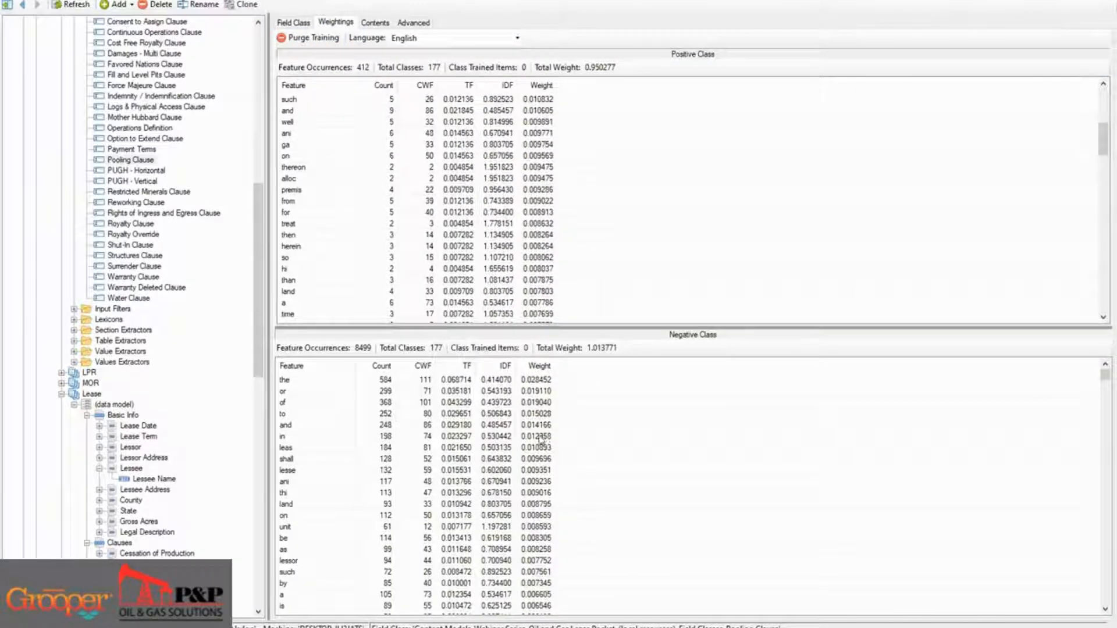
scroll(540, 440, down, 15)
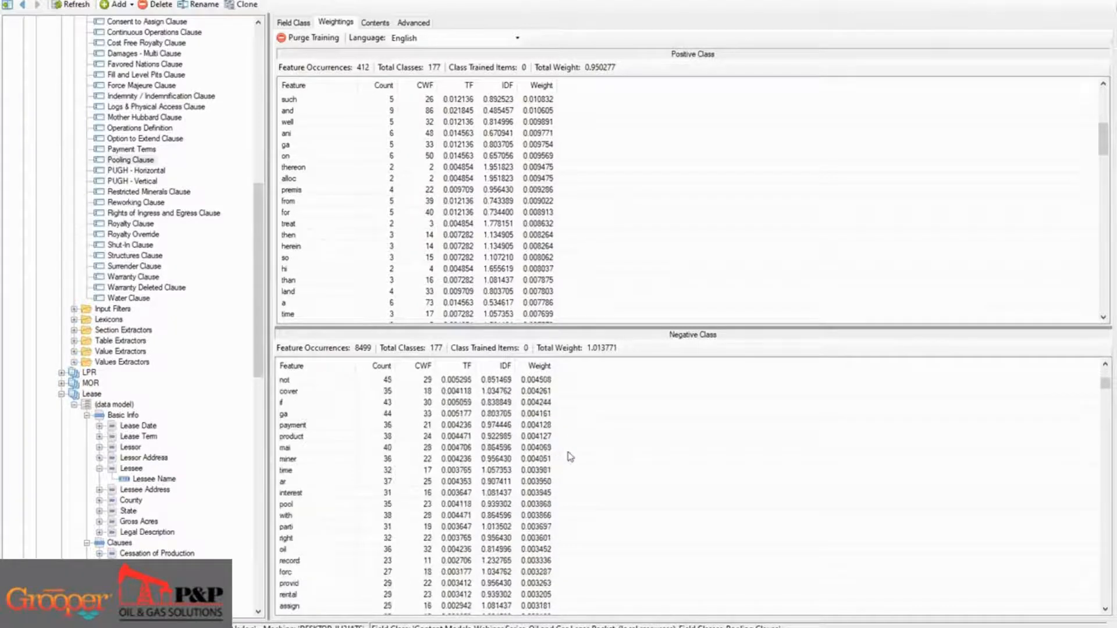
scroll(576, 442, down, 2)
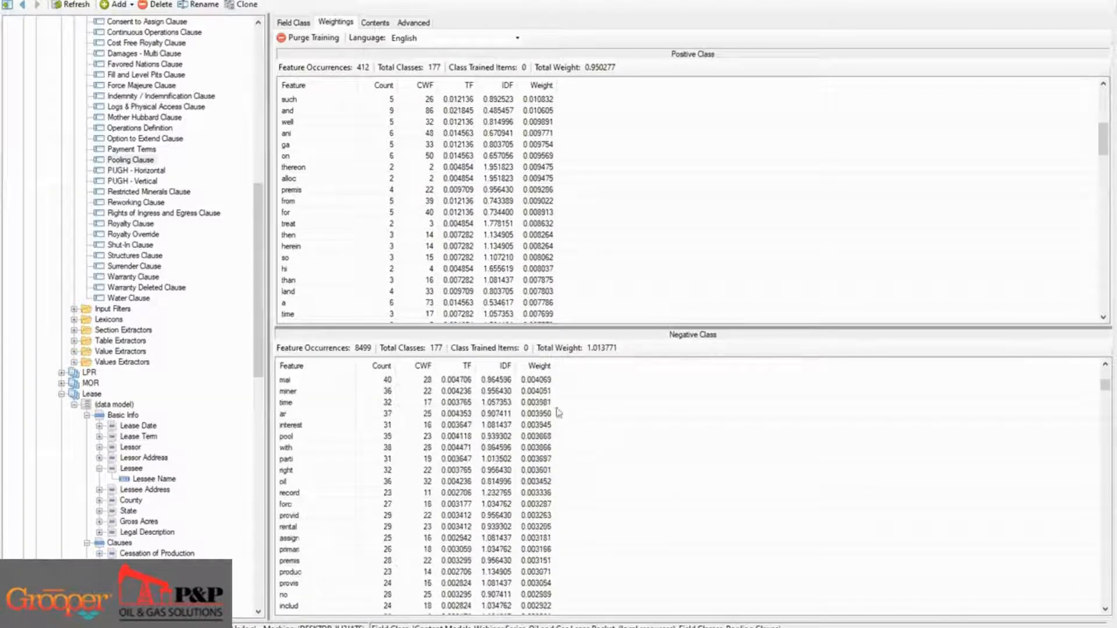
scroll(559, 413, up, 5)
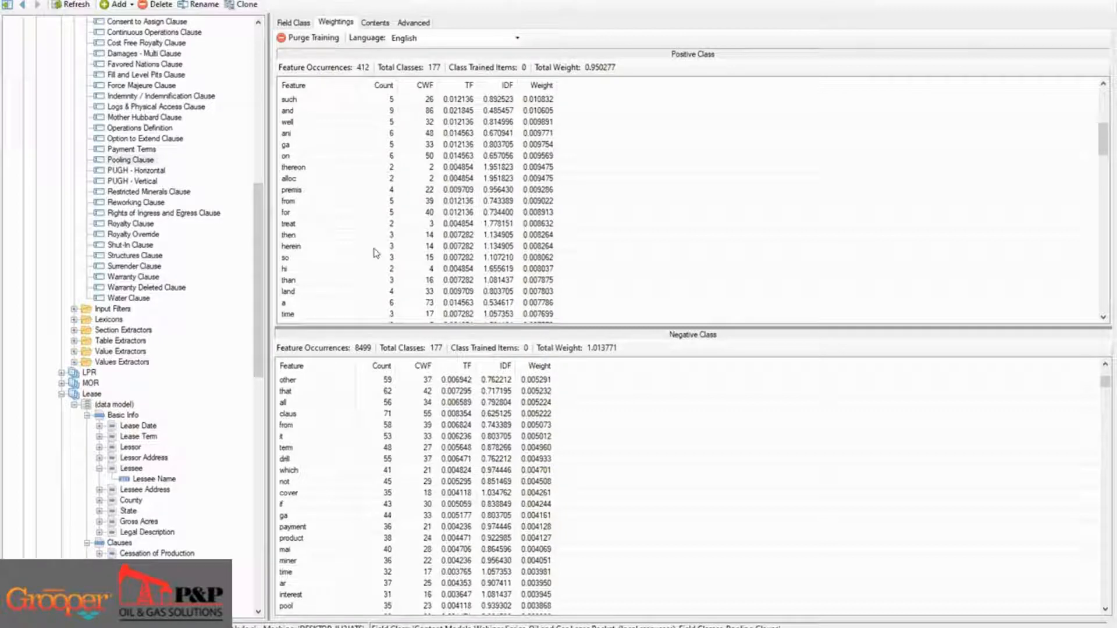
scroll(376, 253, down, 20)
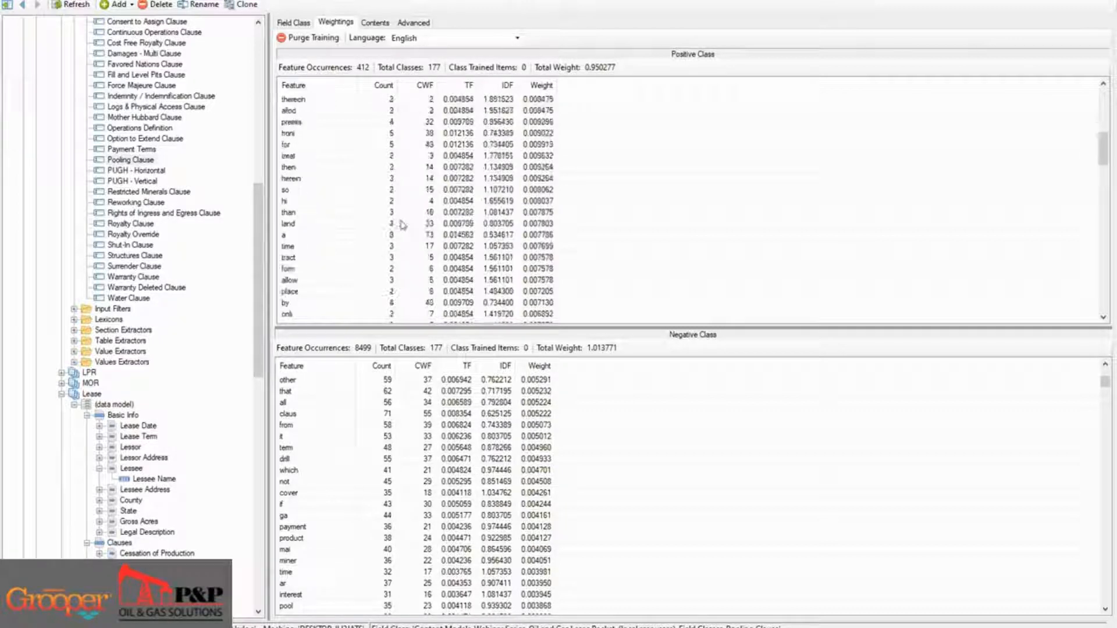
scroll(409, 227, up, 12)
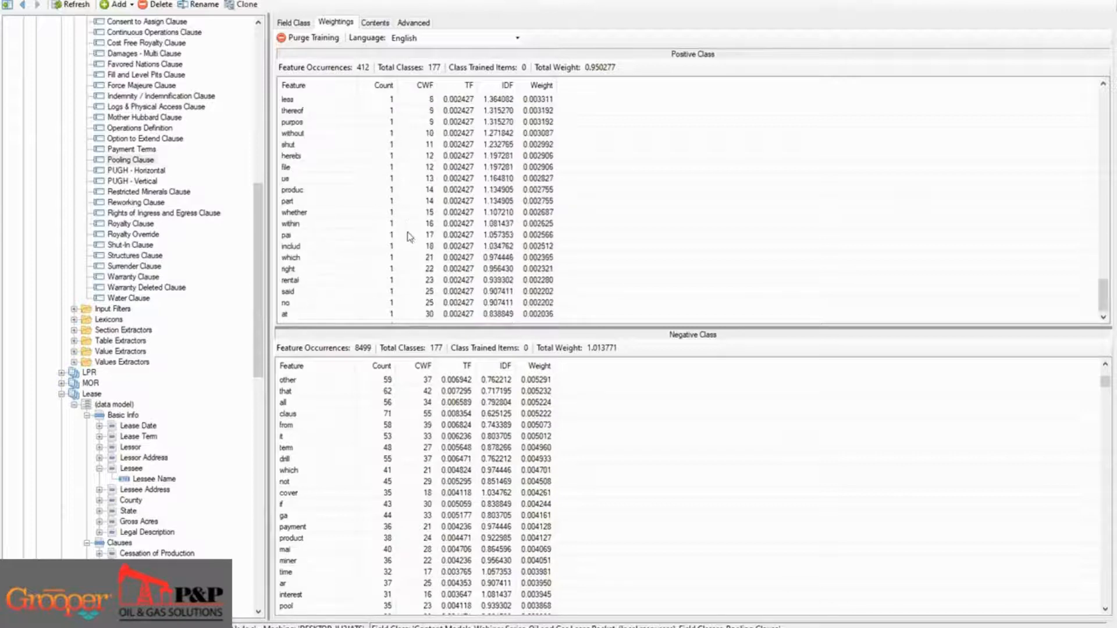
scroll(407, 233, up, 12)
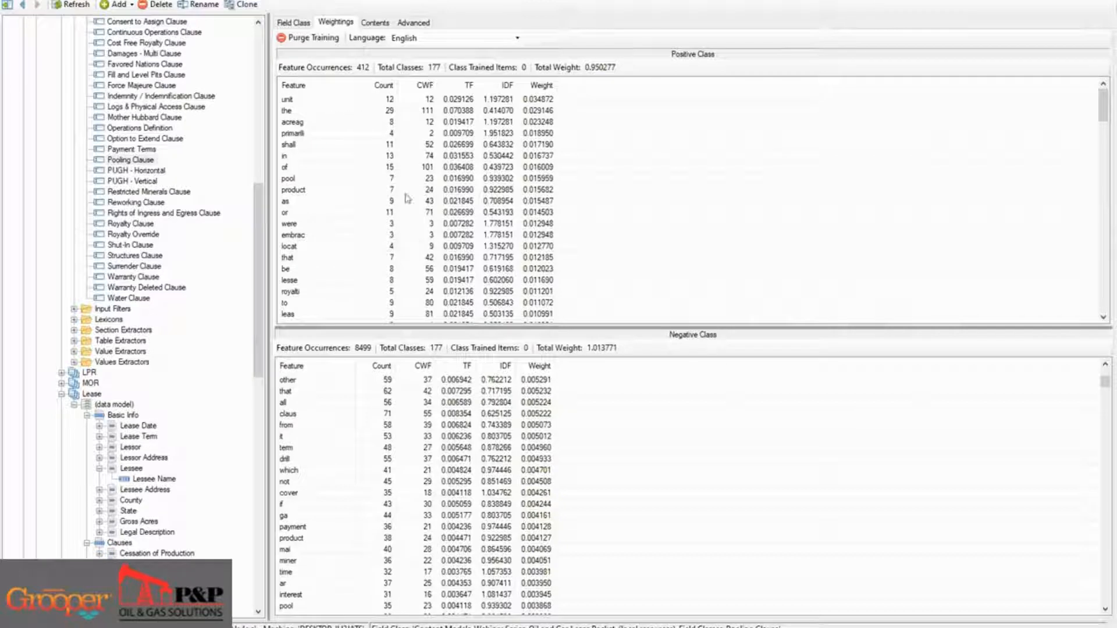
scroll(390, 187, down, 6)
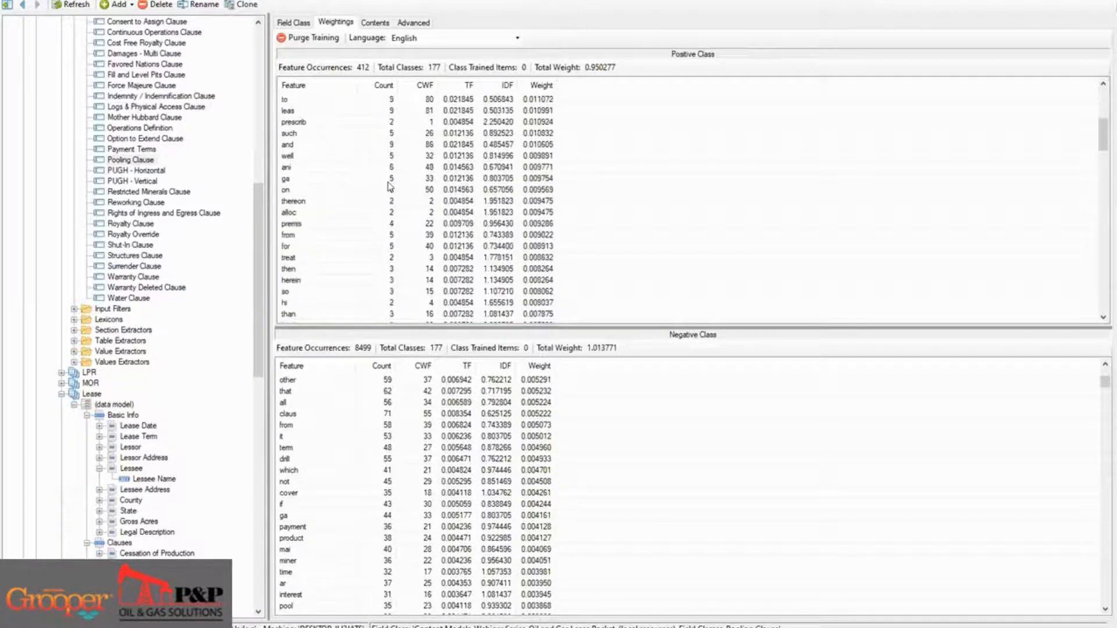
scroll(390, 189, up, 3)
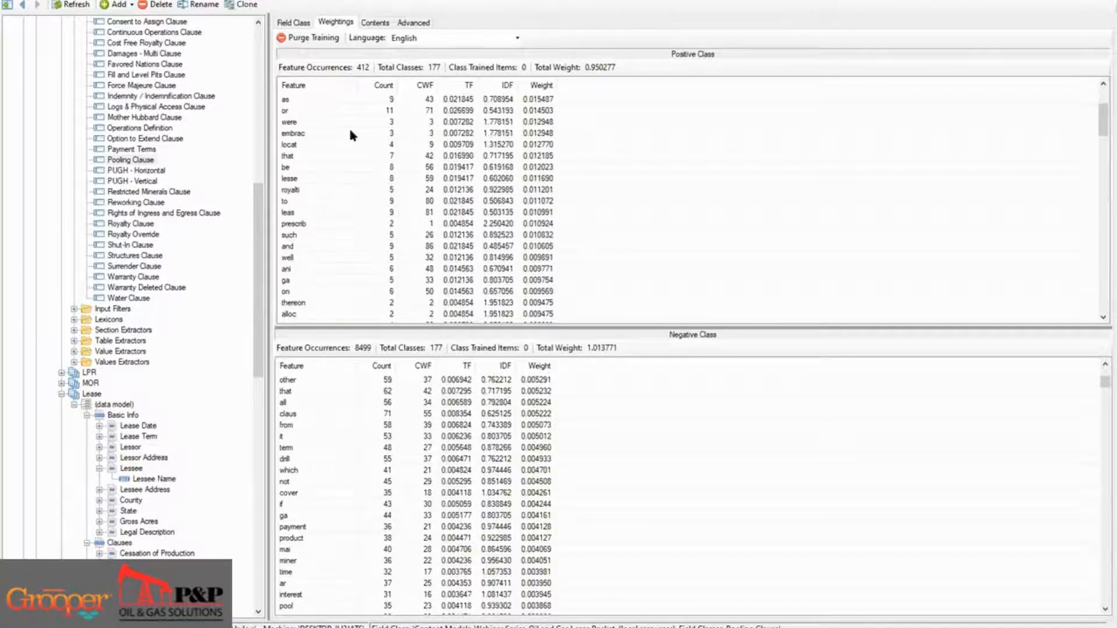
click(333, 111)
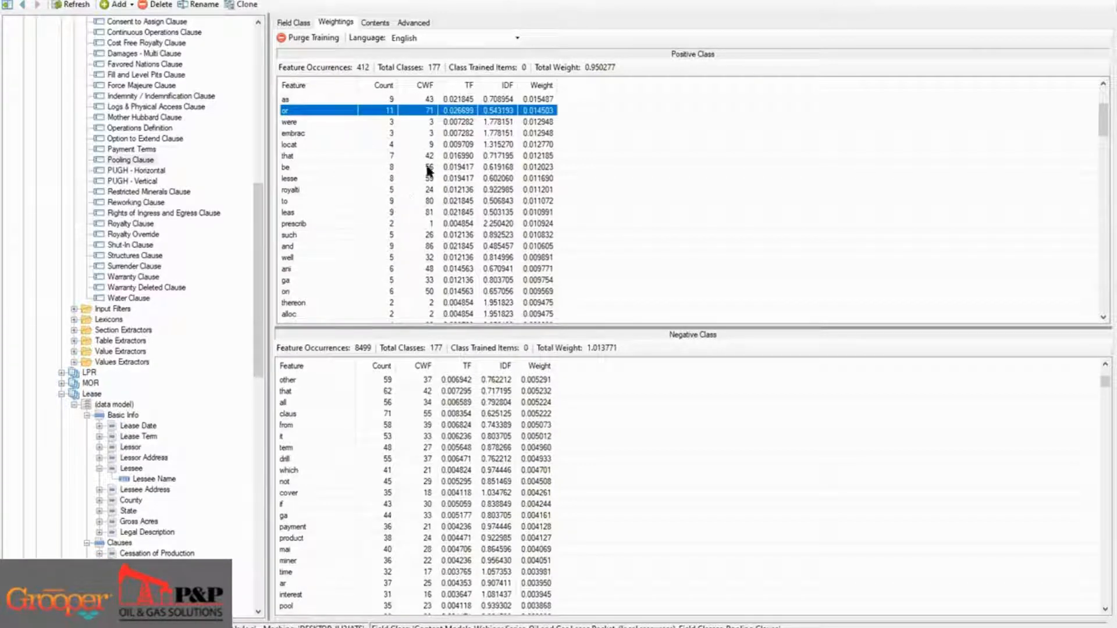
Return to the Pooling Clause's field class settings, view the Smooth IDF property and compare result paragraphs 4 and 35 on the lease.
click(298, 22)
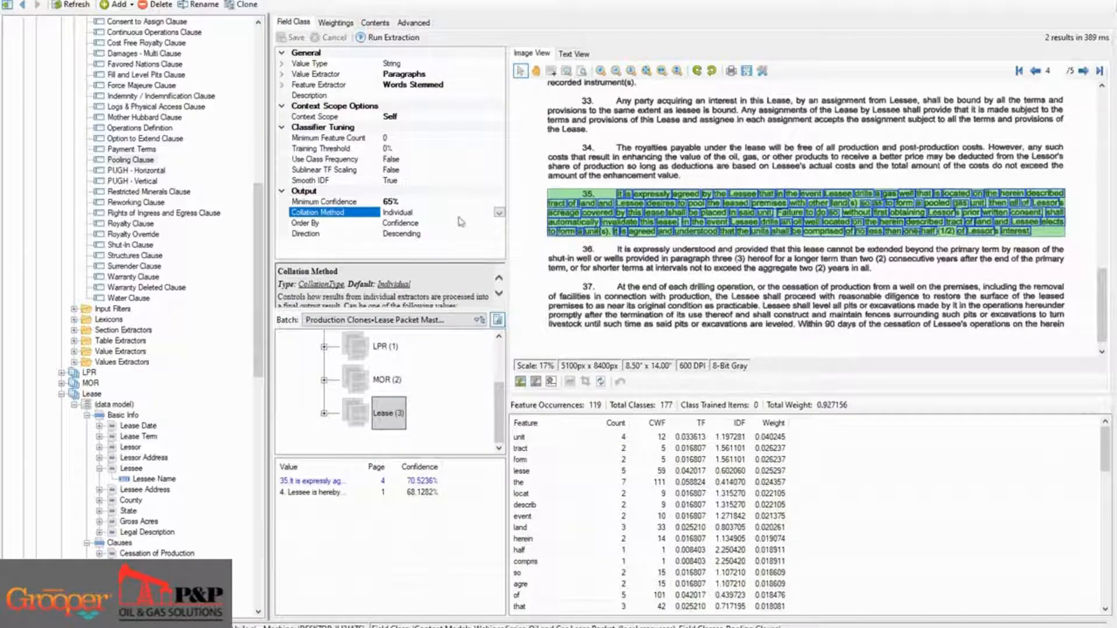
click(411, 179)
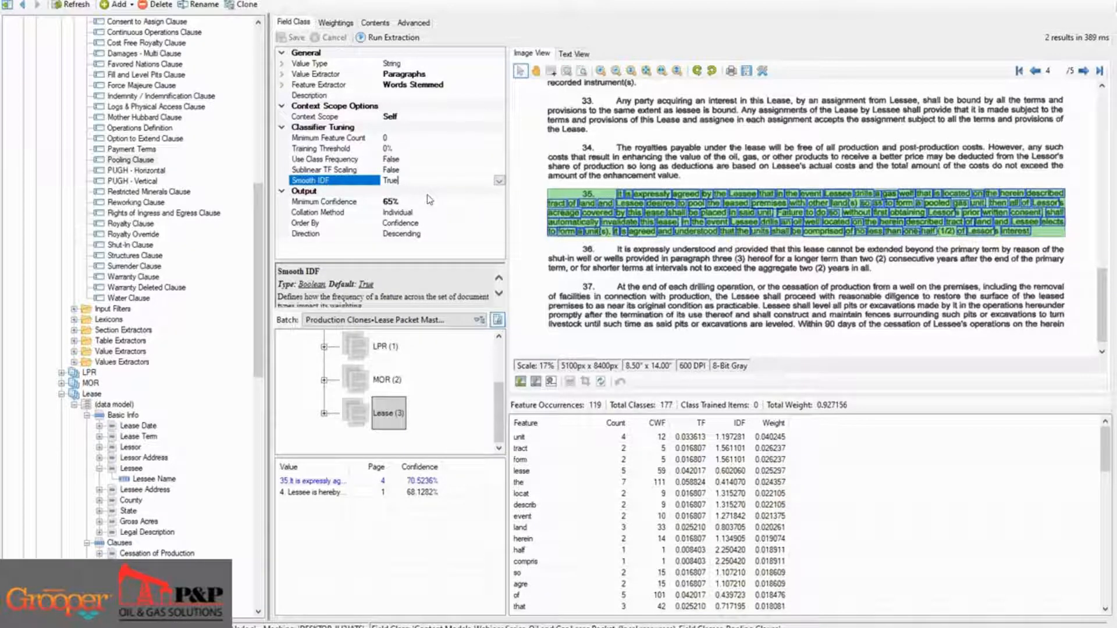
click(327, 493)
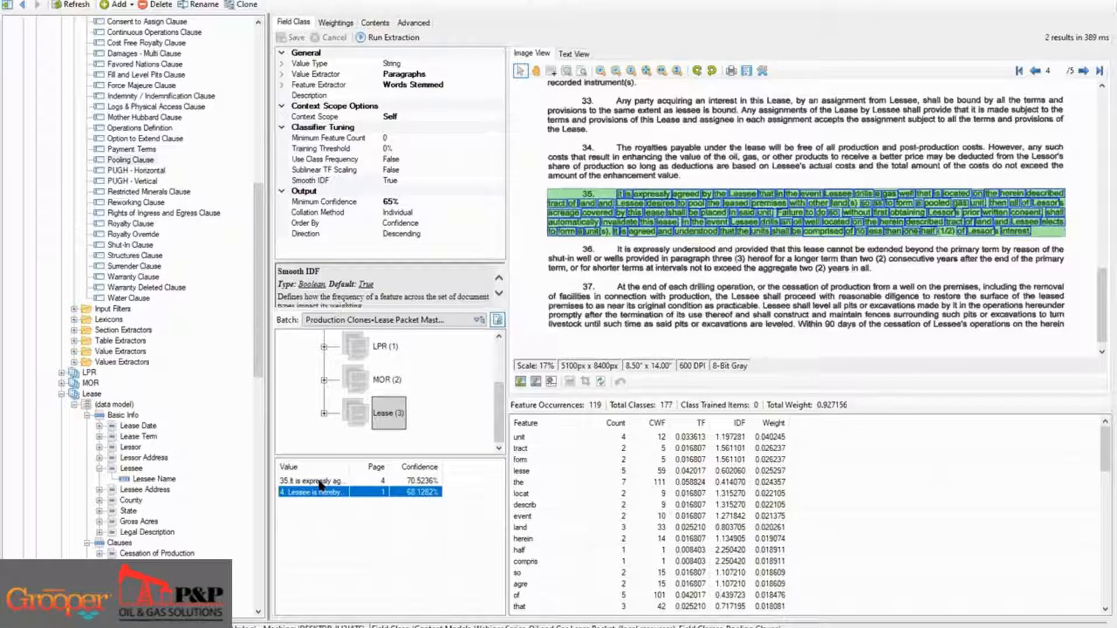
click(320, 481)
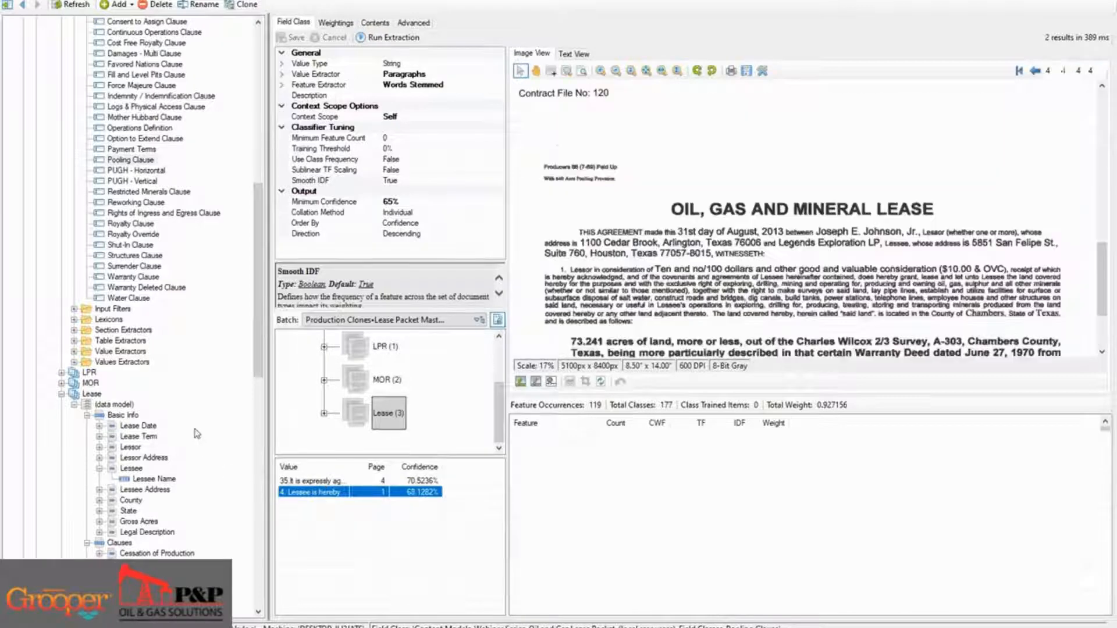
Look through the Basic Info and Clauses fields of the Lease data model.
scroll(198, 435, down, 4)
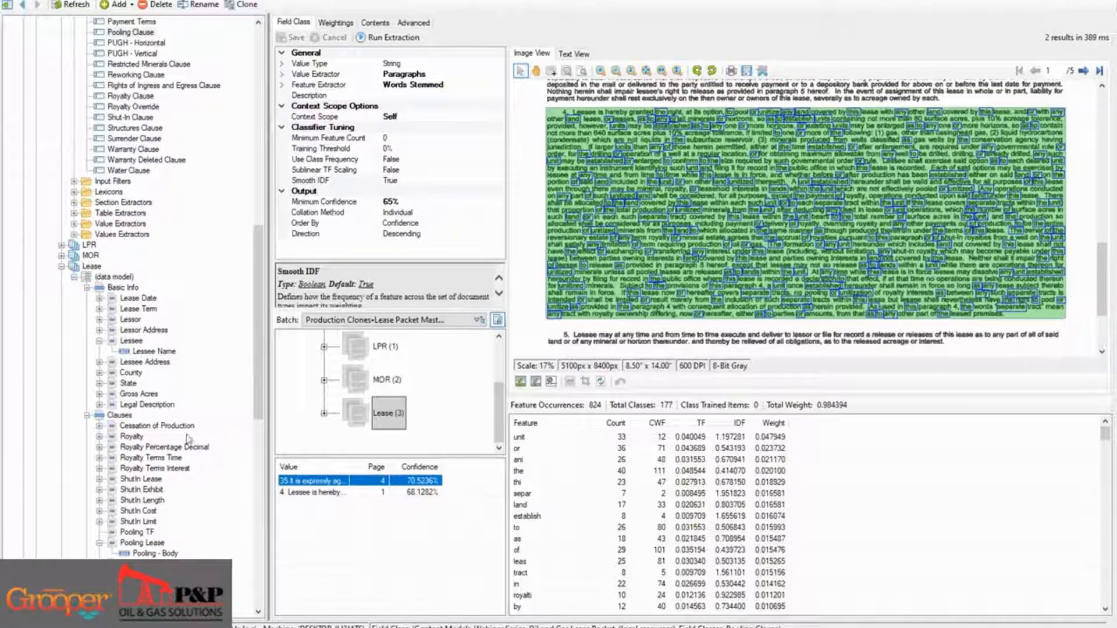
scroll(186, 436, down, 5)
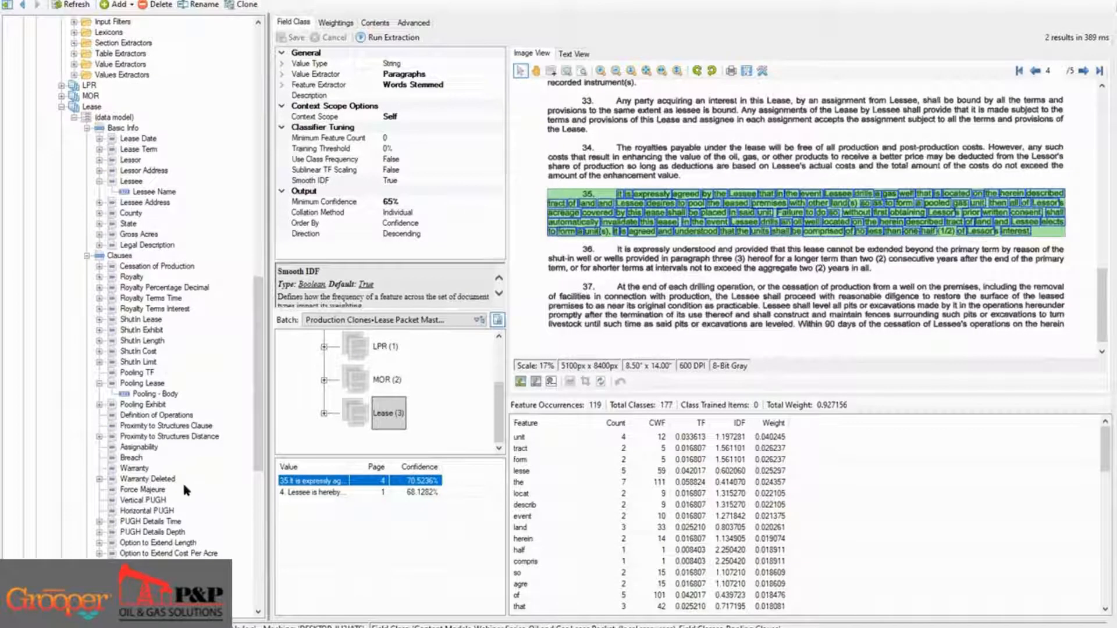
scroll(177, 391, down, 4)
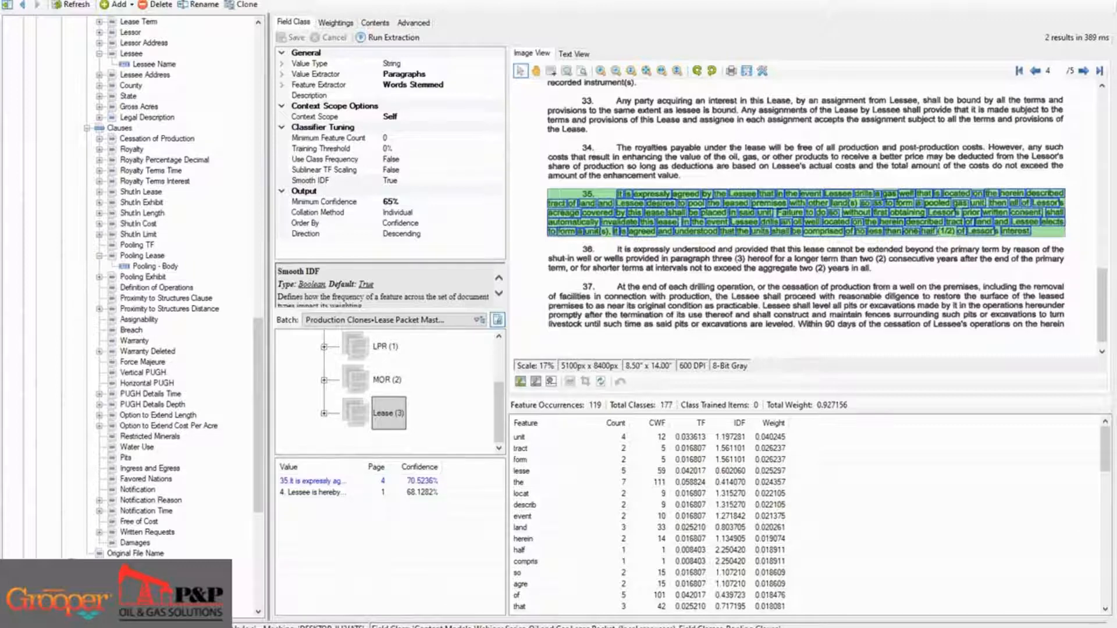
Switch to the Lease Data.xlsx workbook in Excel and select the Lease Date value in row 2.
click(578, 622)
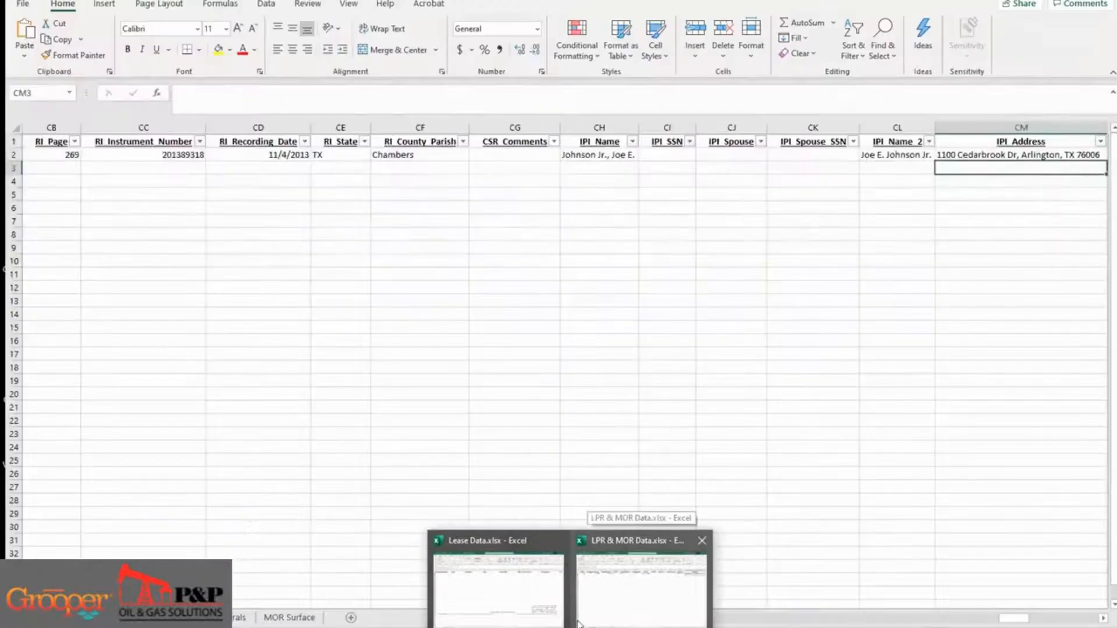
click(543, 608)
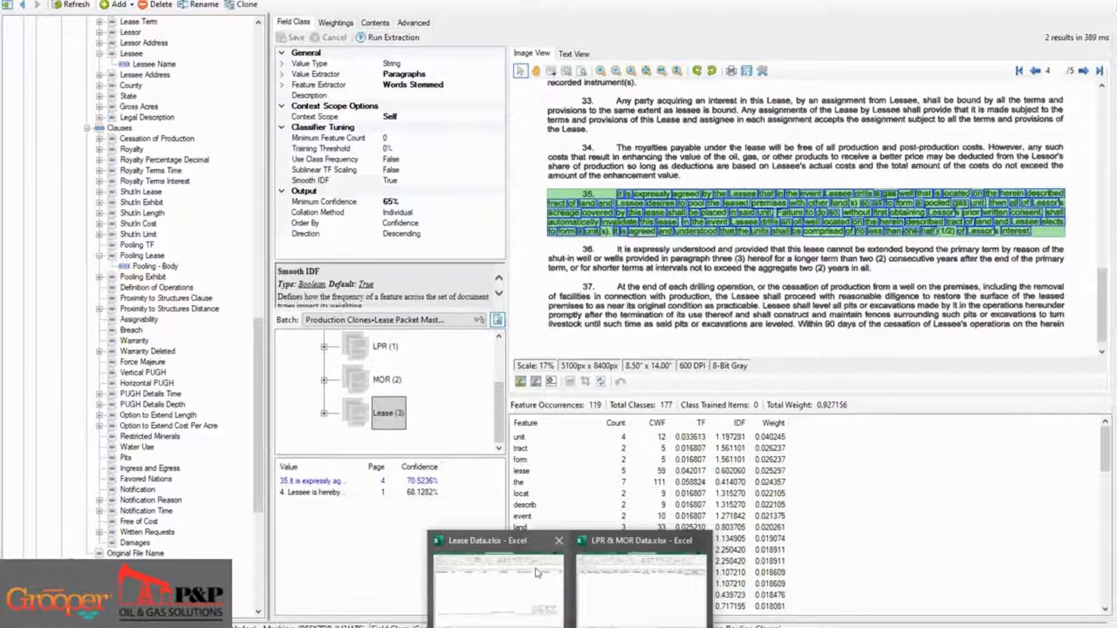
mouse_move(525, 573)
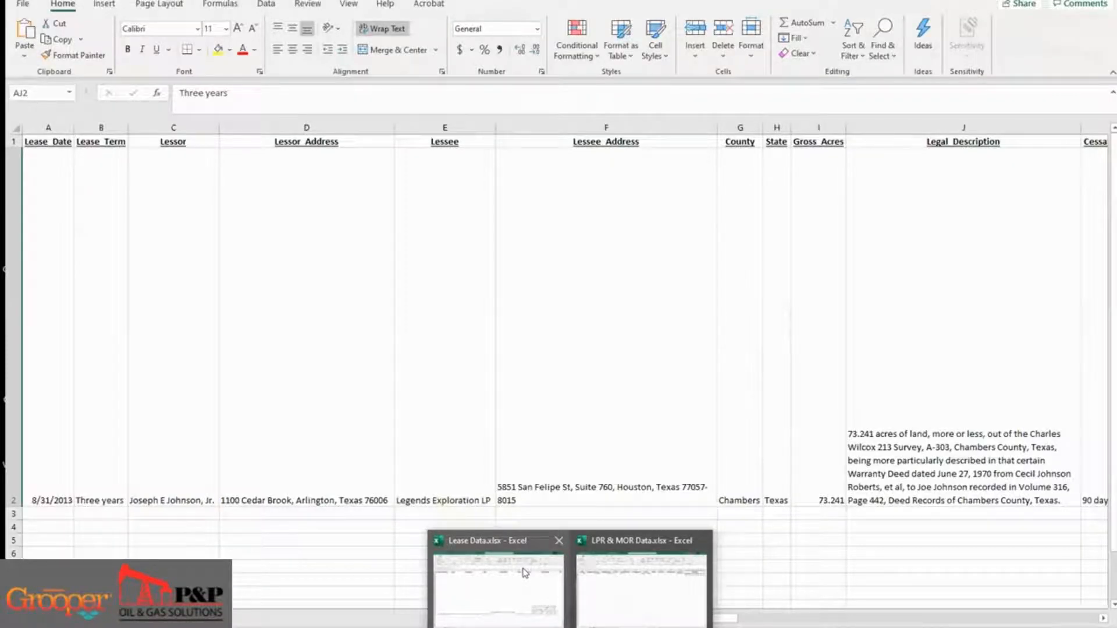
click(525, 573)
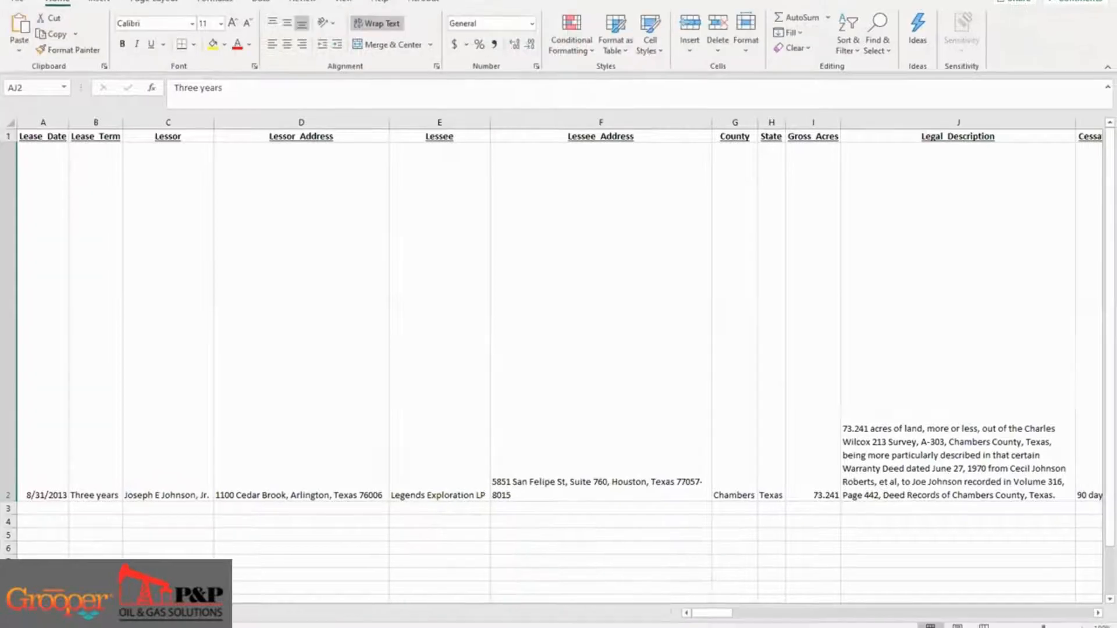
click(675, 605)
click(50, 242)
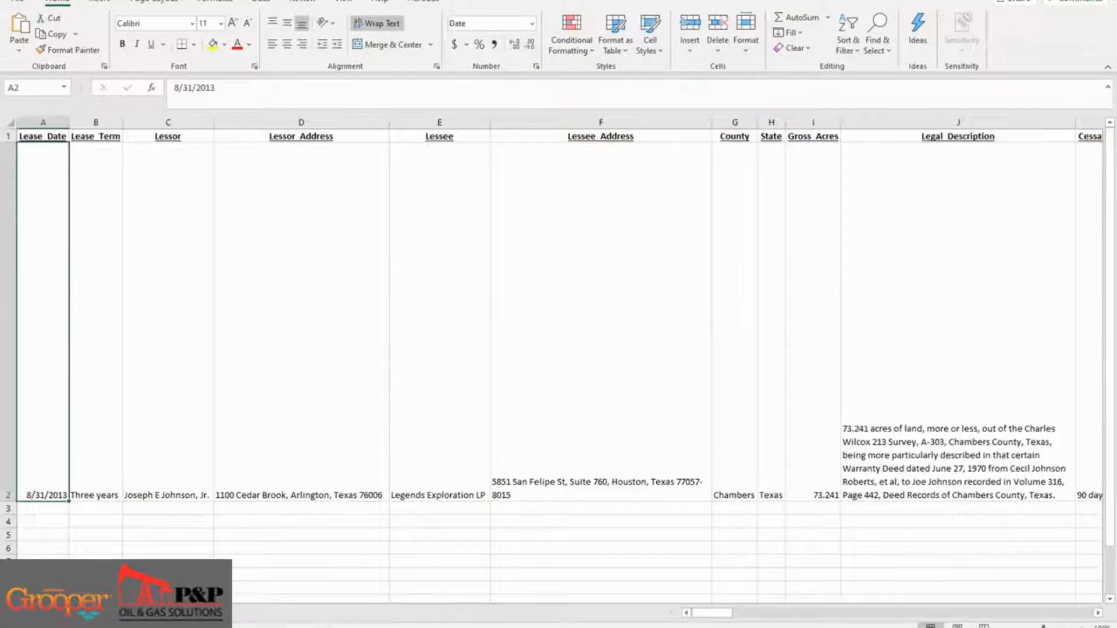
mouse_move(407, 625)
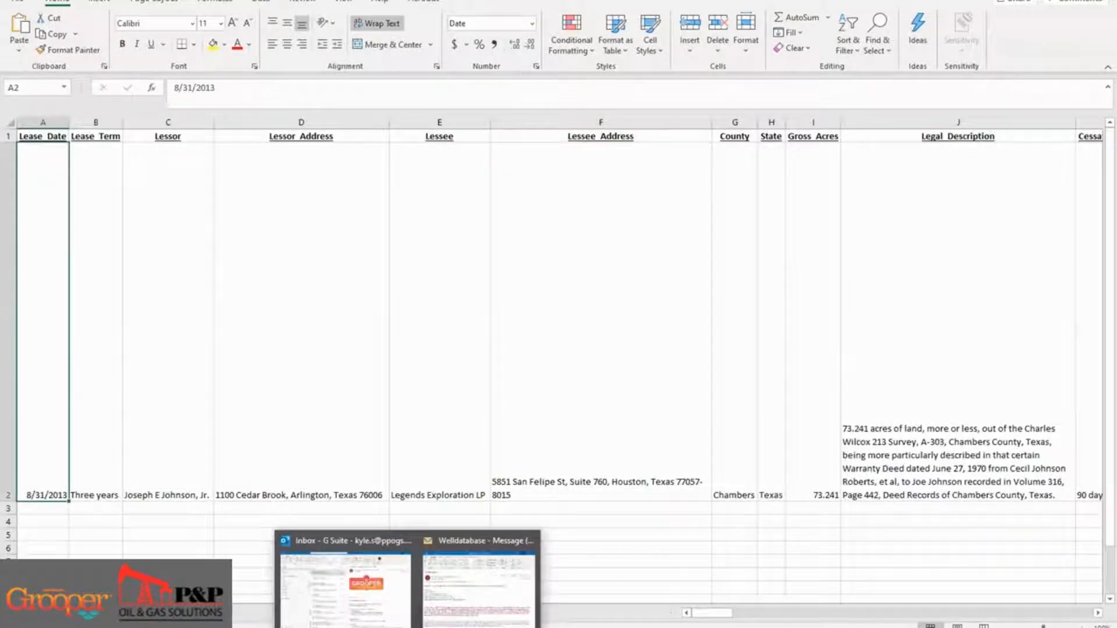
mouse_move(538, 625)
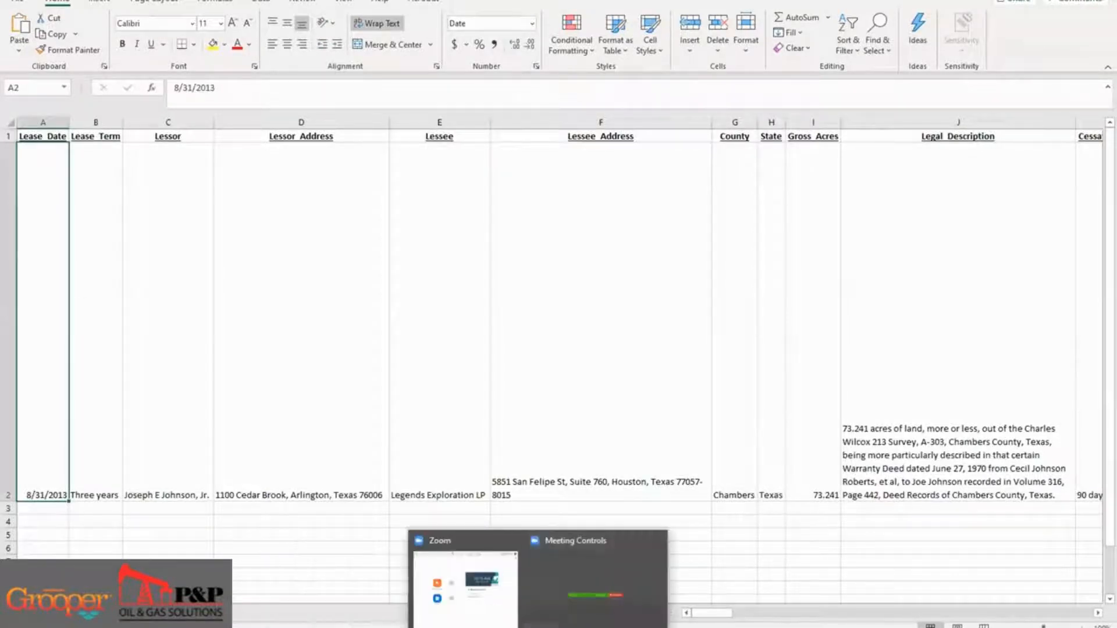
click(431, 626)
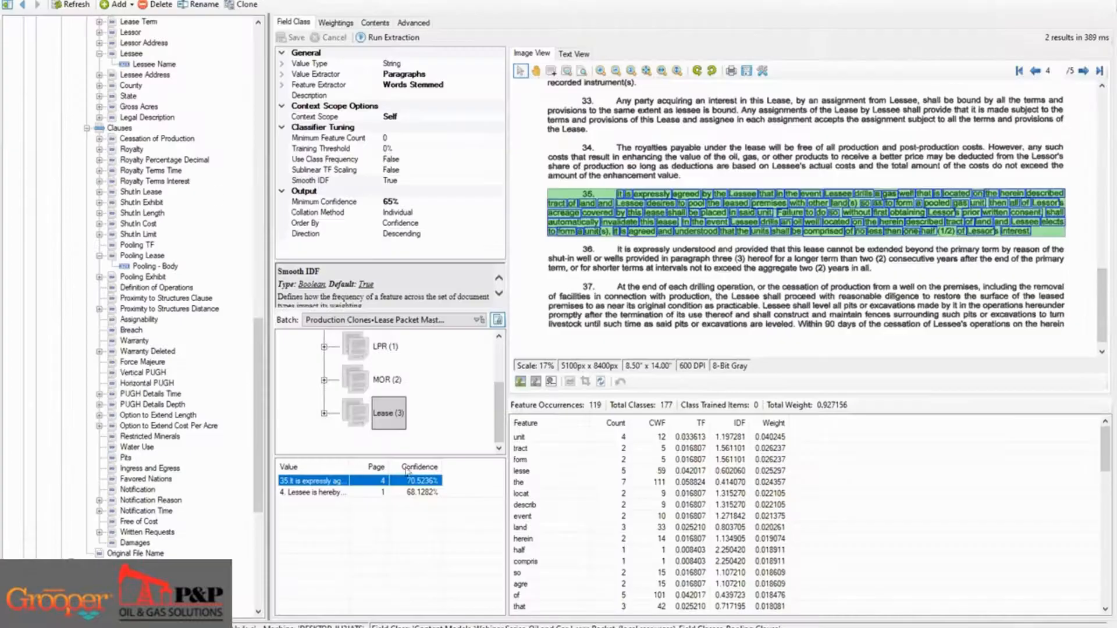
scroll(198, 229, up, 20)
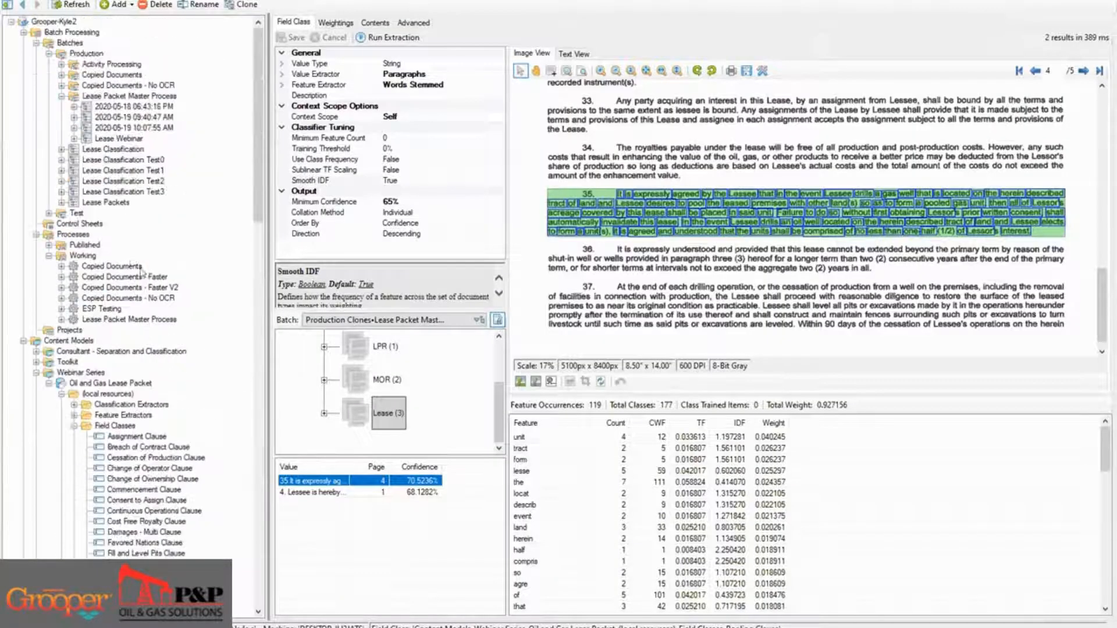
click(111, 138)
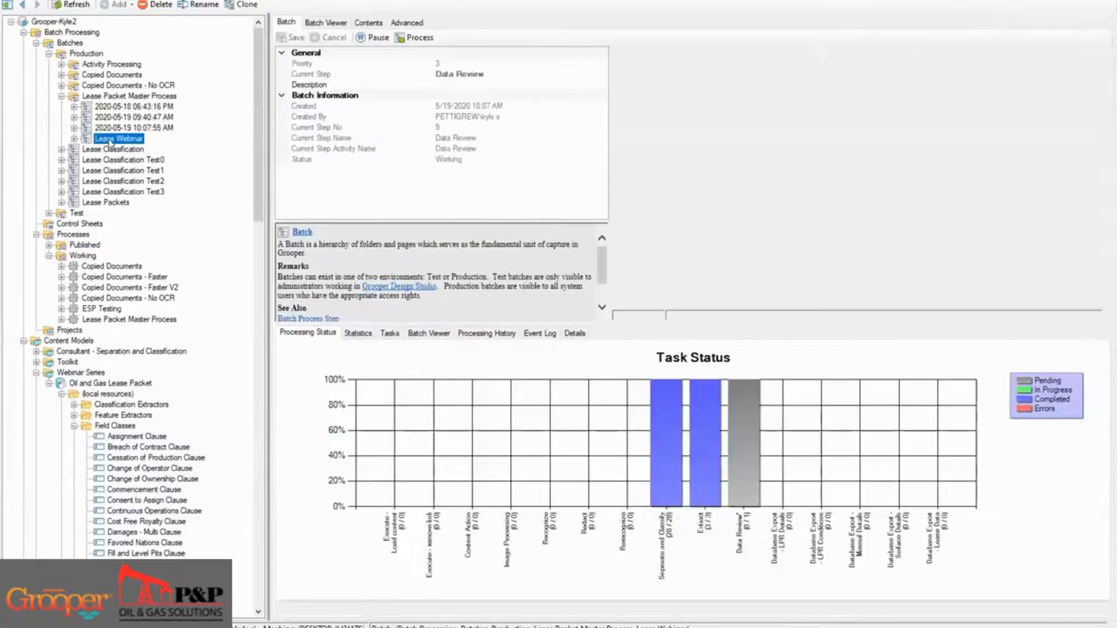
click(110, 128)
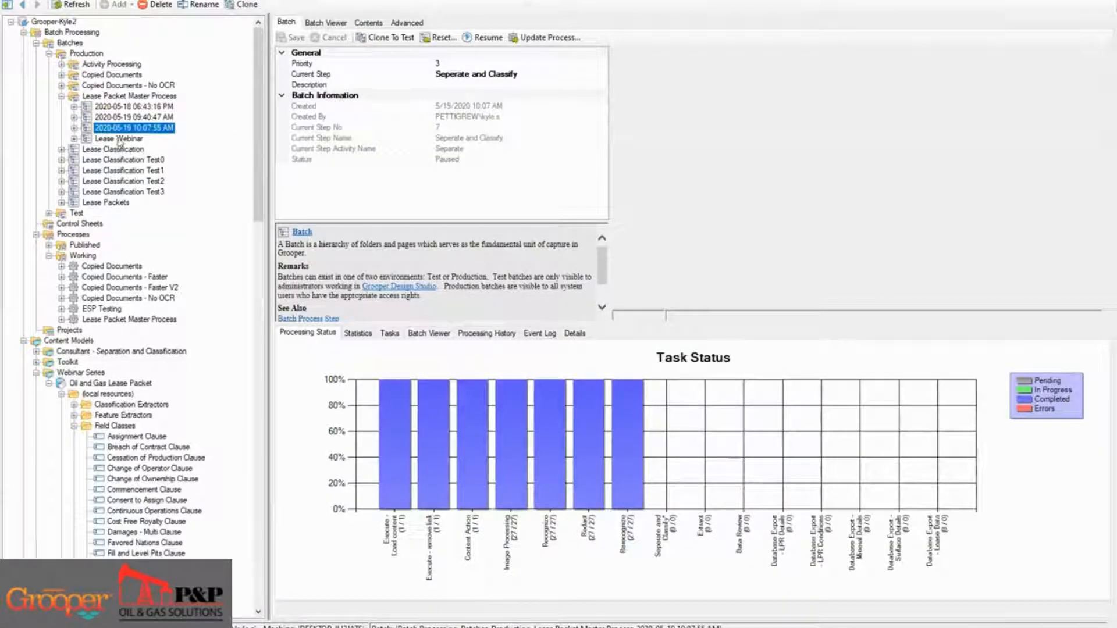
click(125, 117)
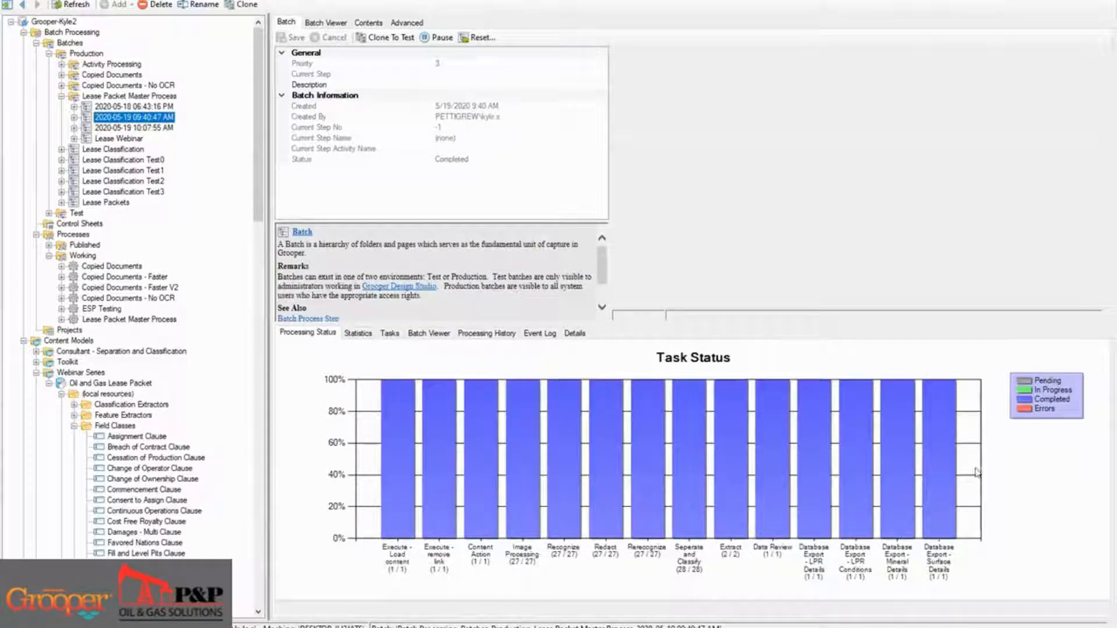
click(120, 138)
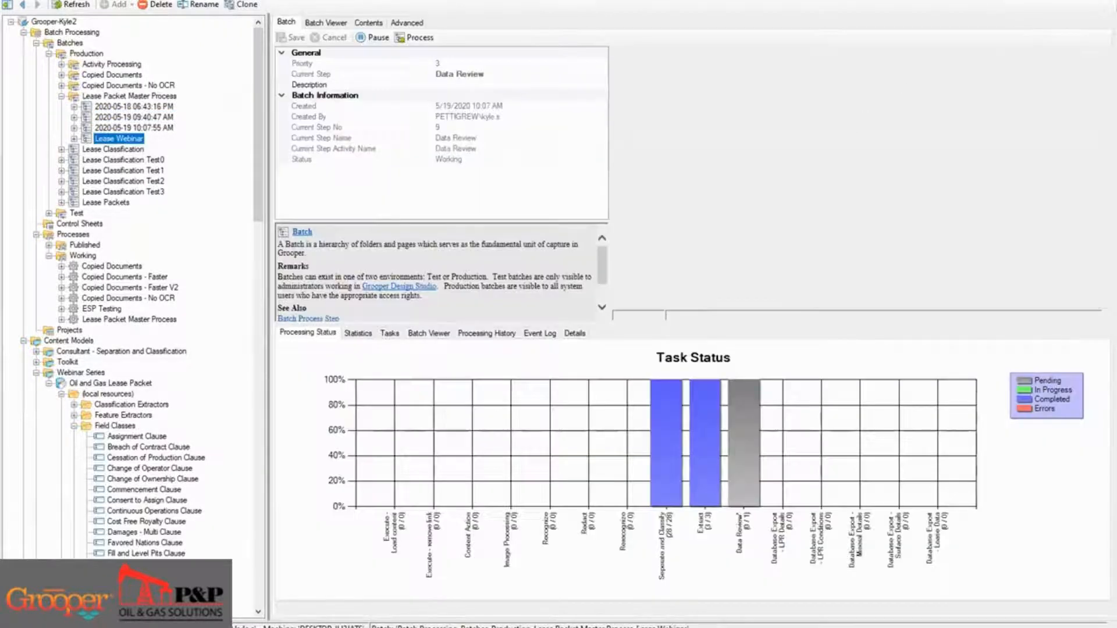
Switch to Excel, select the II_Instrument_Date column in LPR & MOR Data.xlsx and place that window over the lower part of Lease Data.xlsx.
key(alt+Tab)
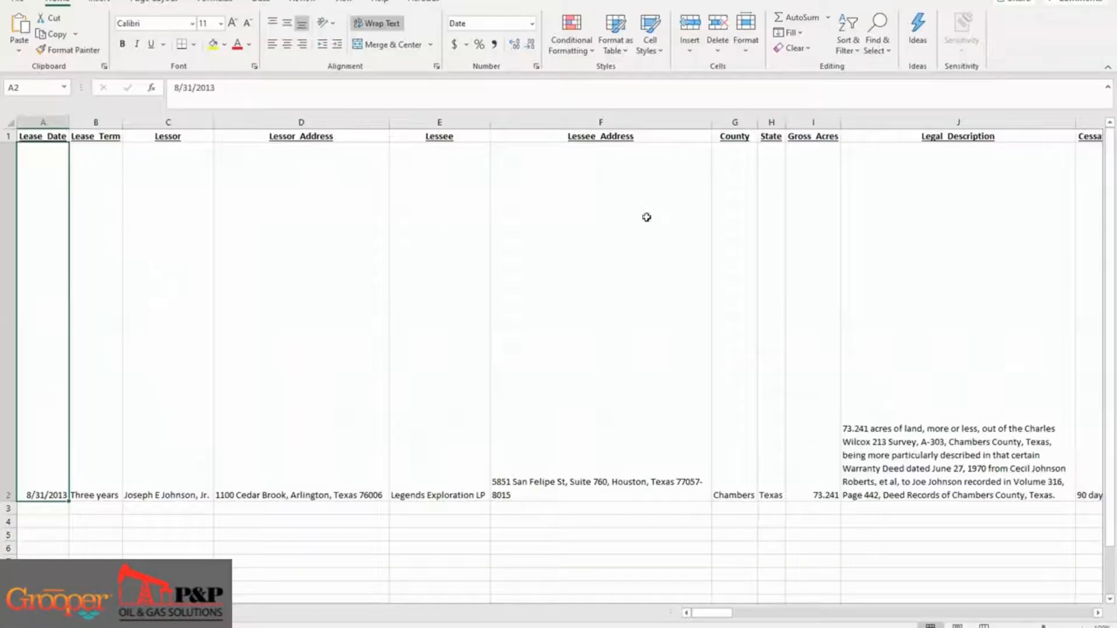
click(8, 320)
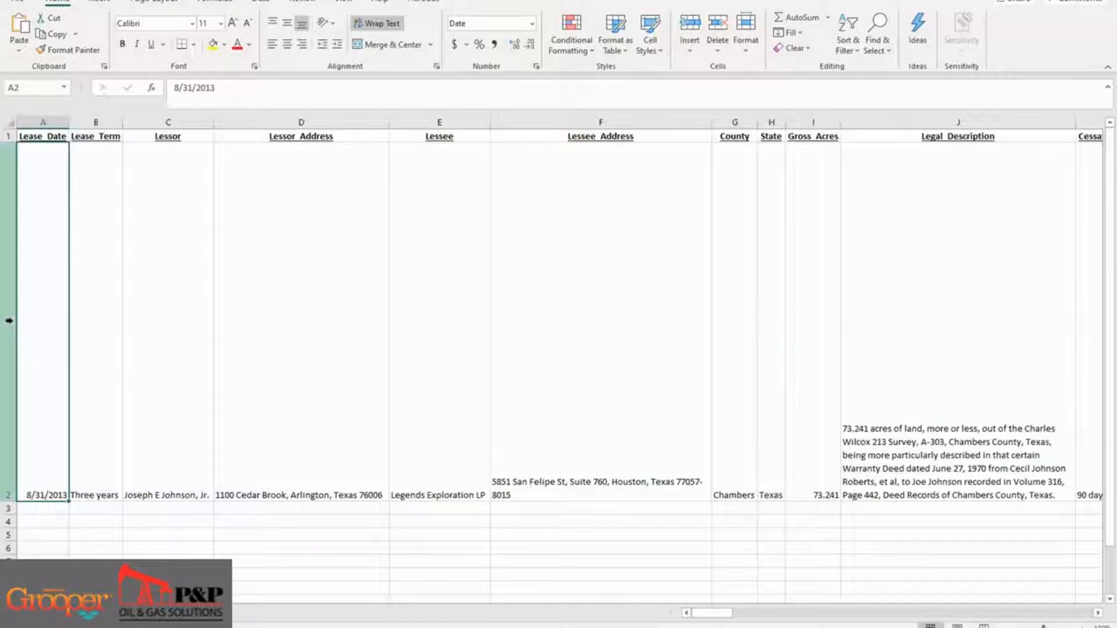
click(33, 331)
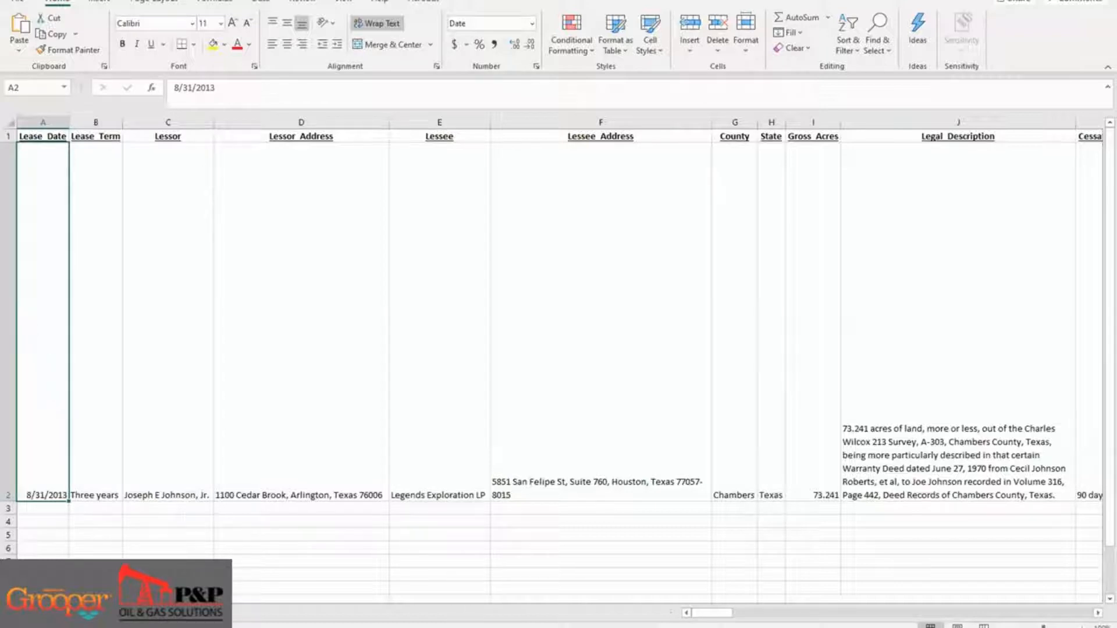
click(591, 610)
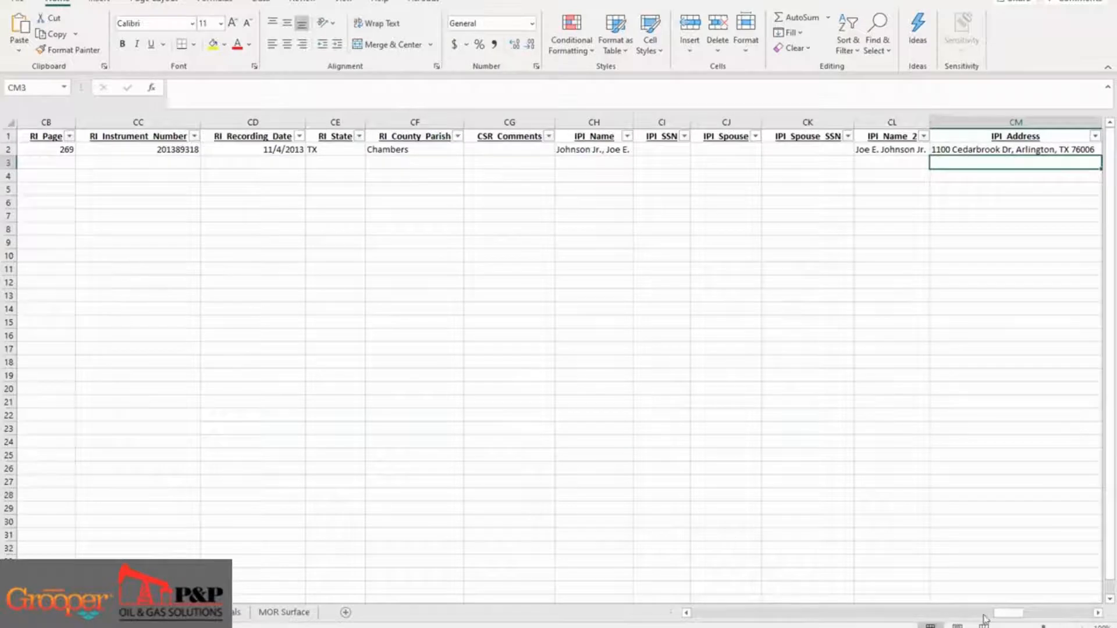
drag(995, 614, 704, 613)
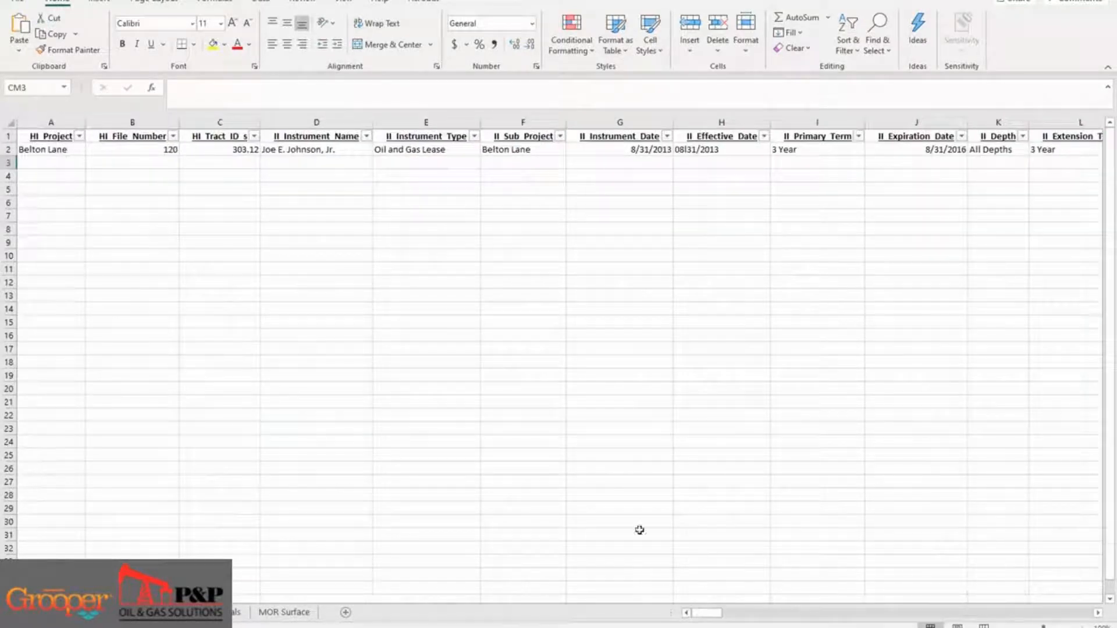
click(604, 121)
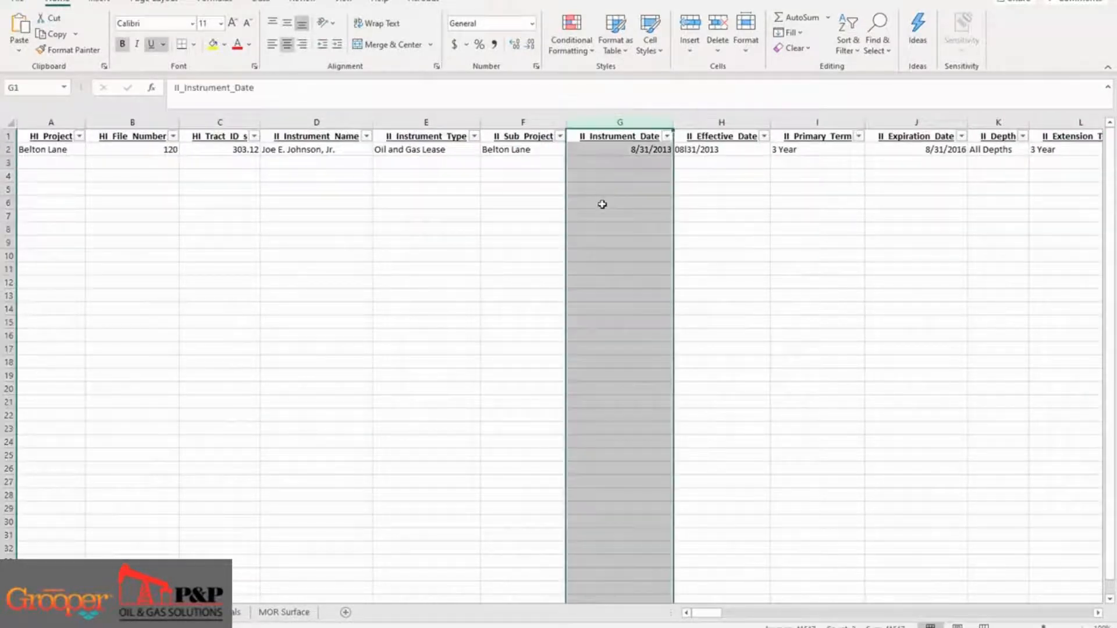
drag(635, 1, 720, 51)
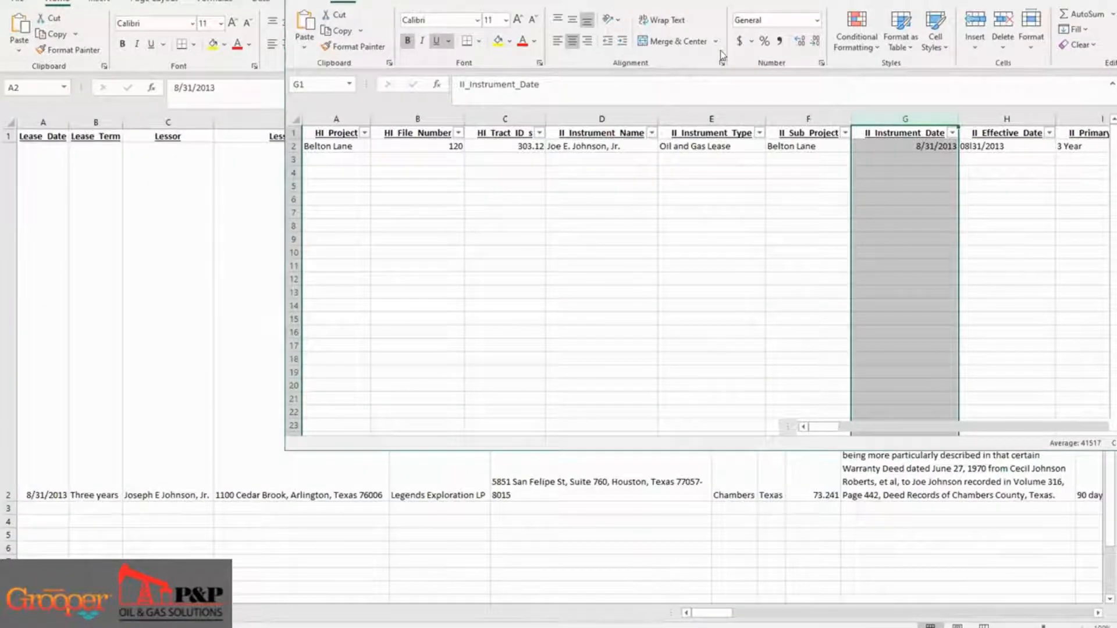
drag(721, 51, 681, 387)
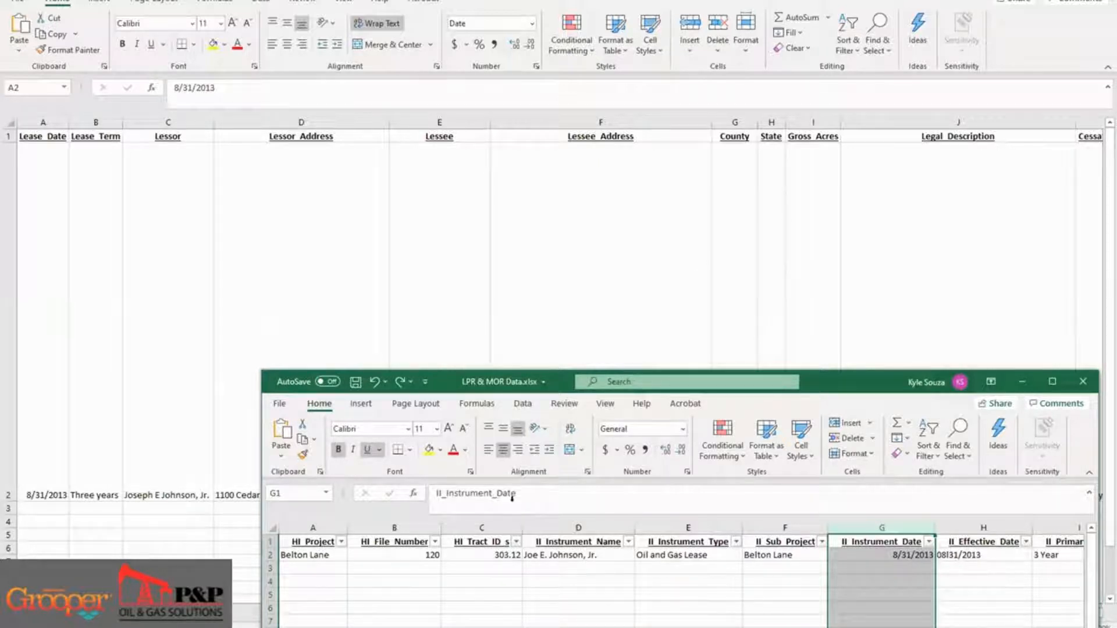
Check the instrument name and primary term in LPR & MOR Data.xlsx against the Lease Term in Lease Data.xlsx.
click(573, 555)
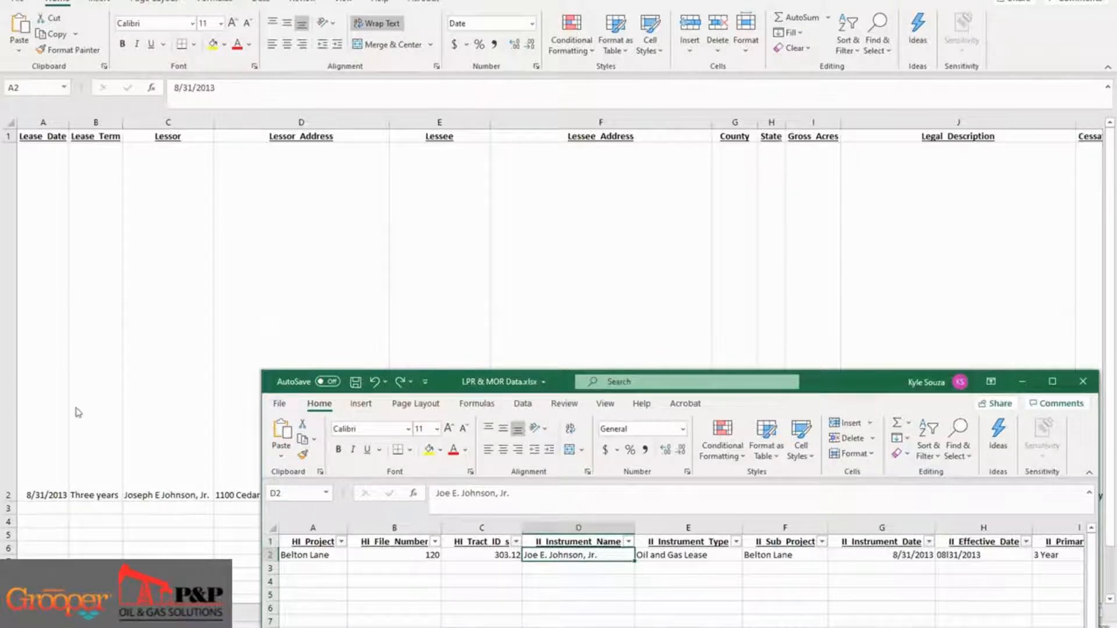
click(70, 171)
click(89, 174)
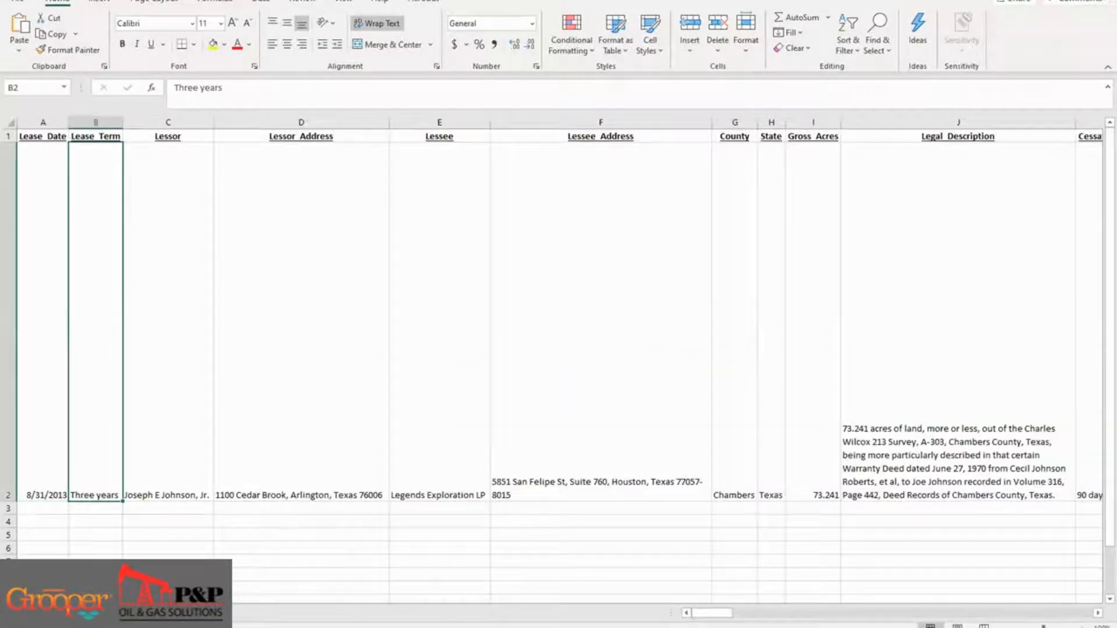
mouse_move(673, 595)
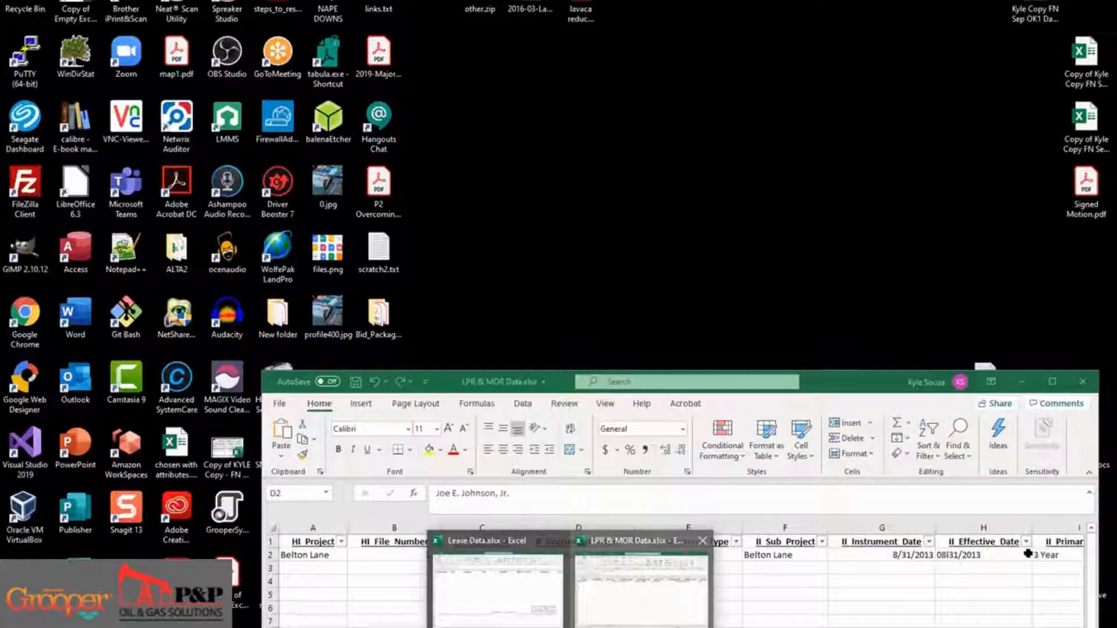
click(675, 596)
click(1047, 555)
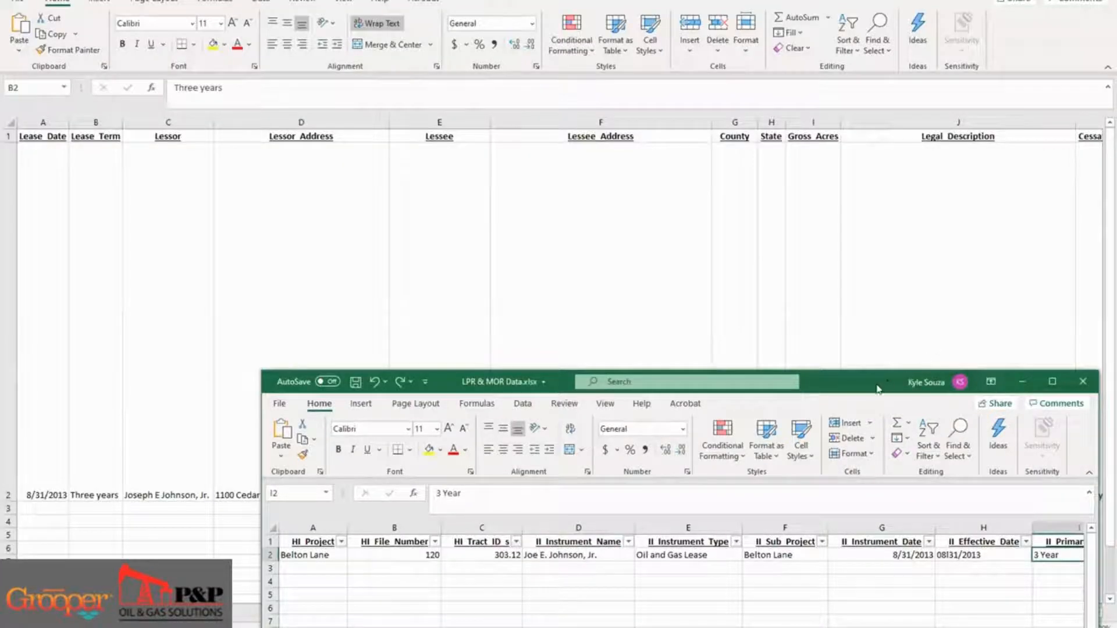
Move the LPR & MOR Data.xlsx window up, view the LPR columns through Amount Per Acre and minimize the window.
drag(878, 389, 775, 110)
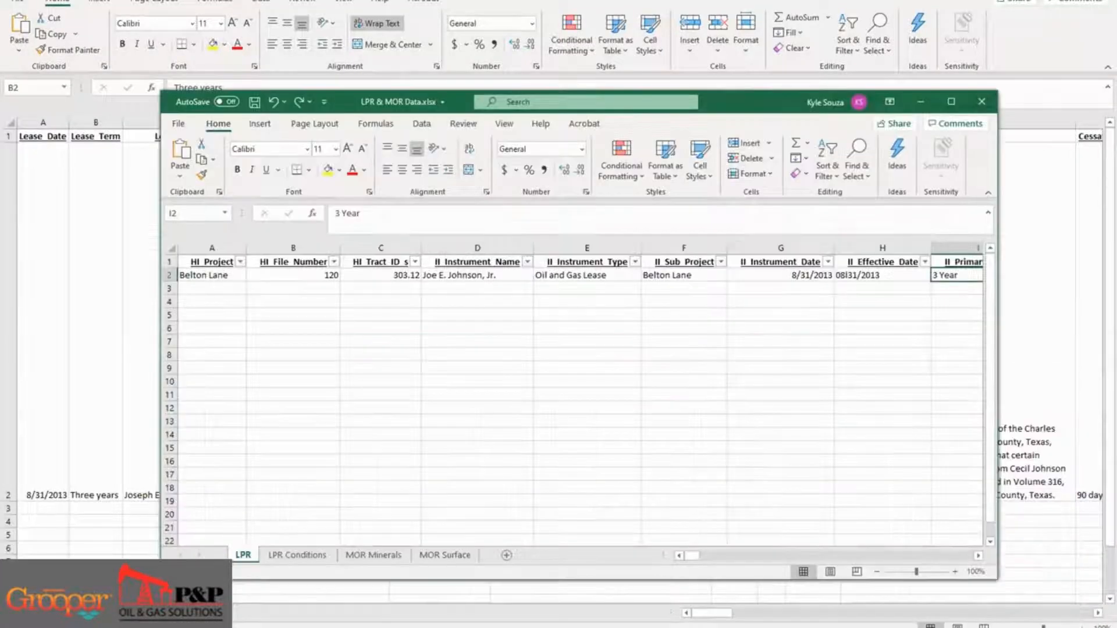
click(979, 555)
click(979, 556)
click(979, 556)
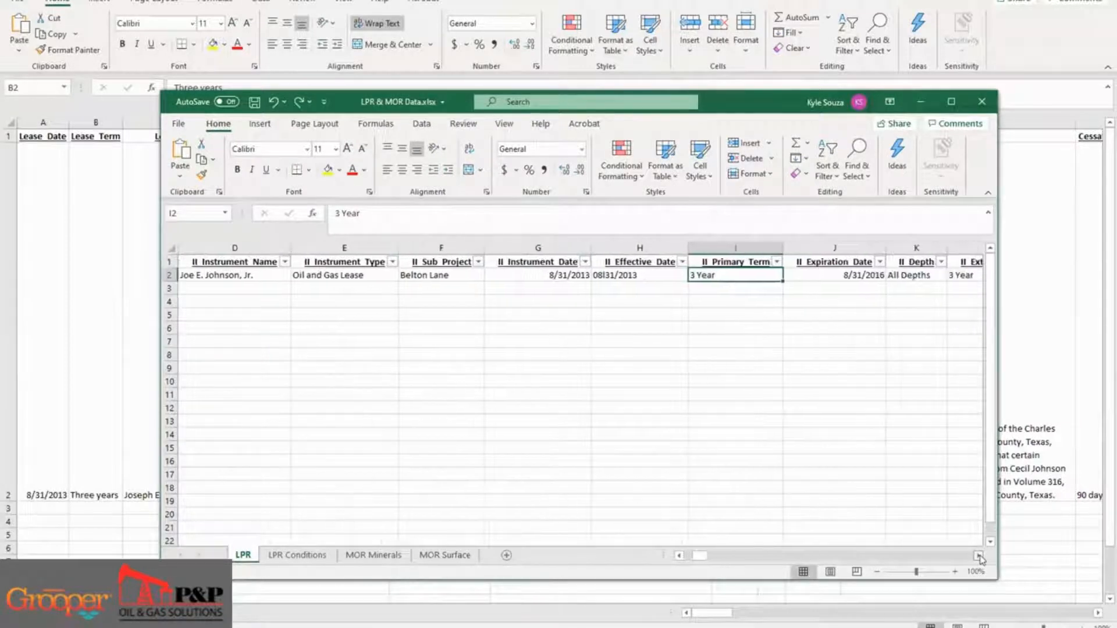
click(979, 555)
click(979, 555)
click(979, 555)
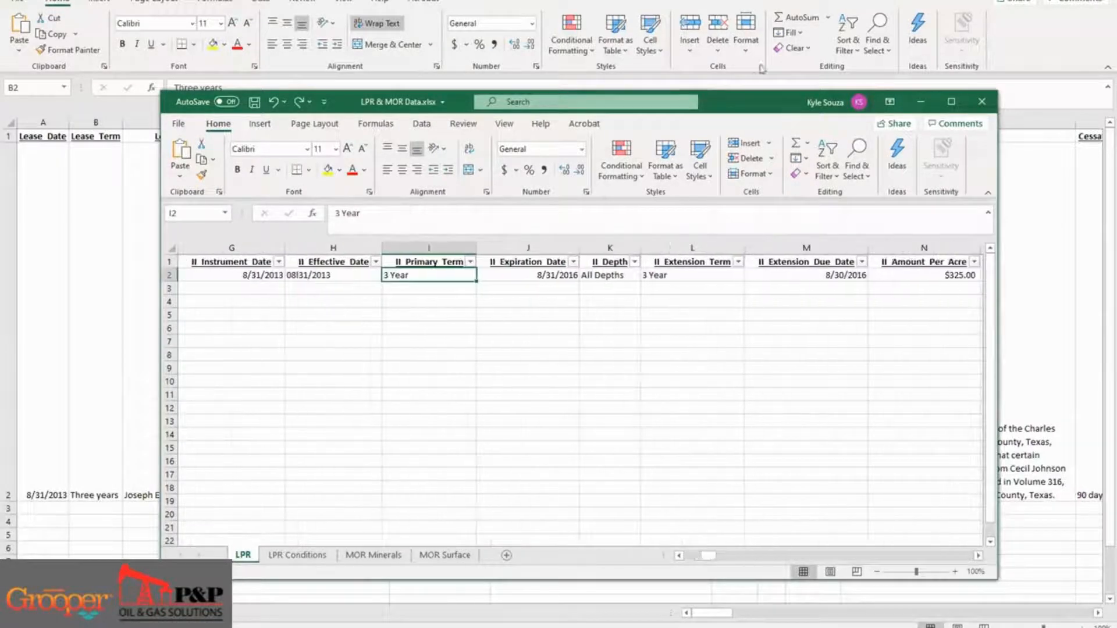
drag(760, 105, 765, 110)
click(925, 107)
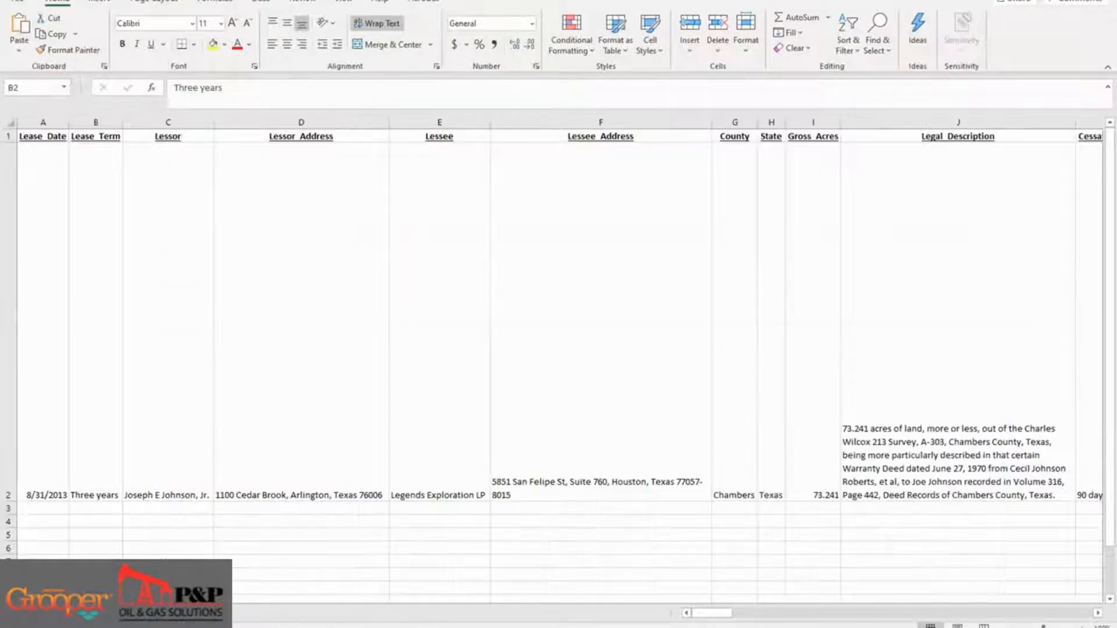
Review the exported lease clause columns in Lease Data.xlsx from the PUGH details through Notification.
drag(712, 614, 969, 594)
click(777, 322)
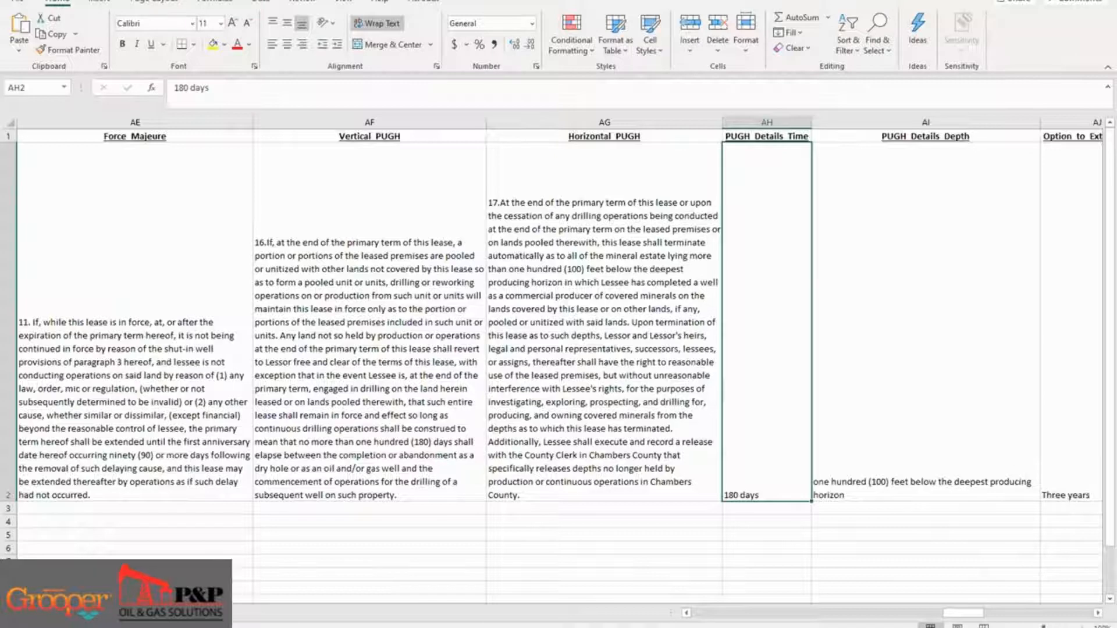
scroll(558, 349, right, 2)
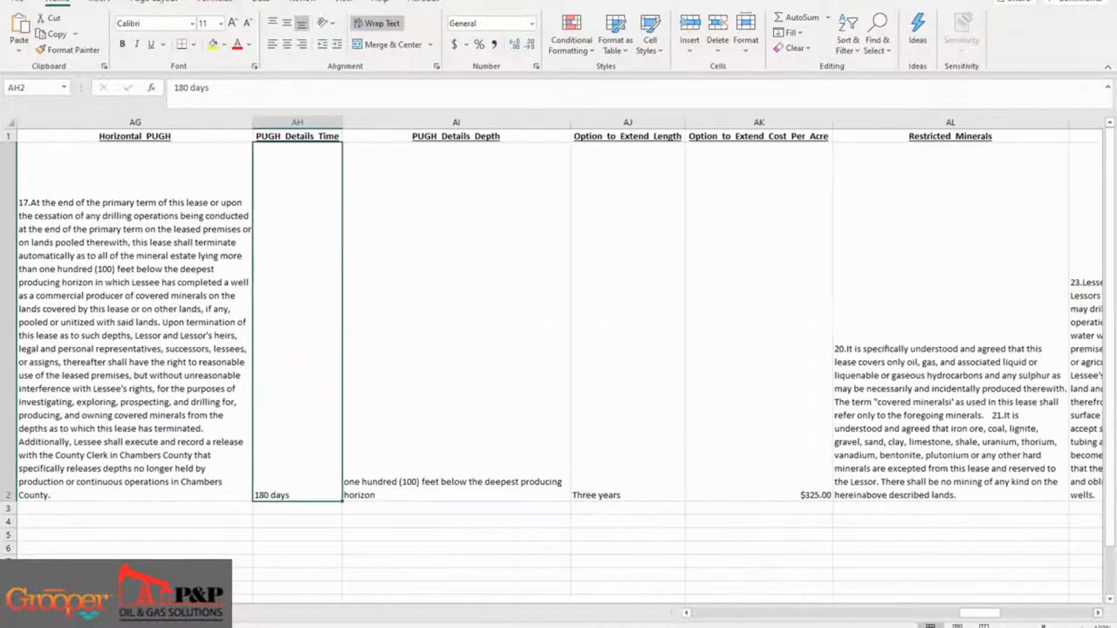
scroll(558, 349, right, 7)
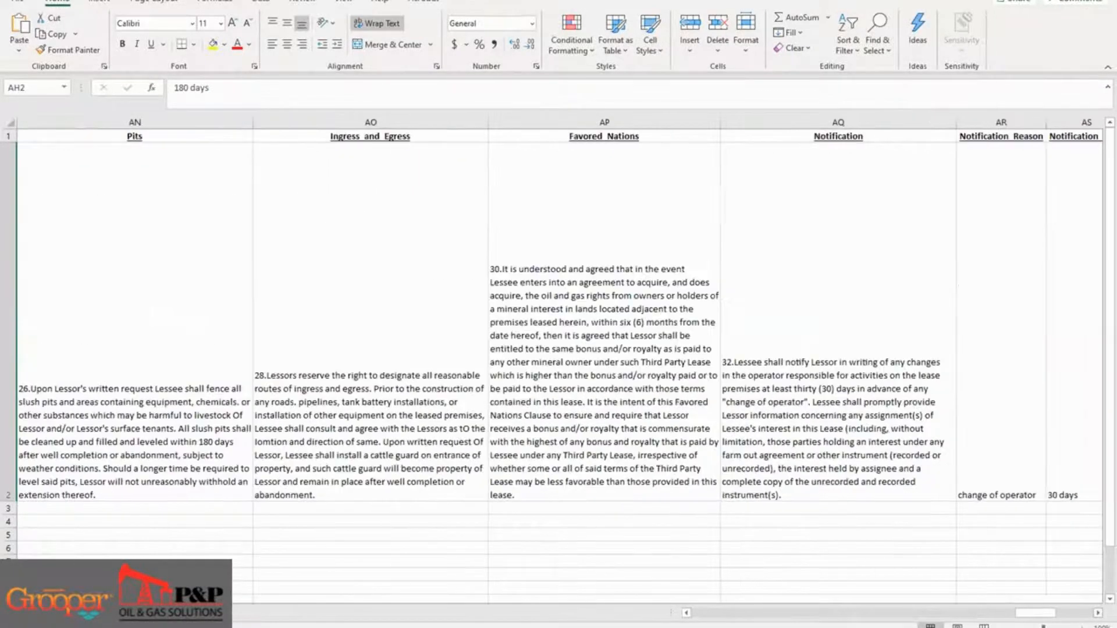
Review the lease columns from Notification Reason and Notification Time through Damages, and return to the Lease_Date header cell in A1.
scroll(559, 349, right, 2)
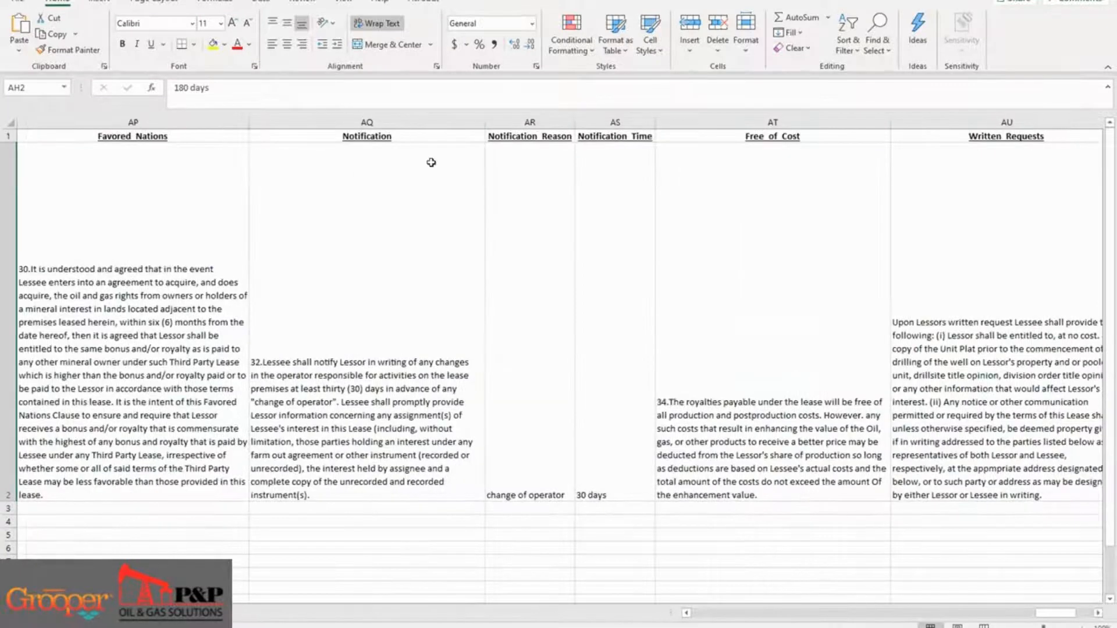
click(431, 374)
click(546, 263)
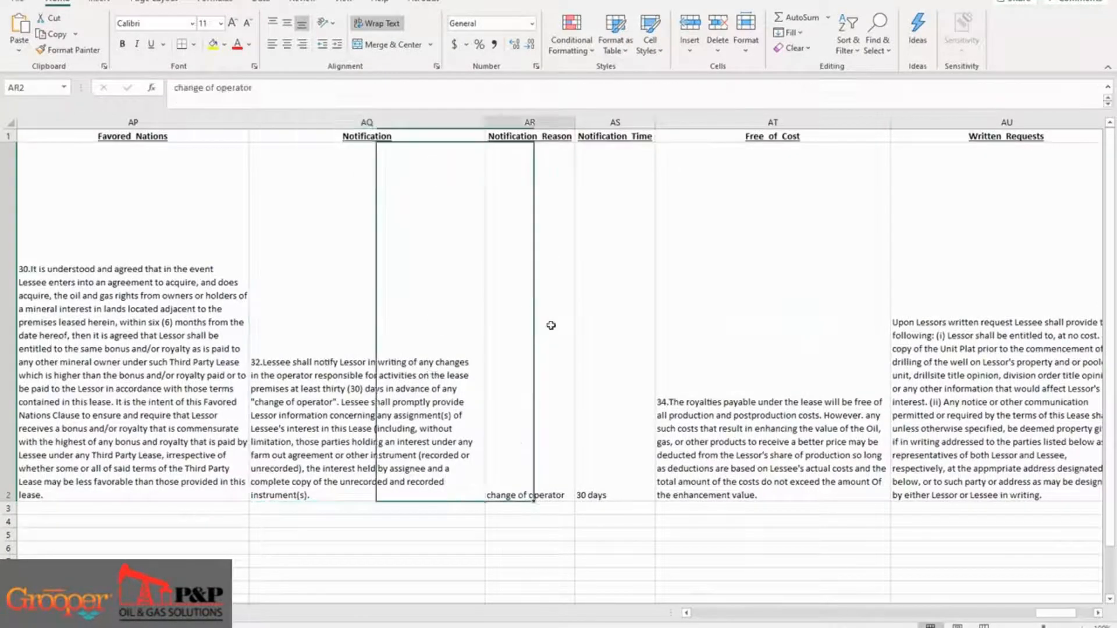
click(636, 329)
scroll(1073, 618, right, 2)
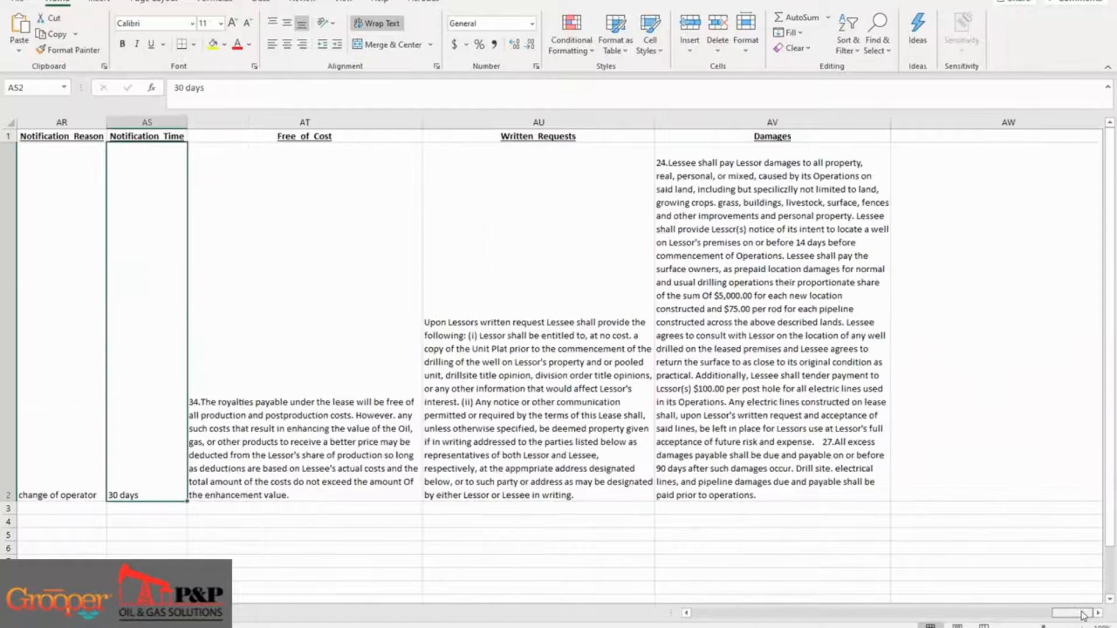
scroll(1077, 620, left, 1)
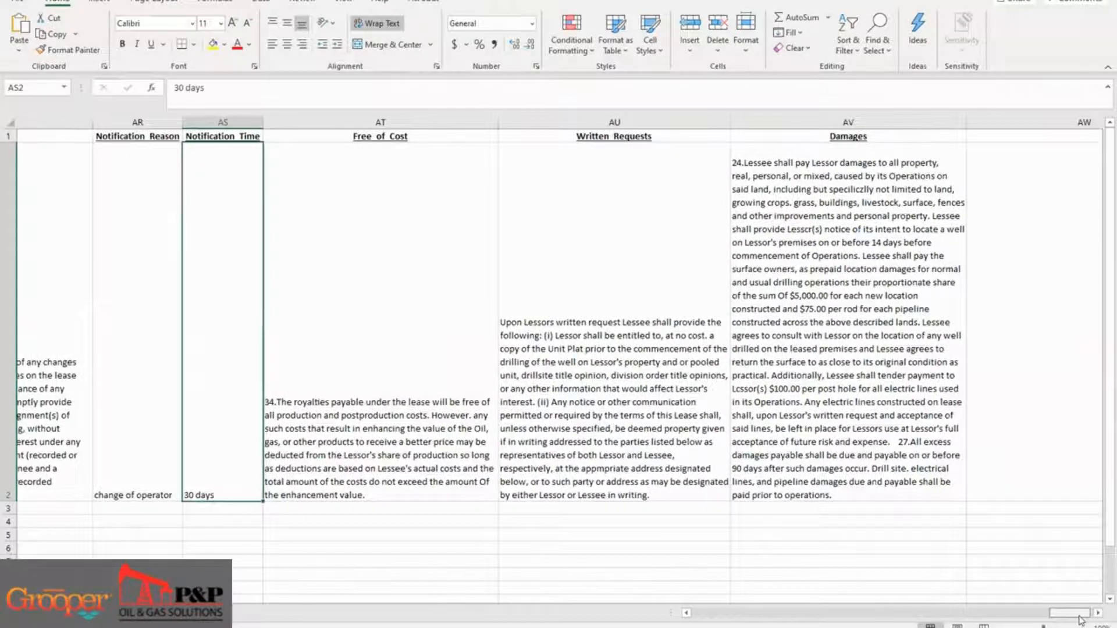
scroll(1078, 620, right, 1)
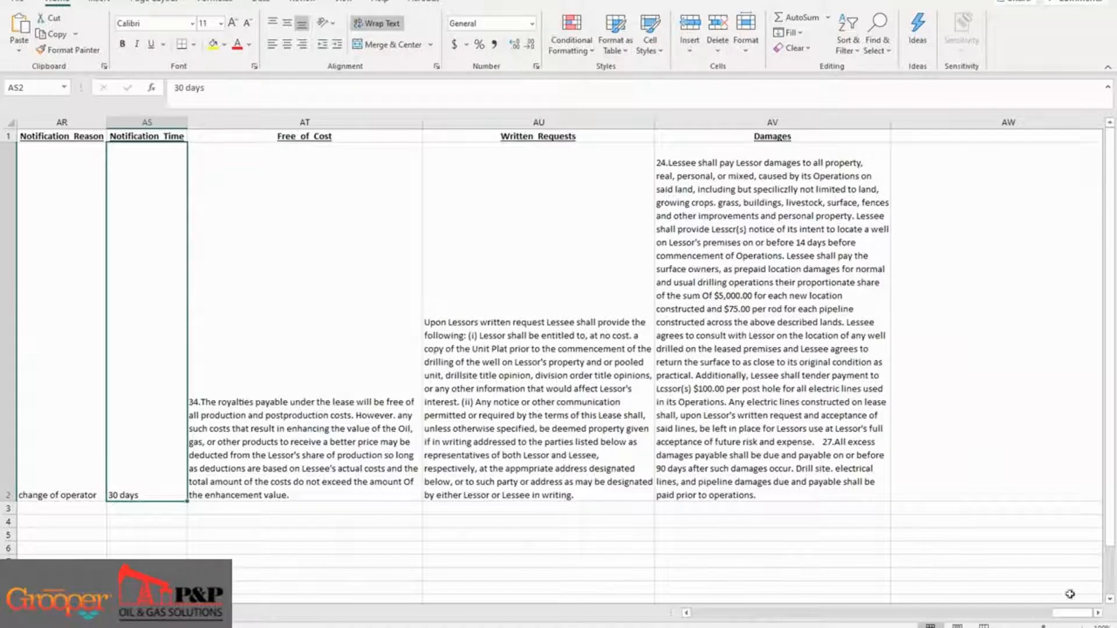
drag(1080, 613, 719, 615)
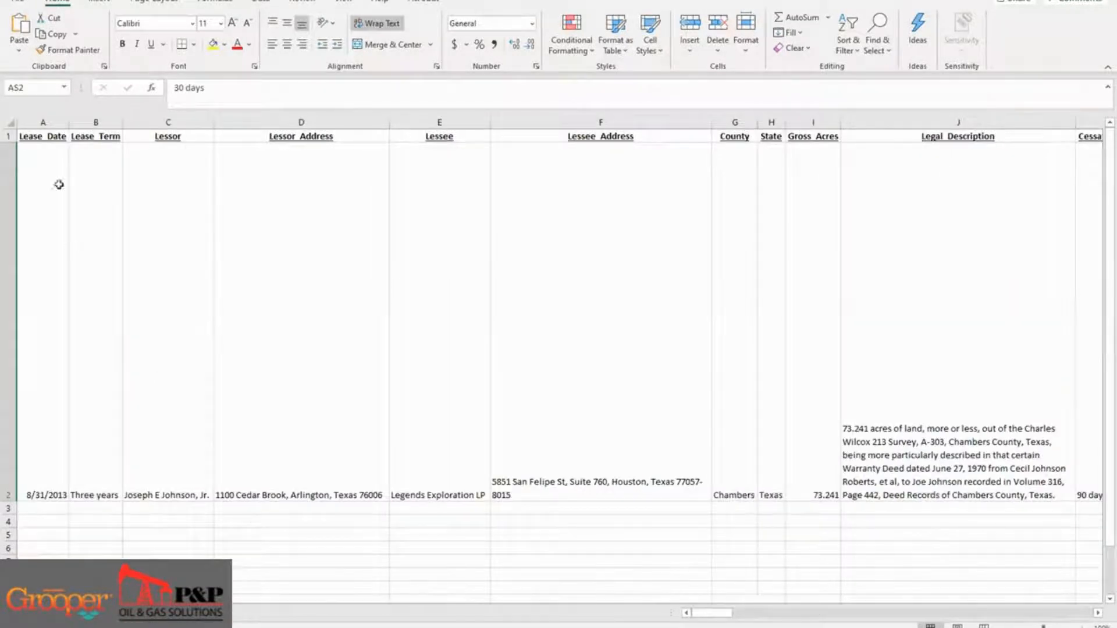
click(48, 135)
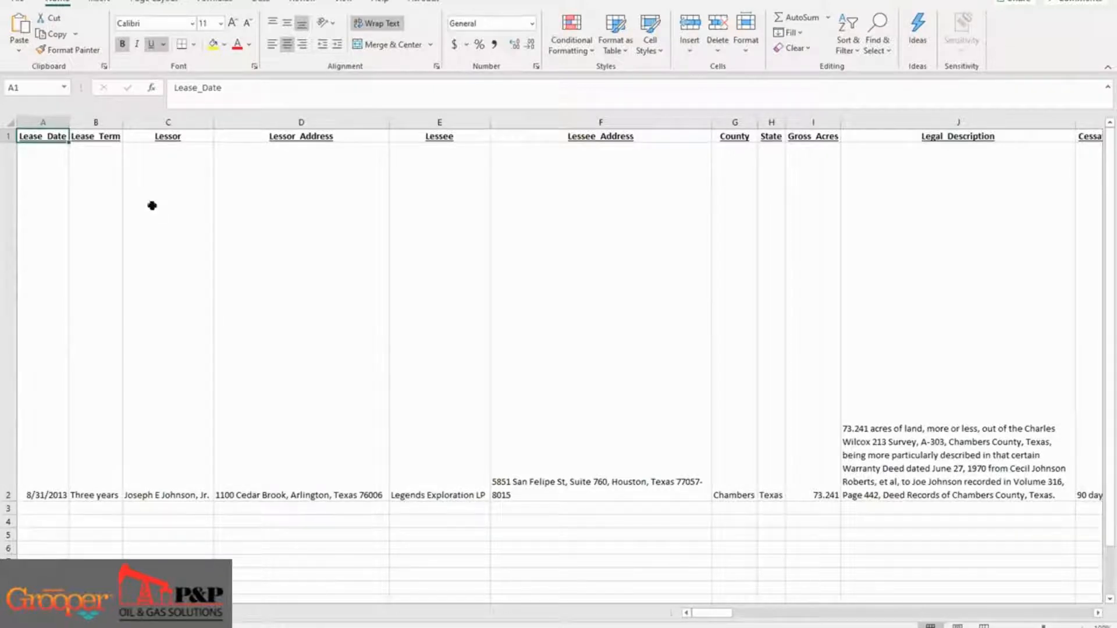
Compare the Warranty clause in AC2 with the Warranty Deleted clause in AD2, and select the empty cell AD3.
drag(724, 613, 939, 613)
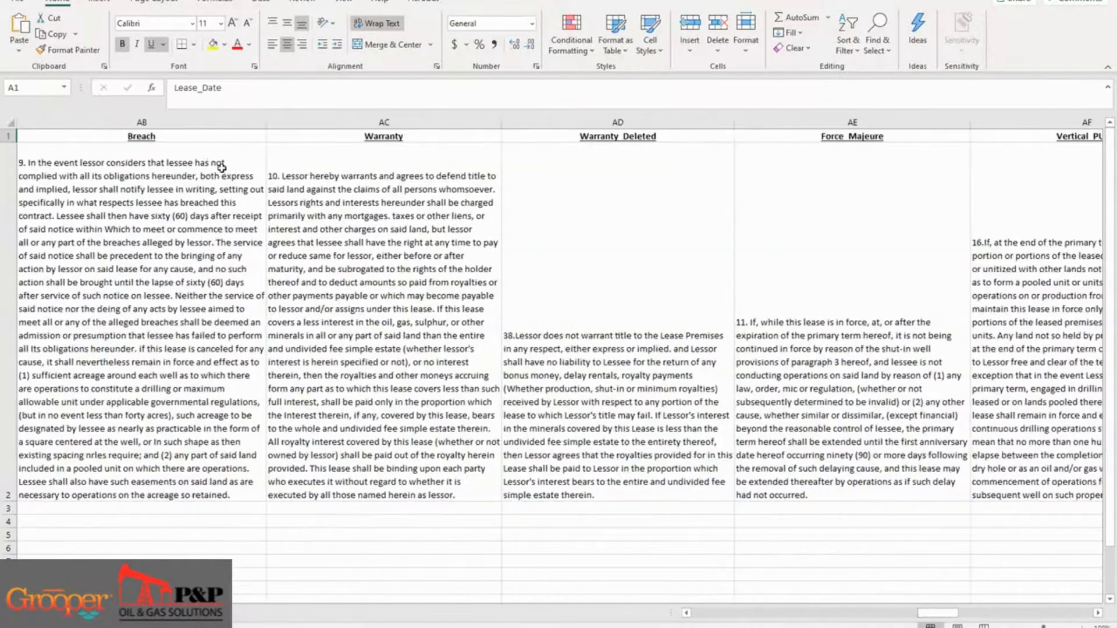
click(434, 254)
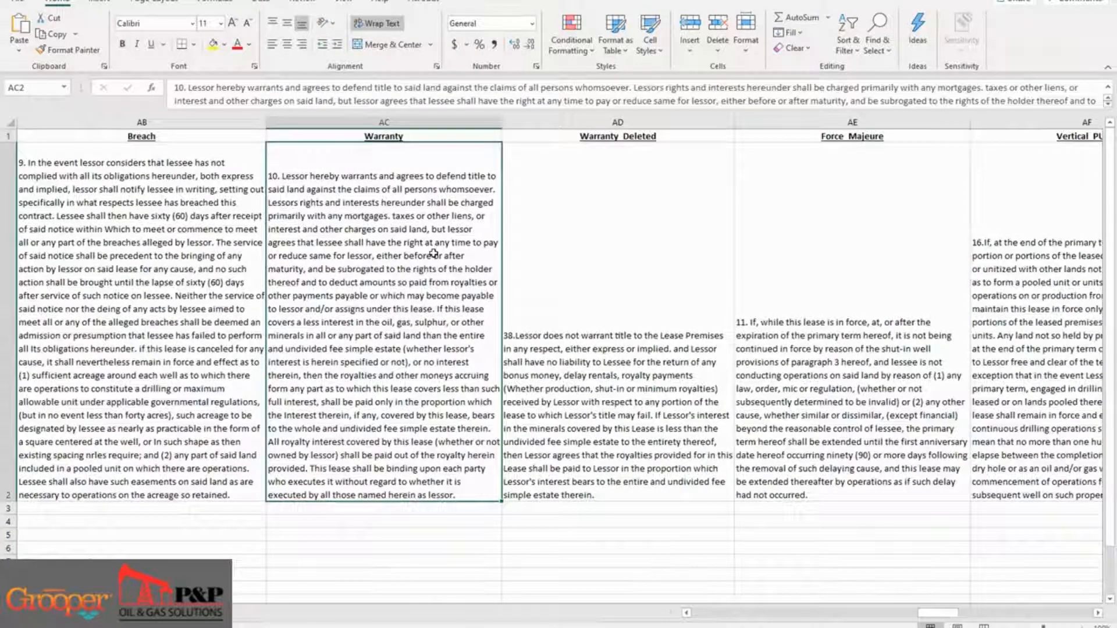
click(634, 228)
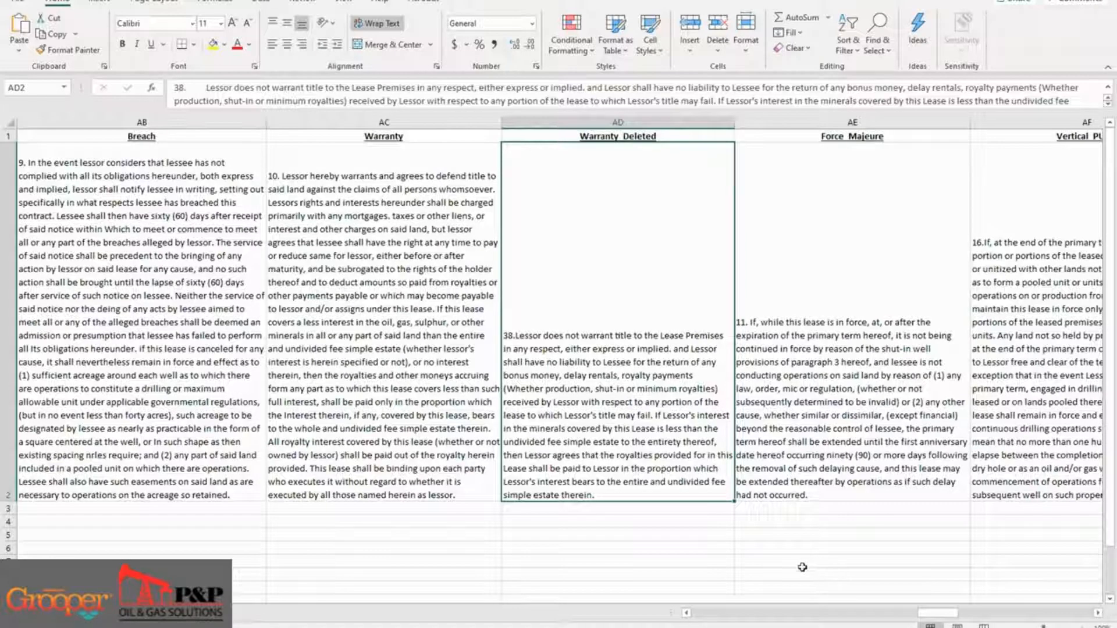
click(640, 510)
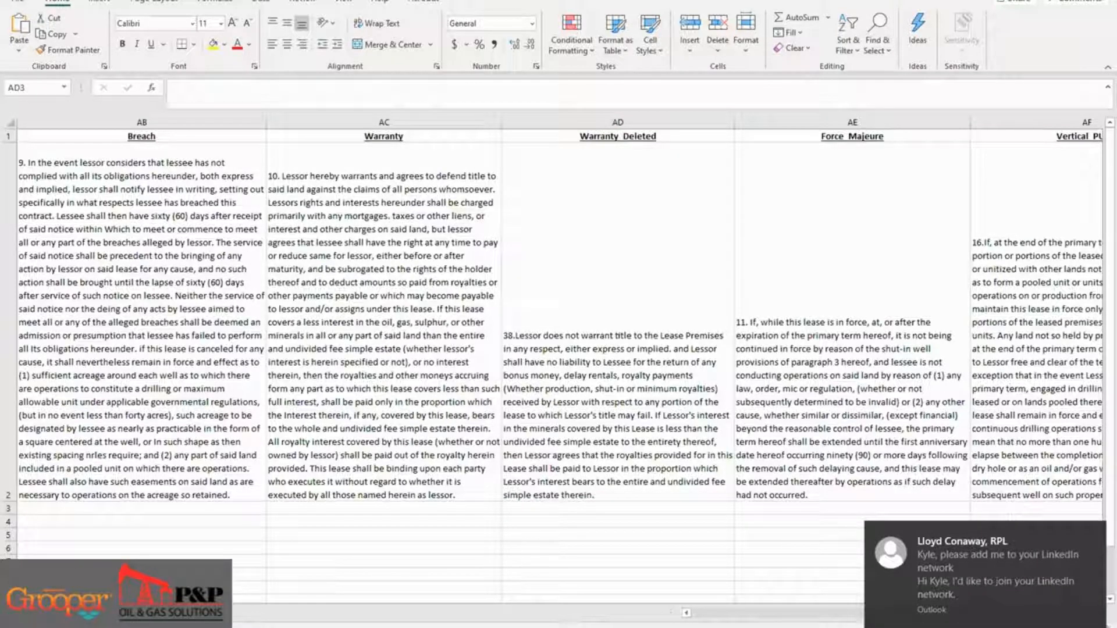
Dismiss the Outlook e-mail notifications covering the worksheet.
mouse_move(1013, 567)
click(1092, 533)
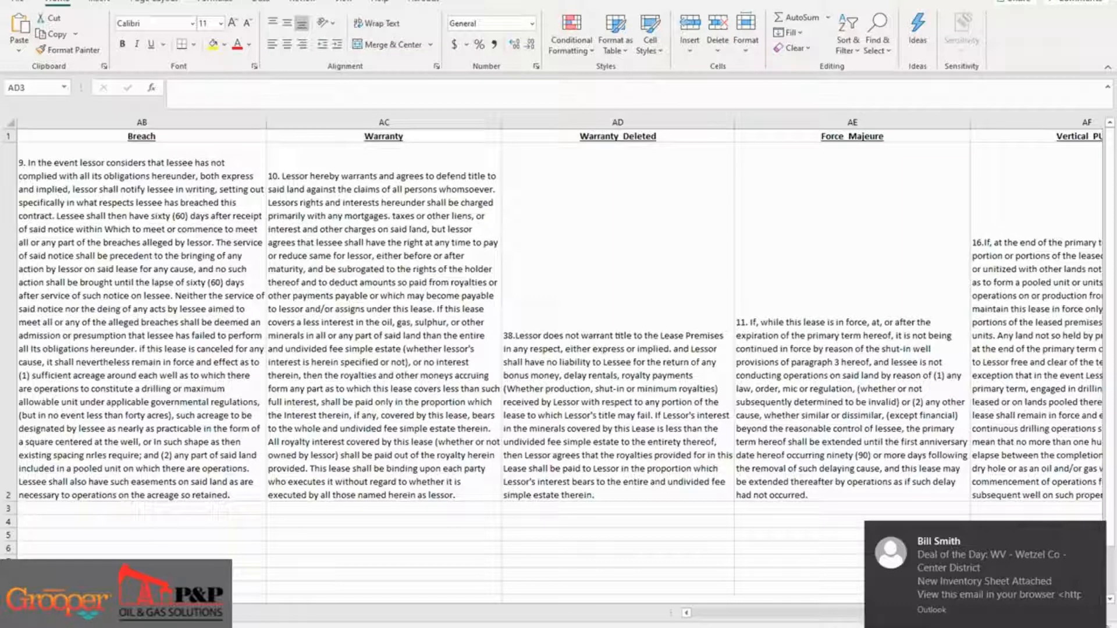
click(1093, 546)
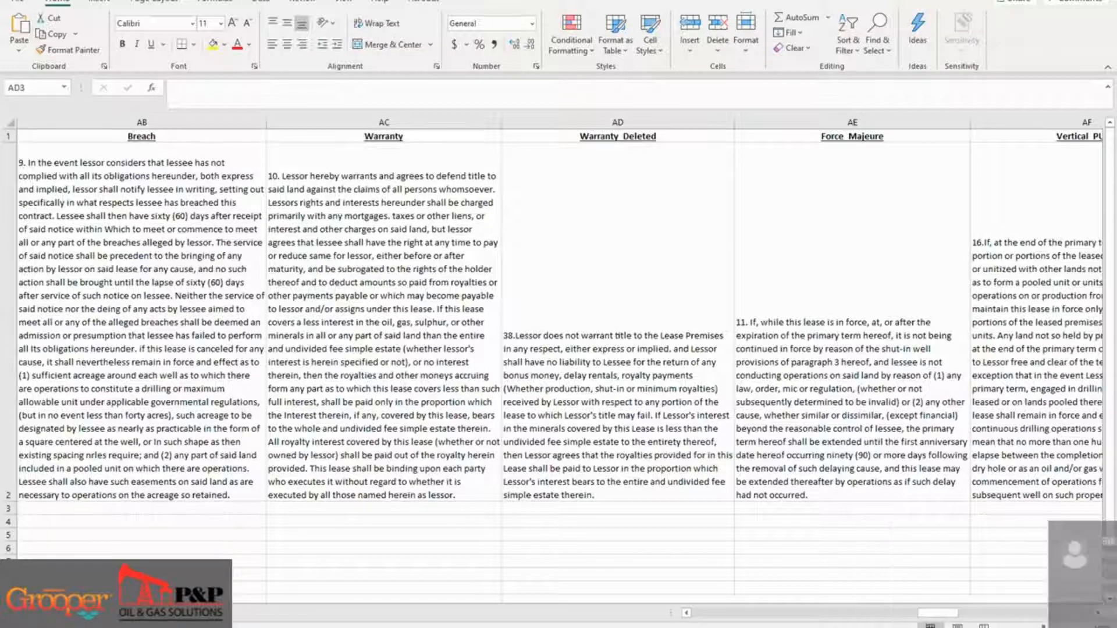